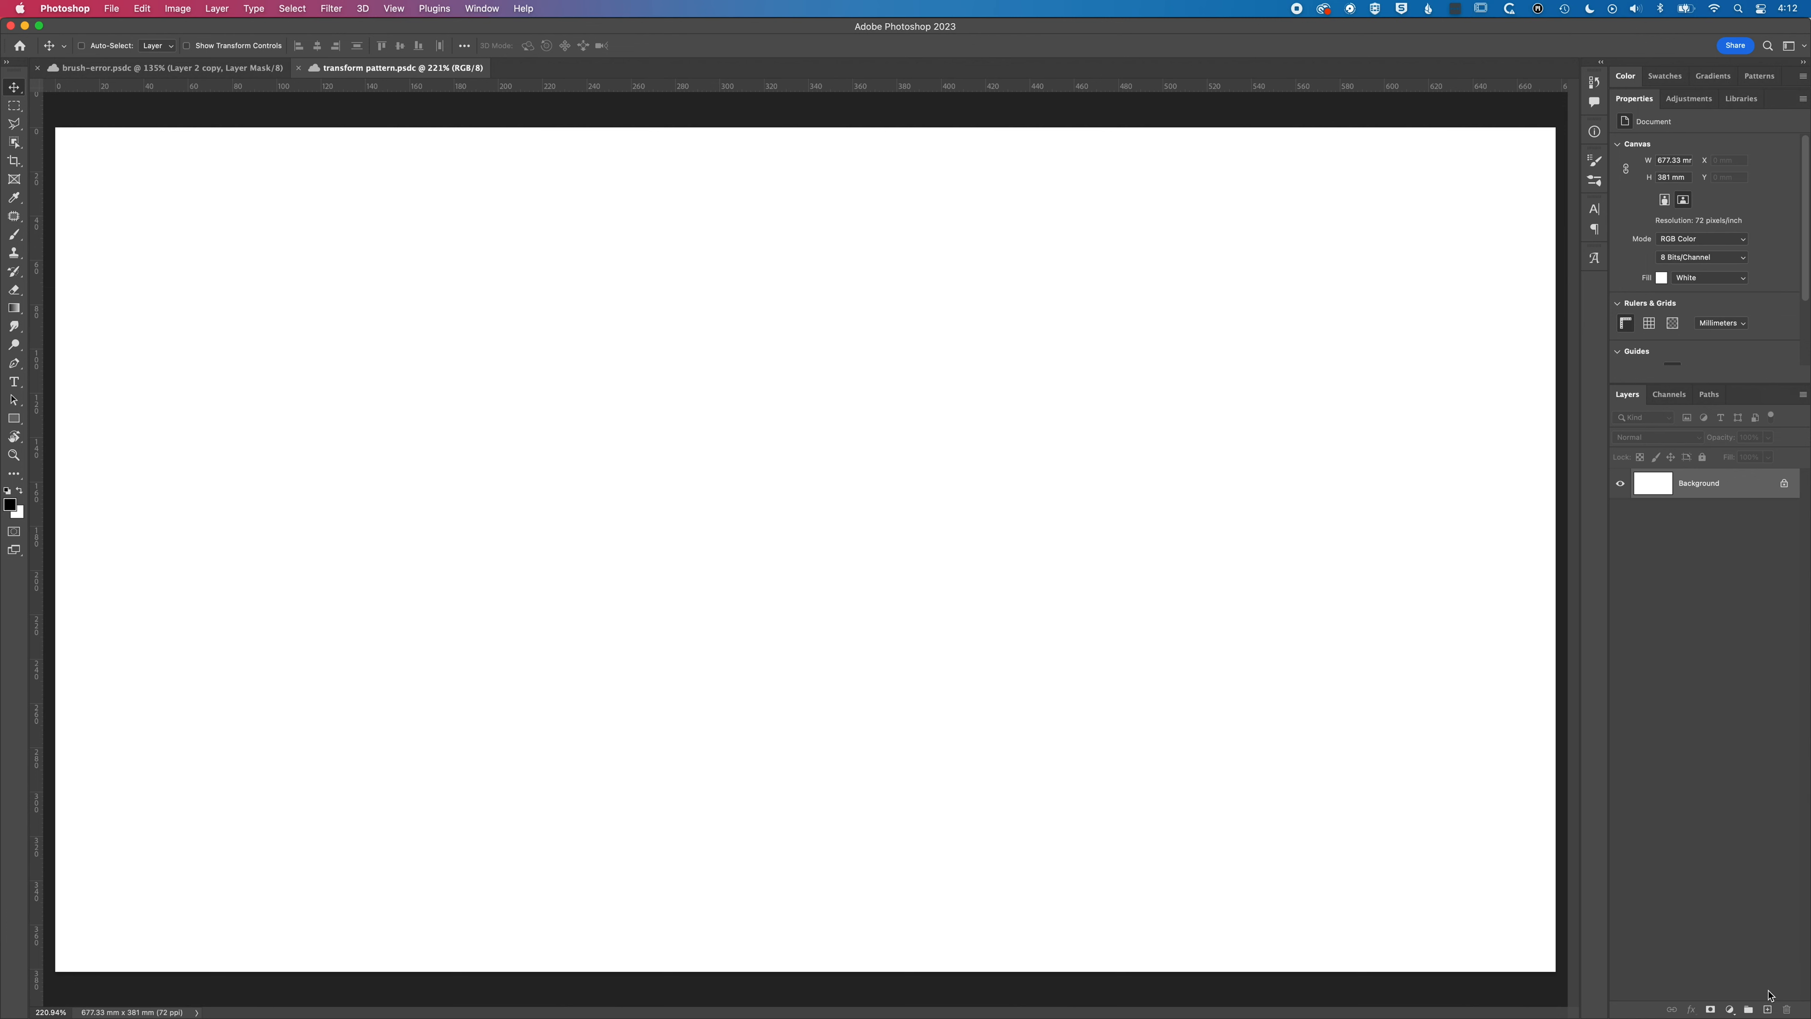
Step: Add a new layer and paint a black wavy line about 198 mm wide with the Brush tool left of the canvas centre
{"action": "left_click", "coordinate": [1767, 1008]}
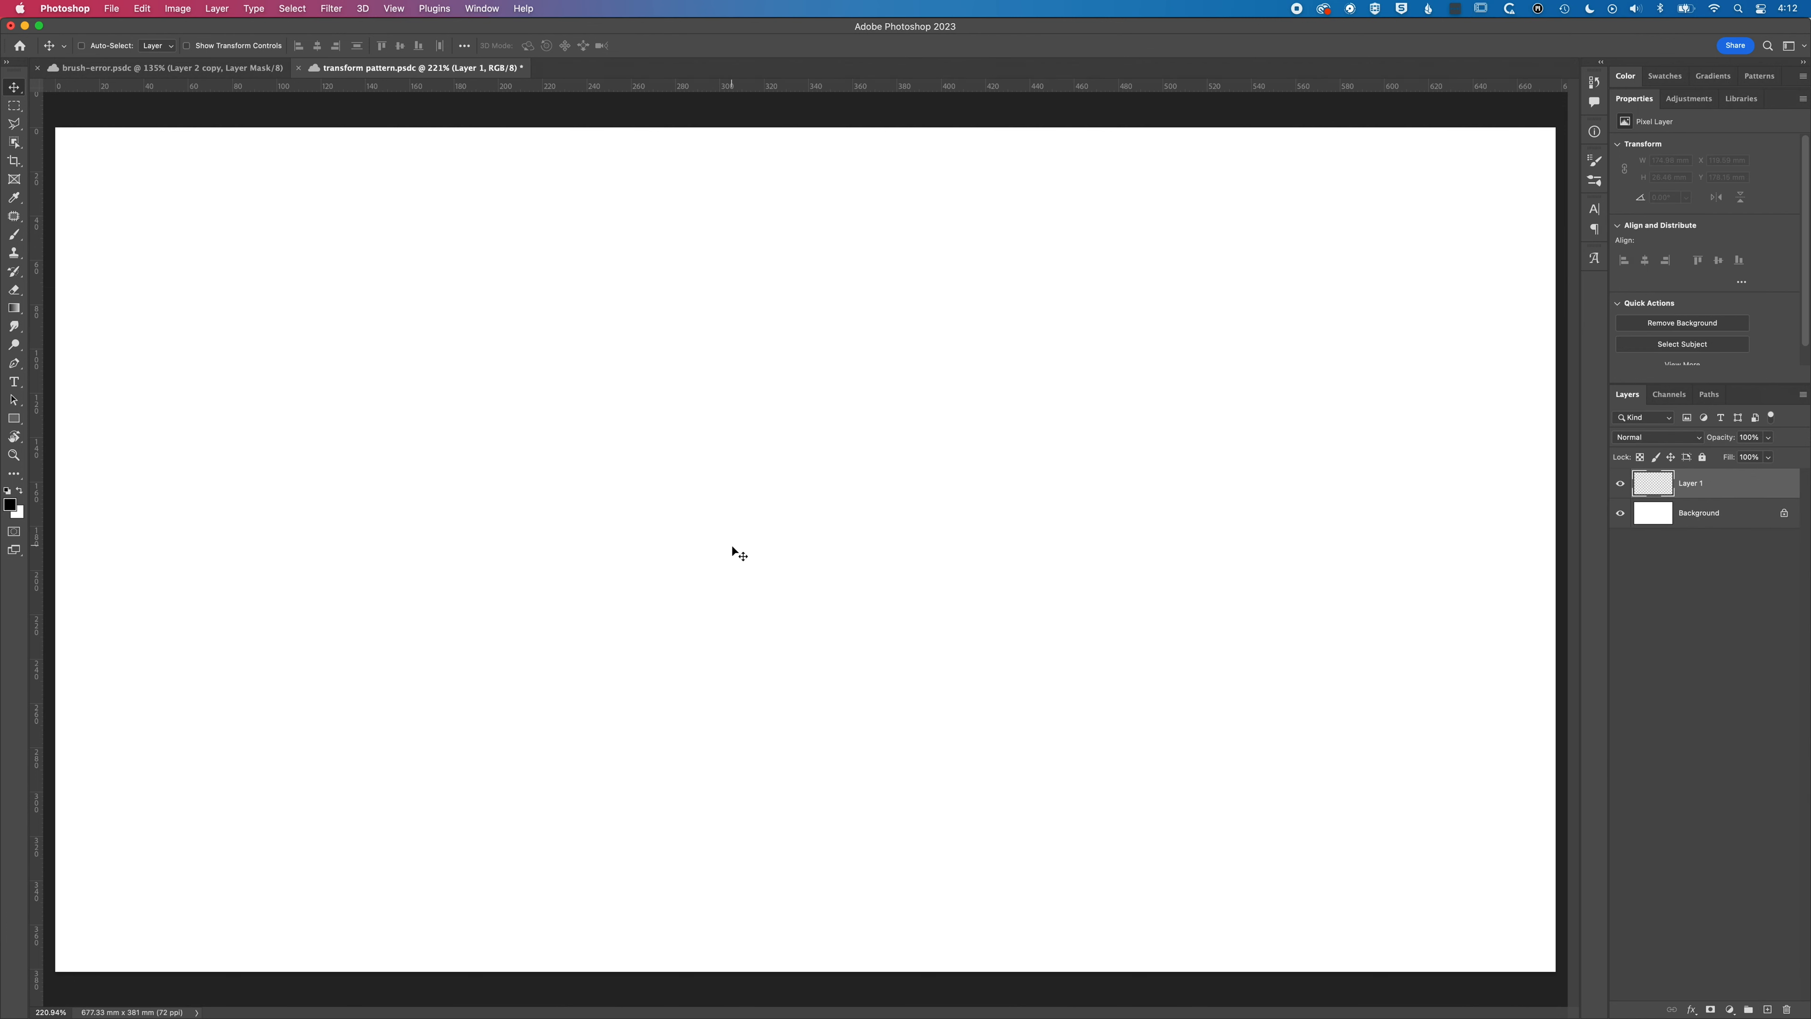
{"action": "left_click", "coordinate": [13, 234]}
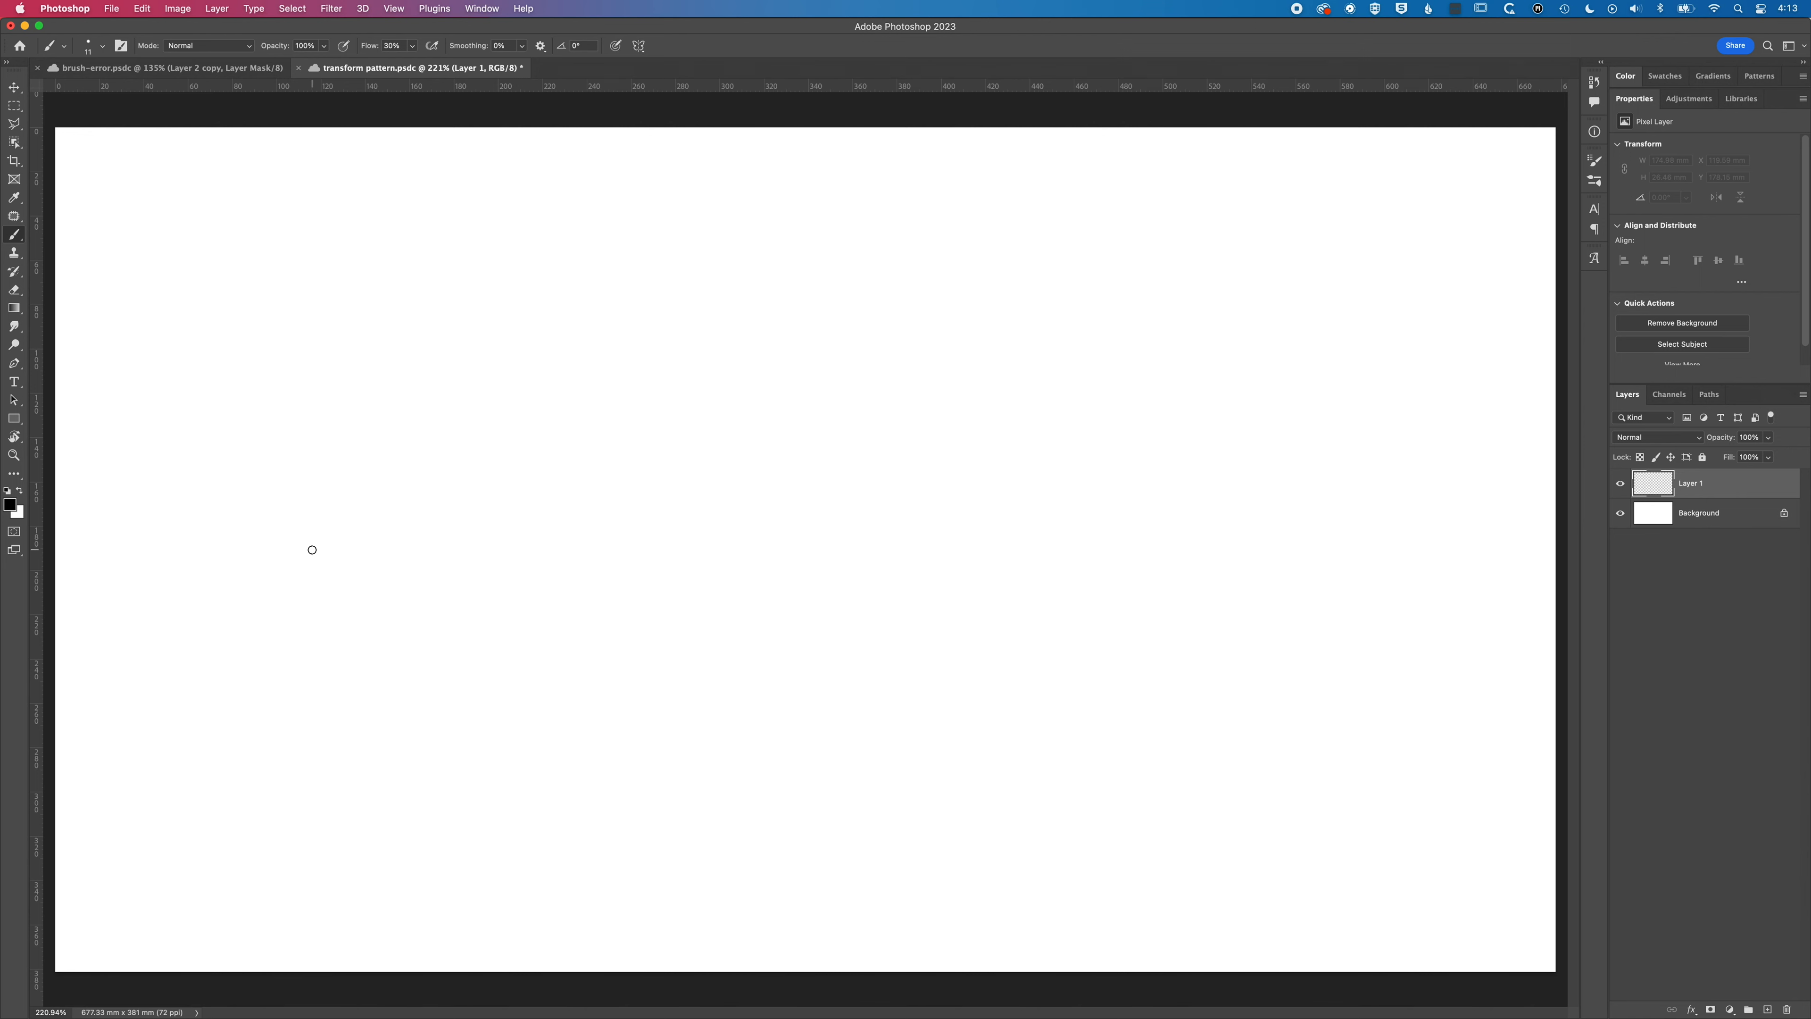
{"action": "mouse_move", "coordinate": [312, 549]}
{"action": "left_mouse_down"}
{"action": "mouse_move", "coordinate": [352, 521]}
{"action": "mouse_move", "coordinate": [415, 557]}
{"action": "mouse_move", "coordinate": [506, 527]}
{"action": "mouse_move", "coordinate": [611, 579]}
{"action": "mouse_move", "coordinate": [643, 551]}
{"action": "mouse_move", "coordinate": [741, 585]}
{"action": "left_mouse_up"}
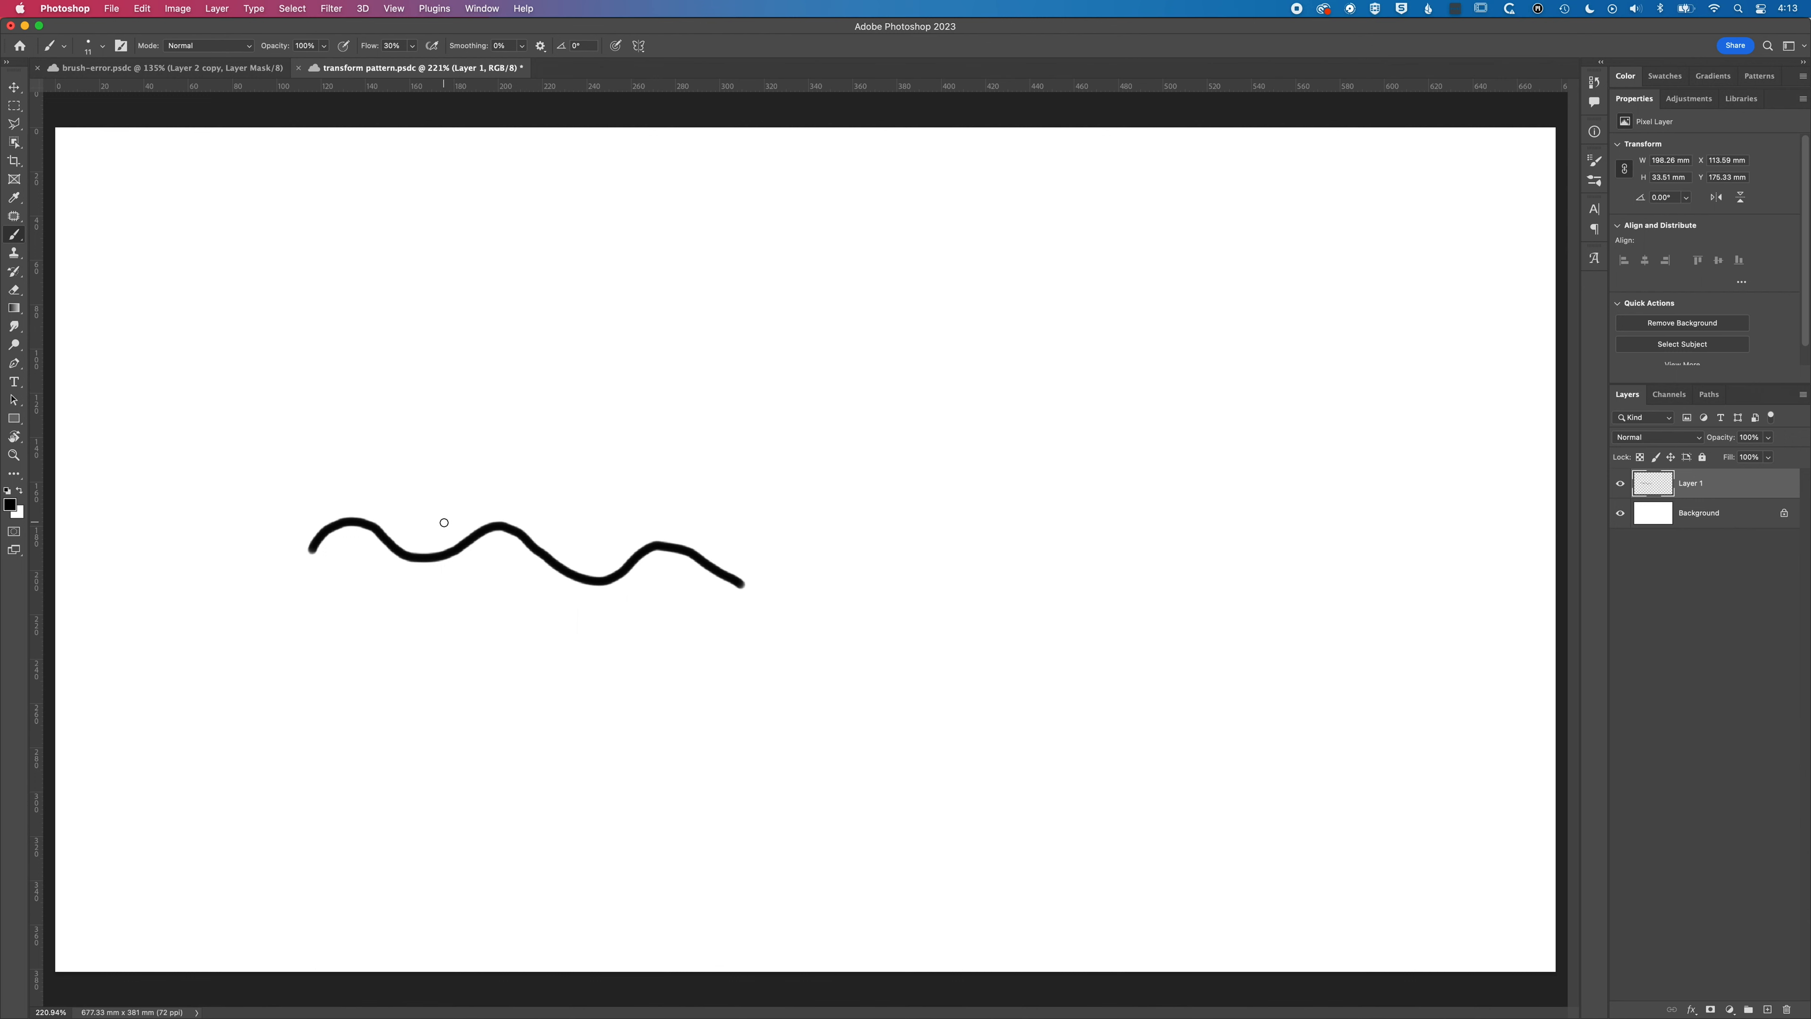
Step: Scale the wavy line down proportionally to about 138 mm wide, keeping its upper-right corner in place
{"action": "key", "text": "super+t"}
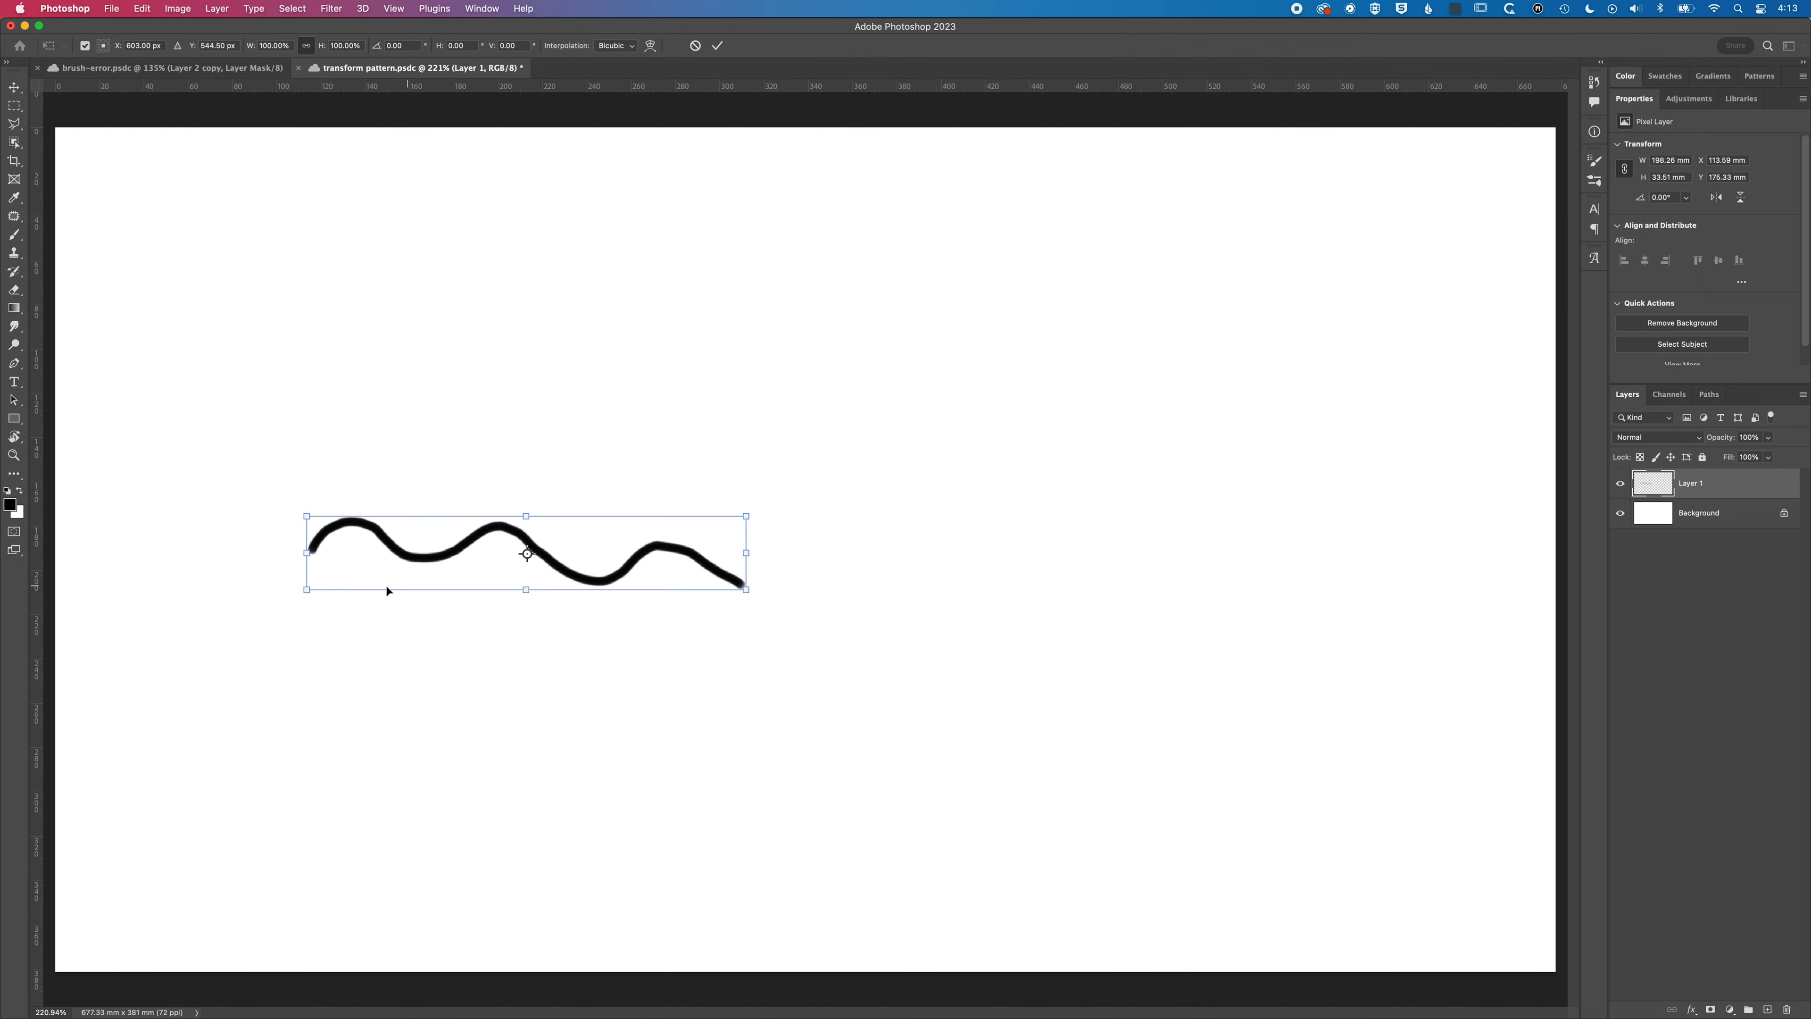
{"action": "left_click_drag", "start_coordinate": [307, 589], "coordinate": [442, 565]}
{"action": "key", "text": "Return"}
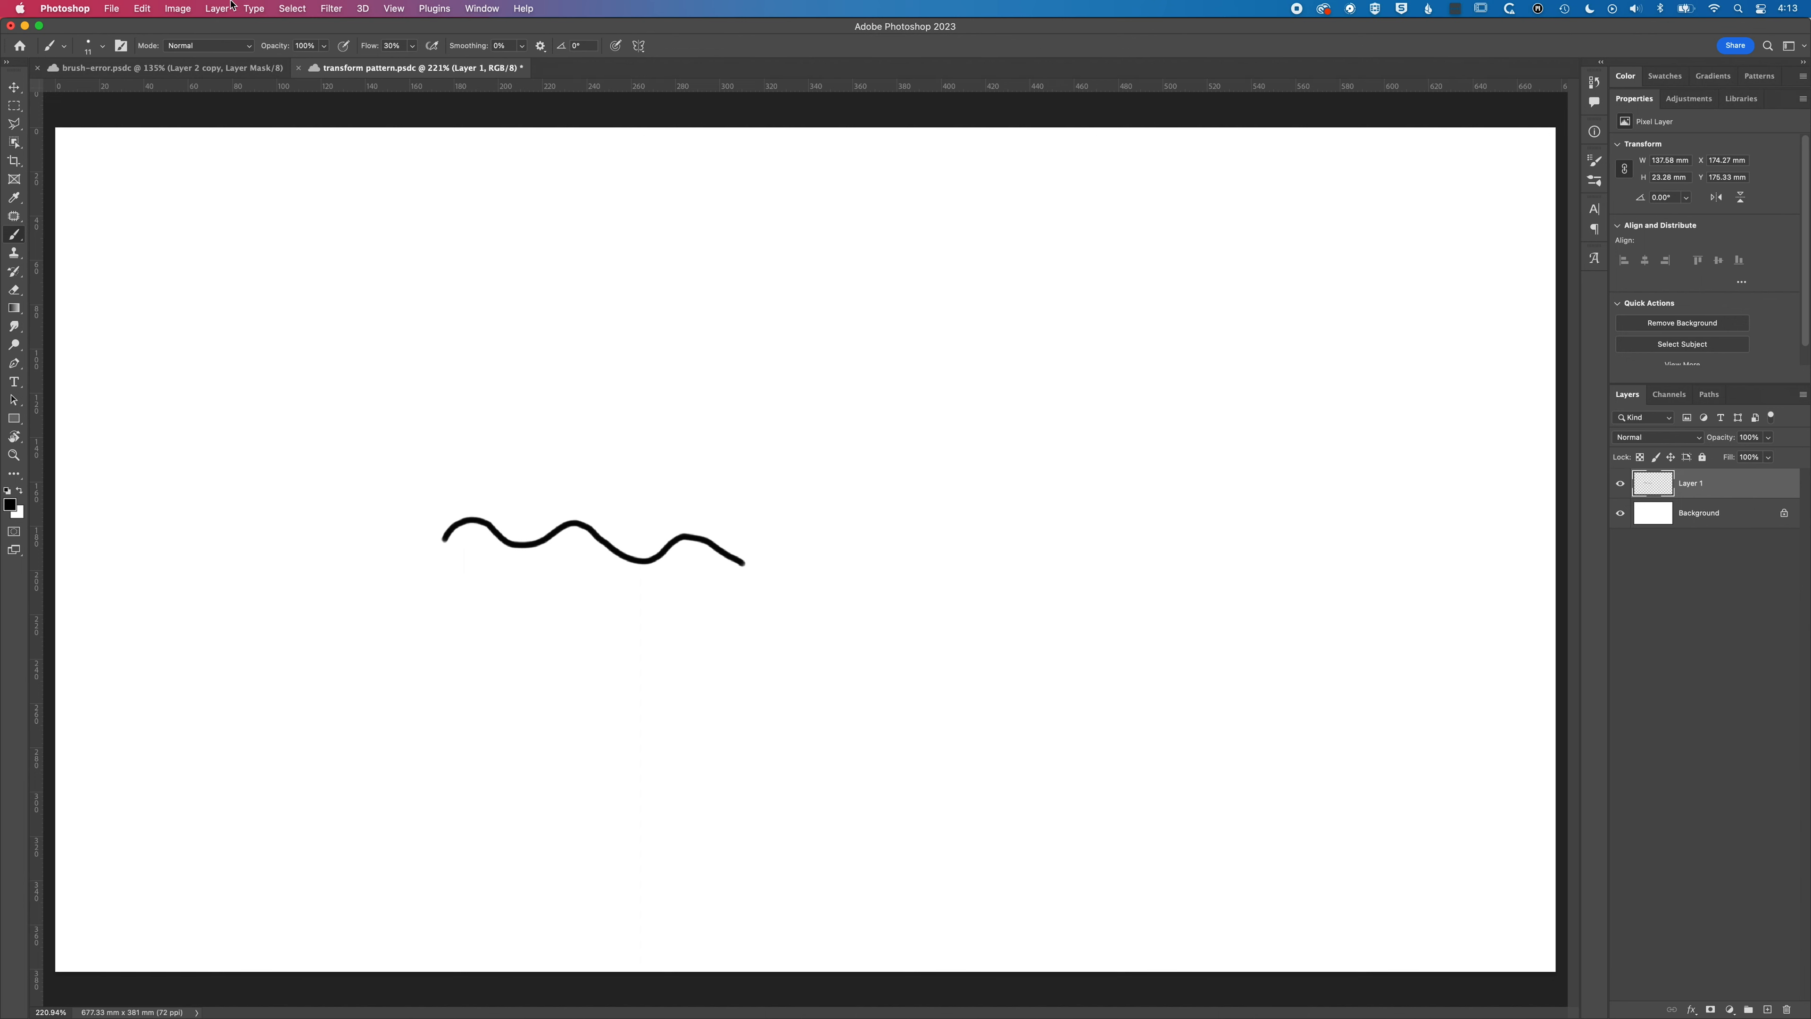
Step: Free-transform the wavy line with the reference point shown, and move that point to the bounding box's lower-right corner
{"action": "left_click", "coordinate": [142, 8]}
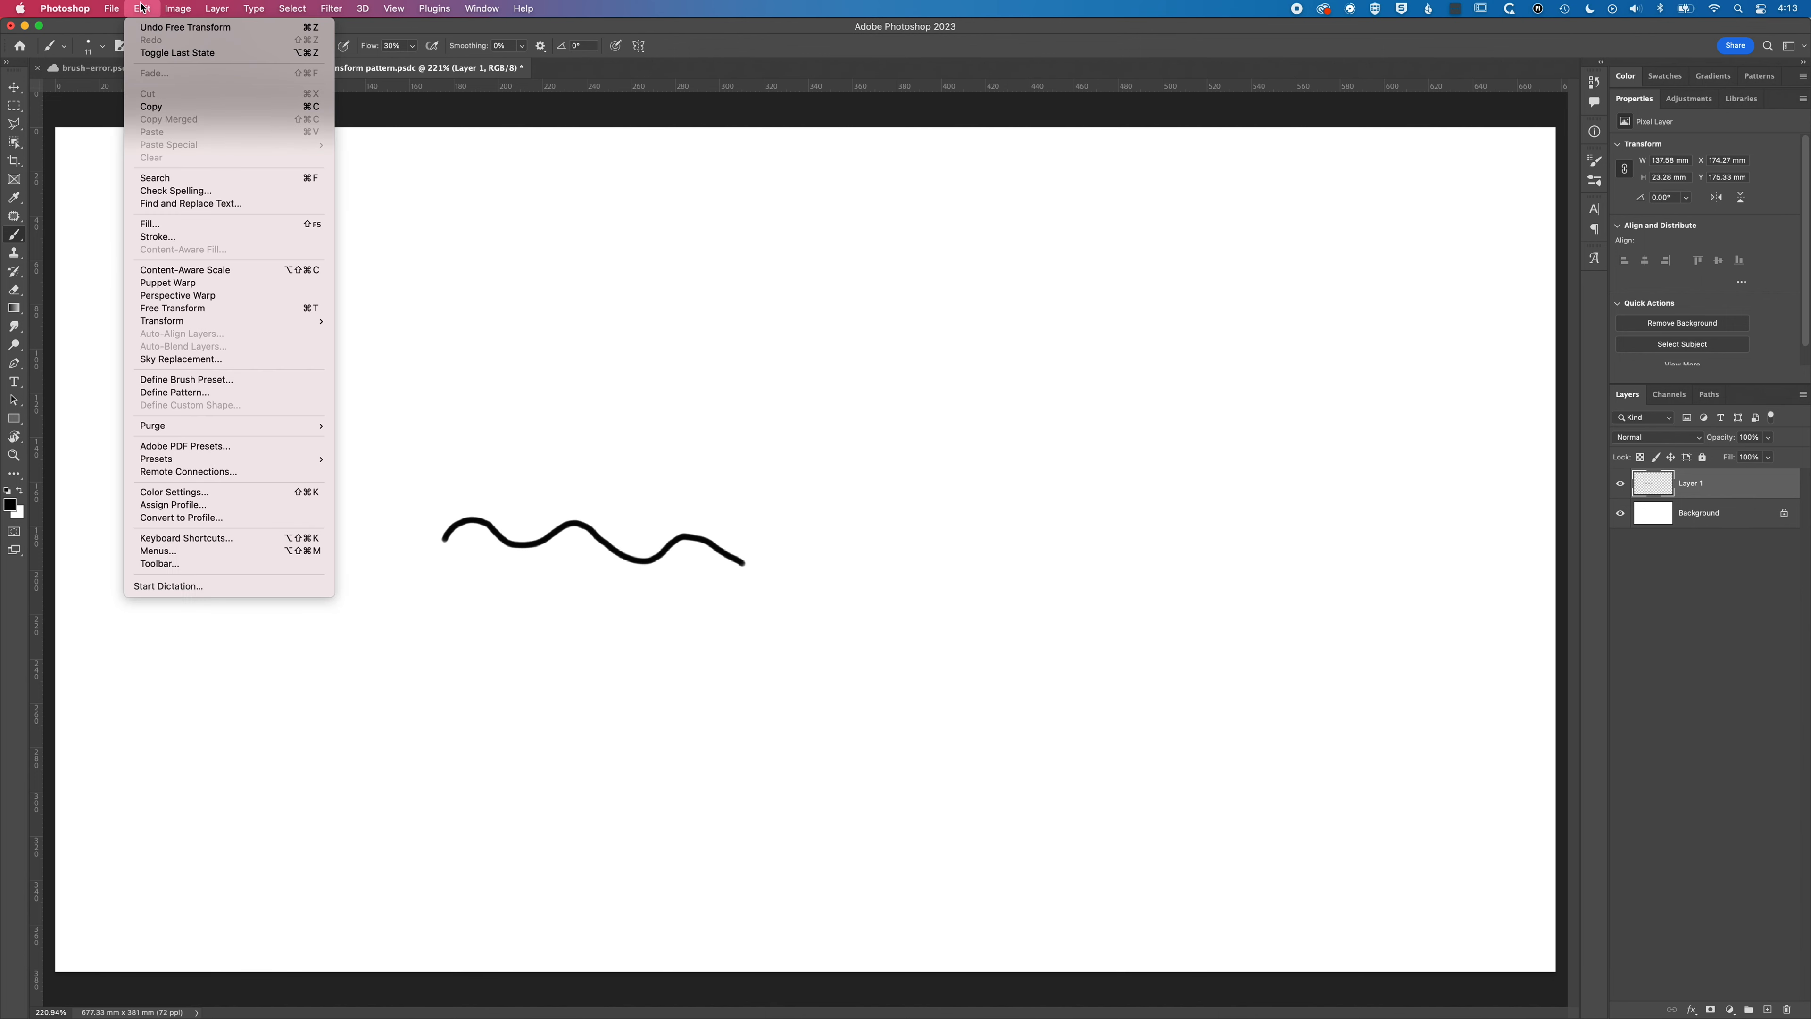
{"action": "left_click", "coordinate": [199, 309]}
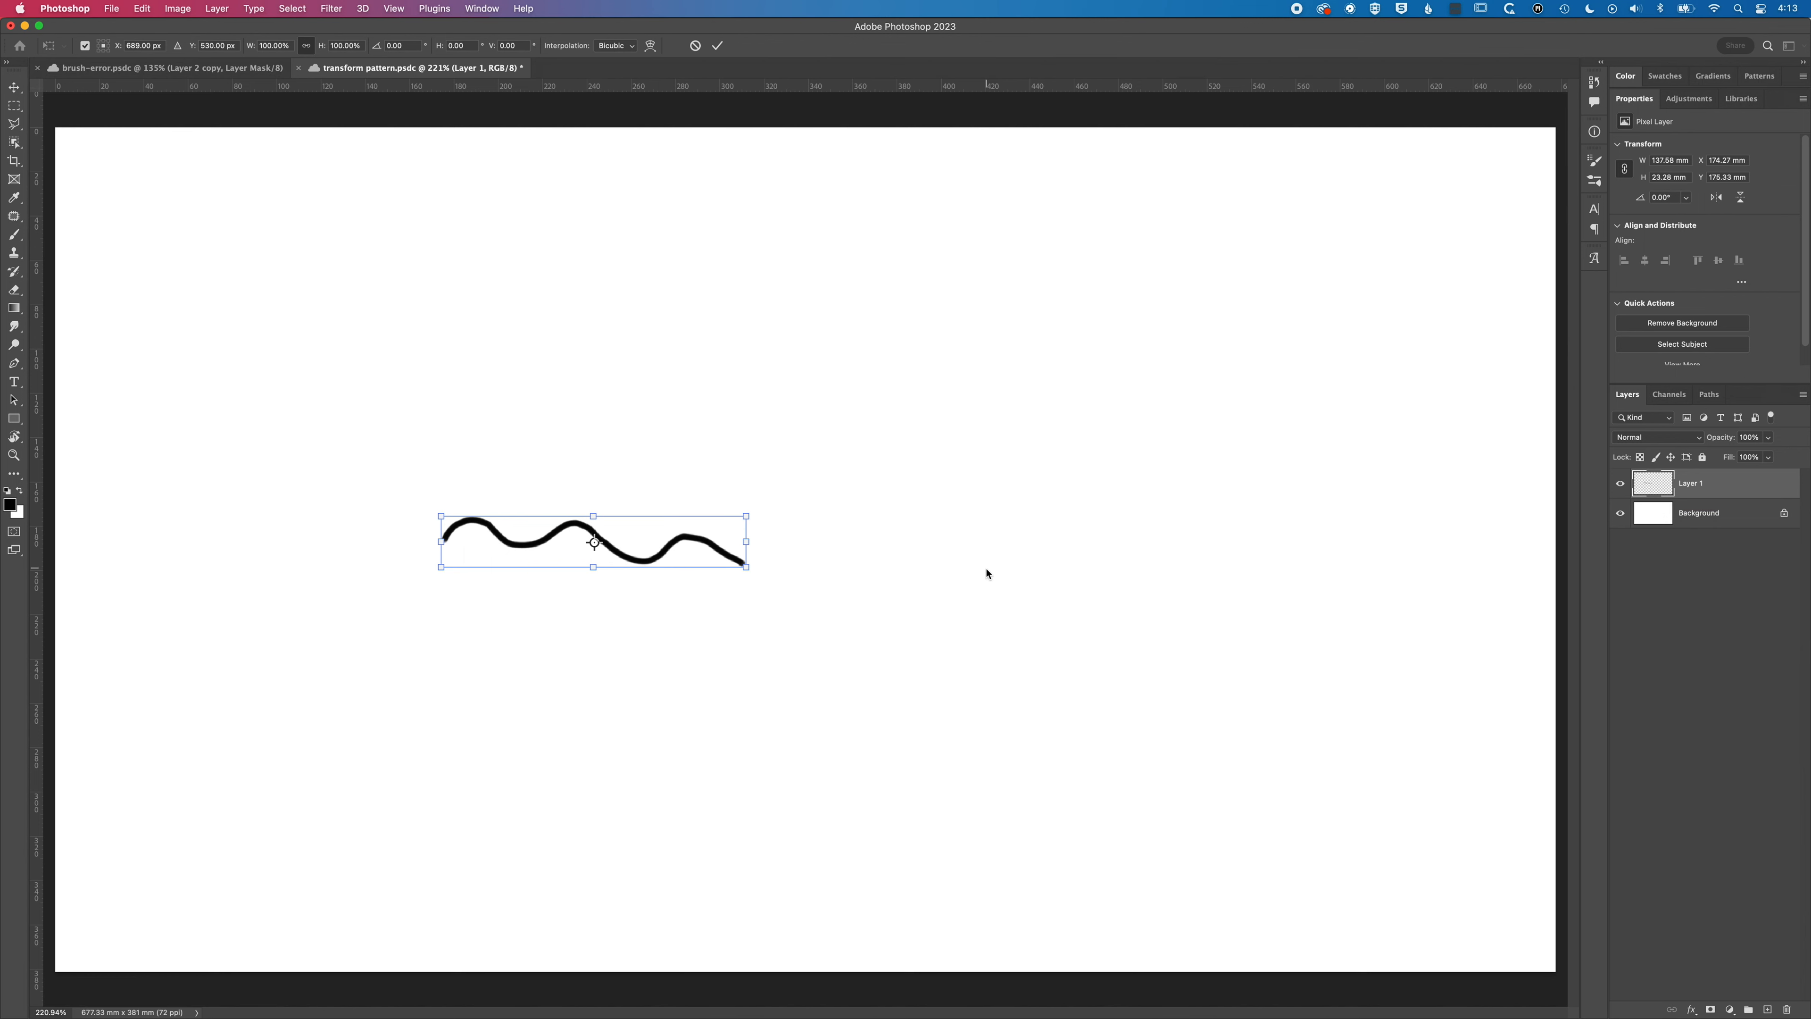
{"action": "left_click", "coordinate": [85, 45]}
{"action": "left_click", "coordinate": [85, 46]}
{"action": "left_click", "coordinate": [85, 46]}
{"action": "left_click", "coordinate": [85, 46]}
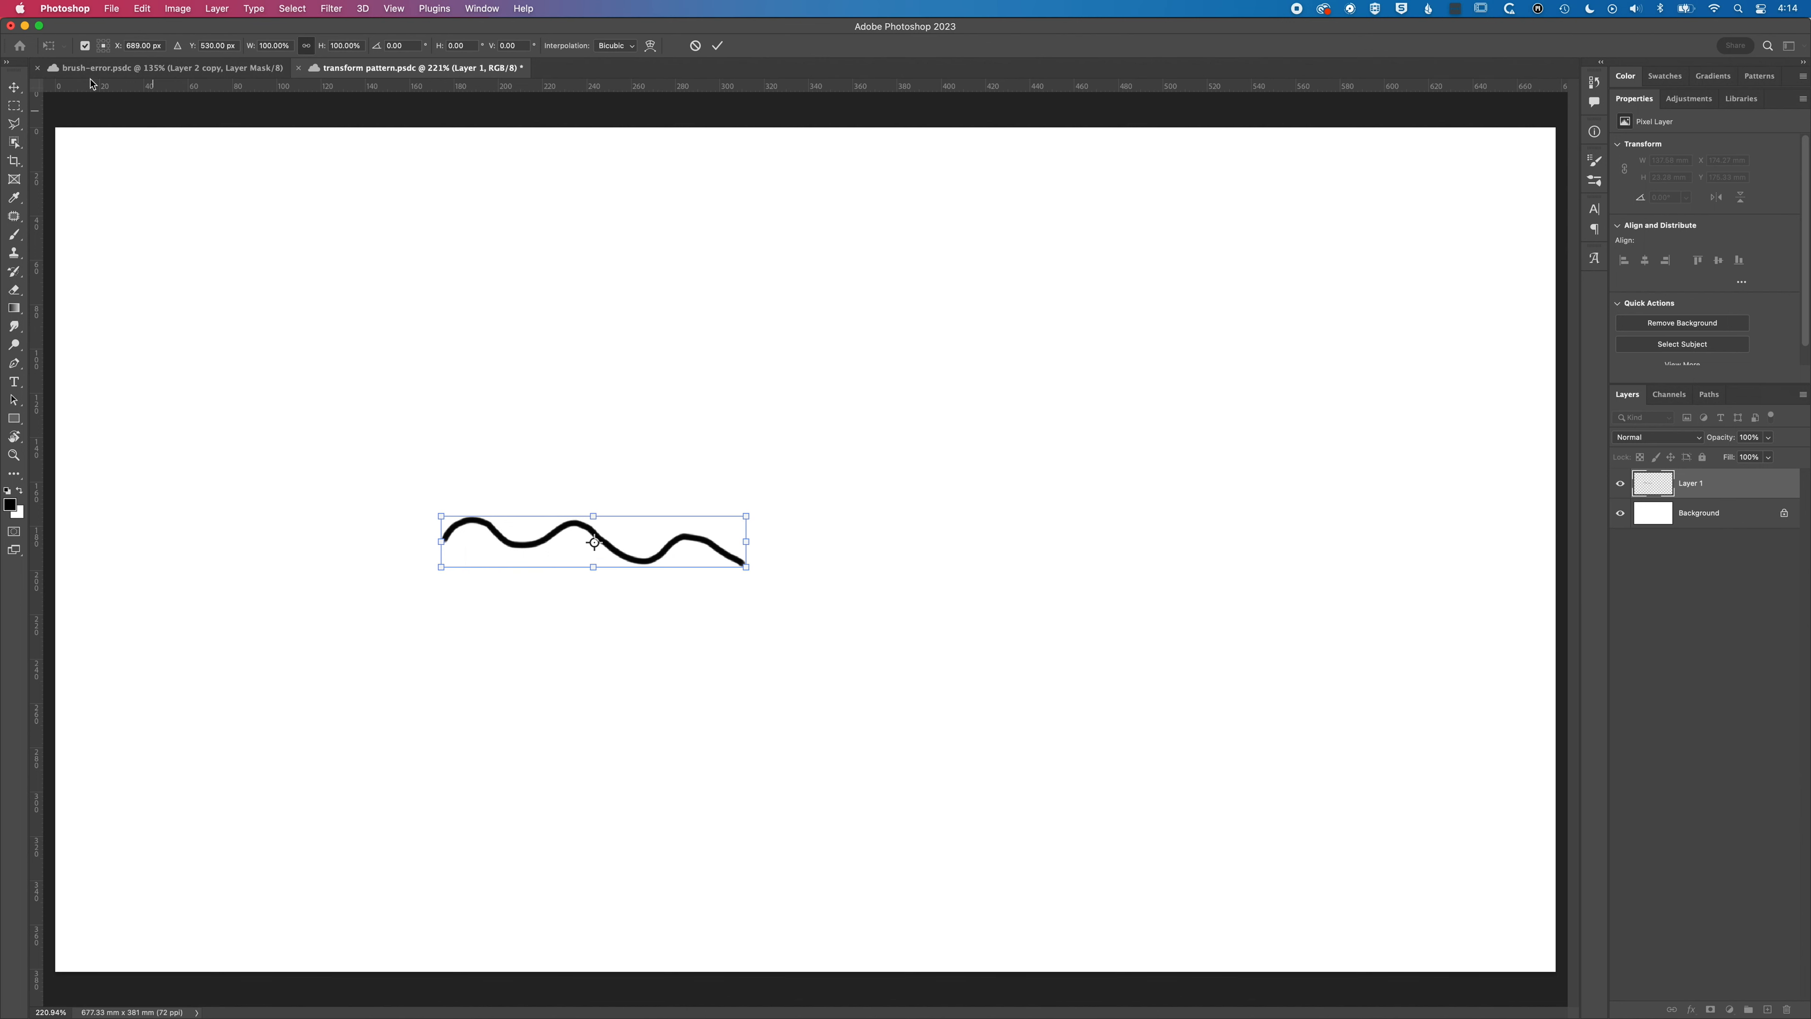
{"action": "left_click", "coordinate": [84, 46]}
{"action": "left_click", "coordinate": [85, 46]}
{"action": "left_click_drag", "start_coordinate": [594, 542], "coordinate": [745, 567]}
Step: Rotate the wavy line about 10° clockwise around the moved reference point and apply the transform
{"action": "left_click_drag", "start_coordinate": [428, 507], "coordinate": [440, 453]}
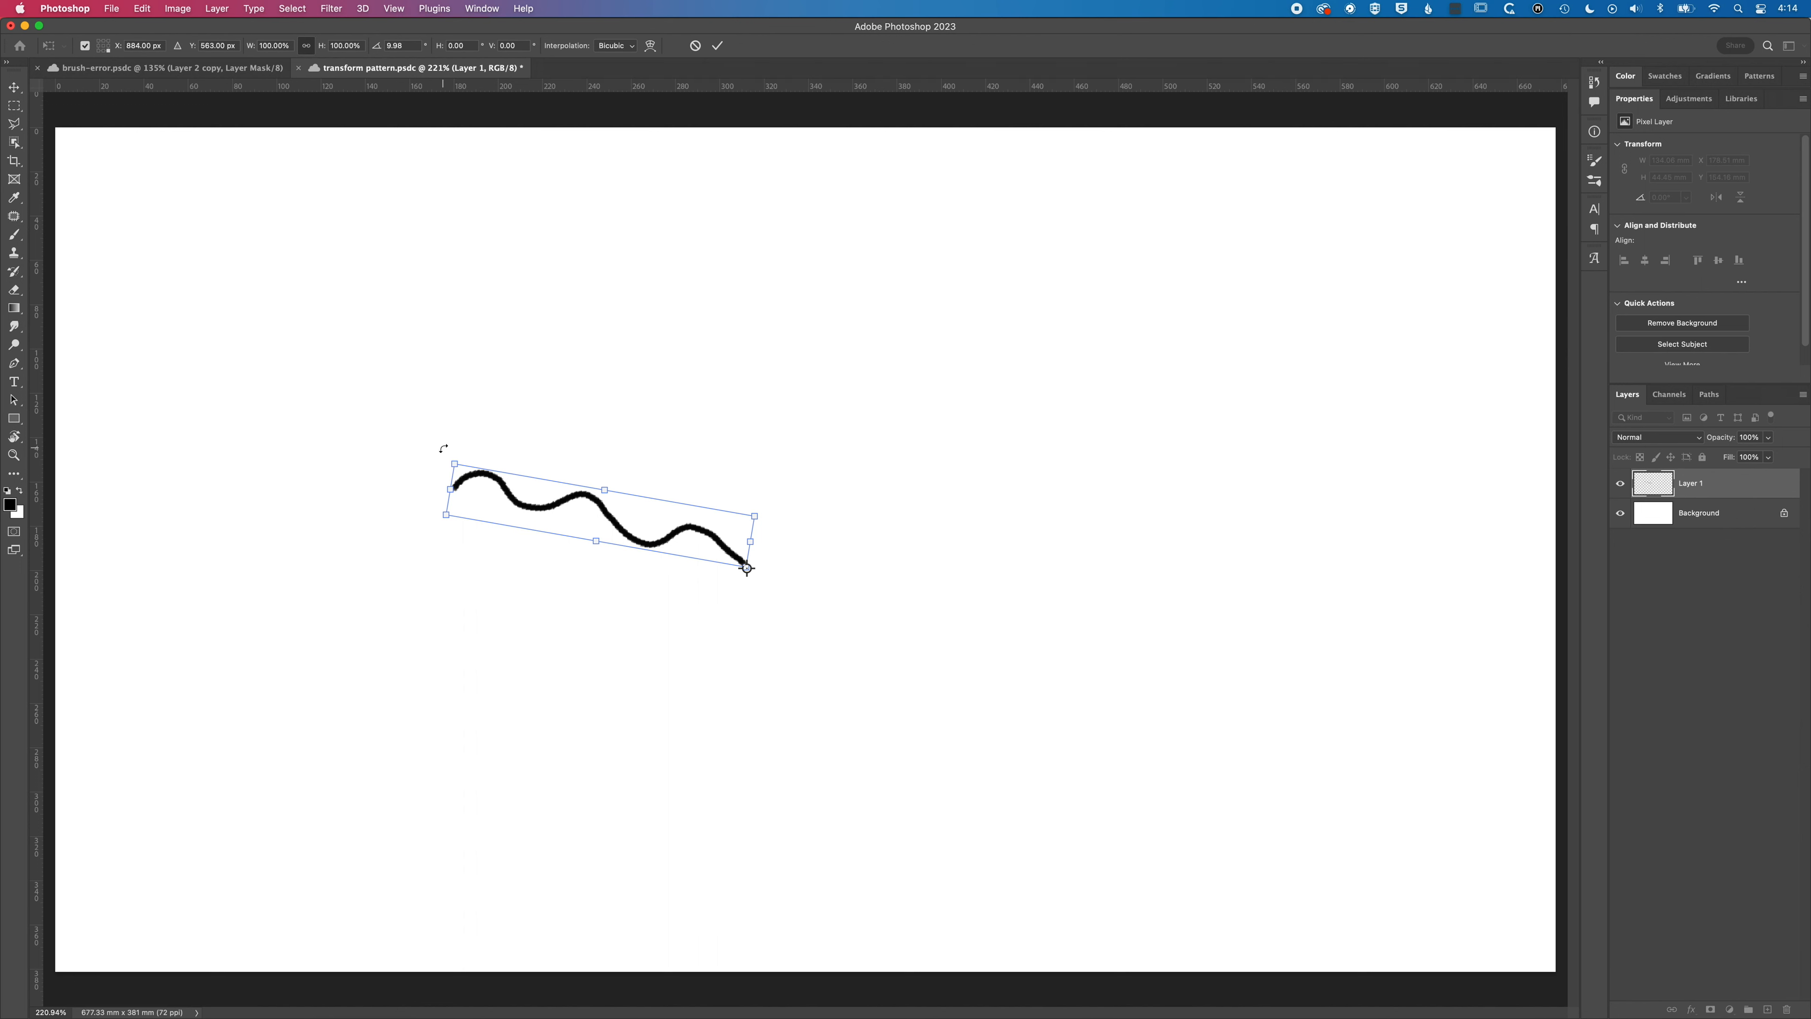
{"action": "key", "text": "Return"}
{"action": "key", "text": "b"}
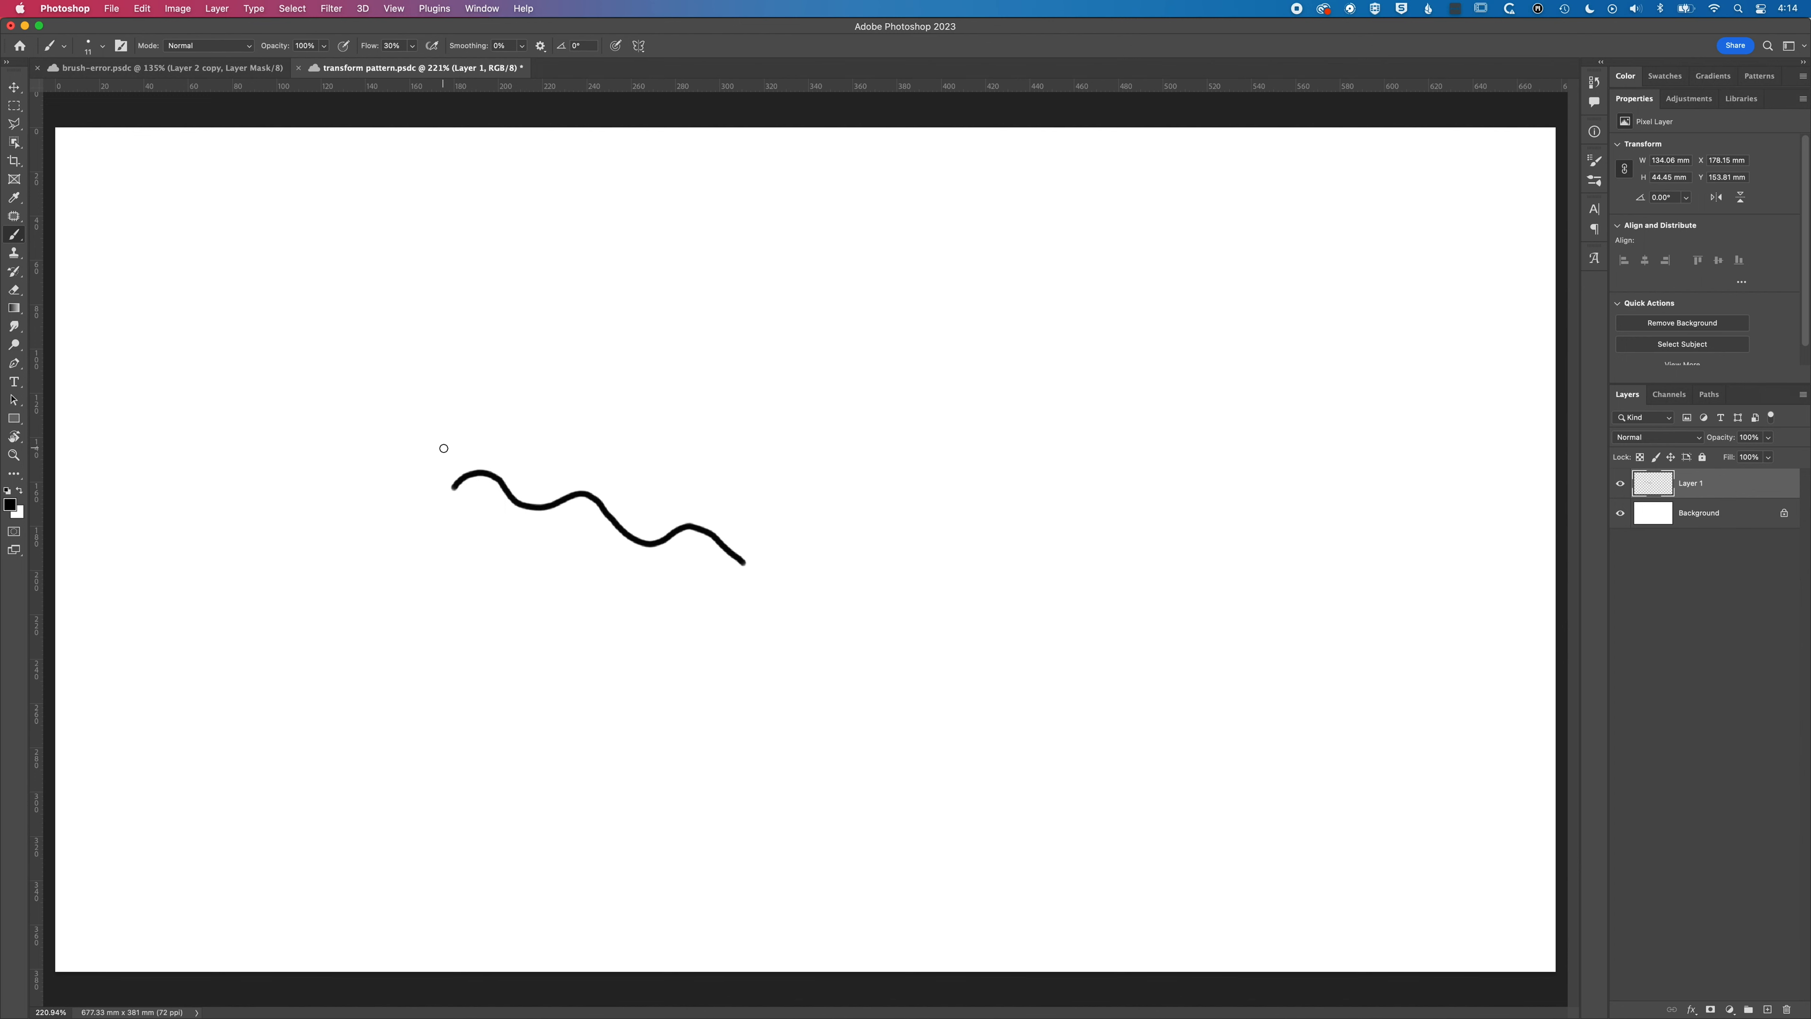
Step: Repeat the rotation on duplicated layers 35 times so the wavy lines complete a full circular sunburst
{"action": "key", "text": "alt"}
{"action": "key", "text": "super+alt+shift+t"}
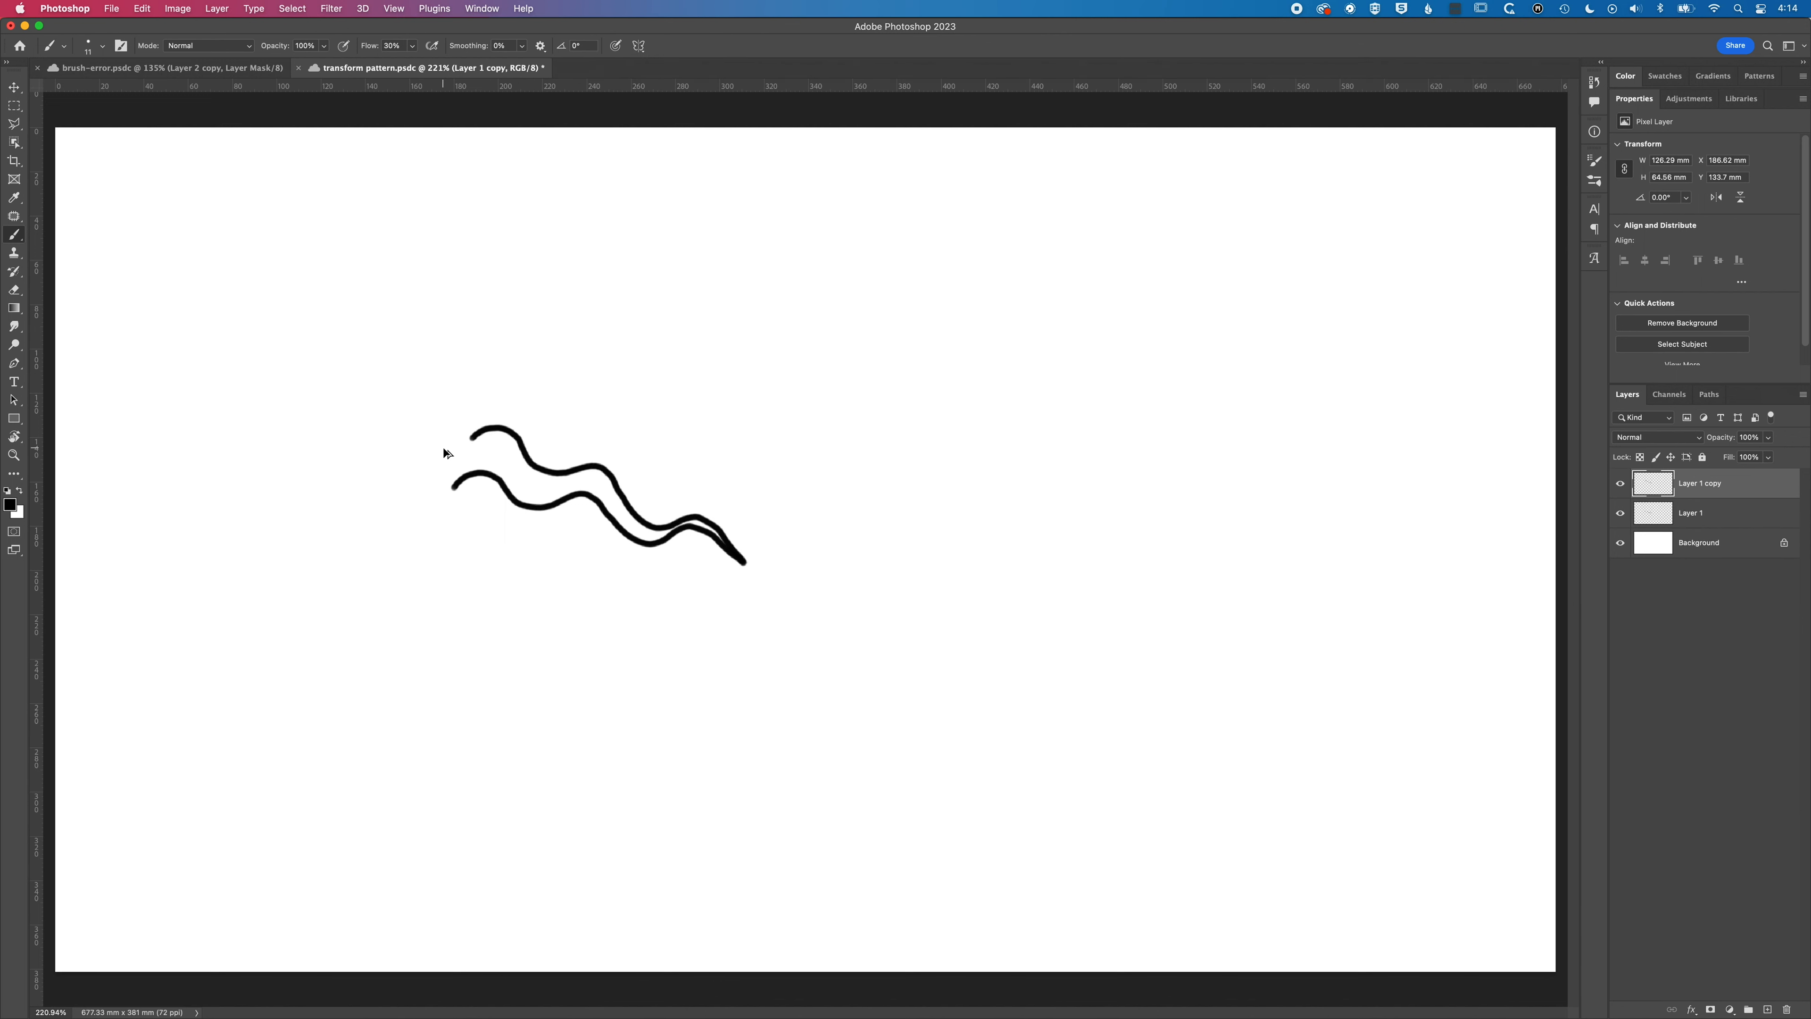
{"action": "key", "text": "super+alt+shift+t"}
{"action": "key", "text": "super+alt+shift+t"}
{"action": "key", "text": "super+alt+shift+t"}
{"action": "key", "text": "super+alt+shift+t"}
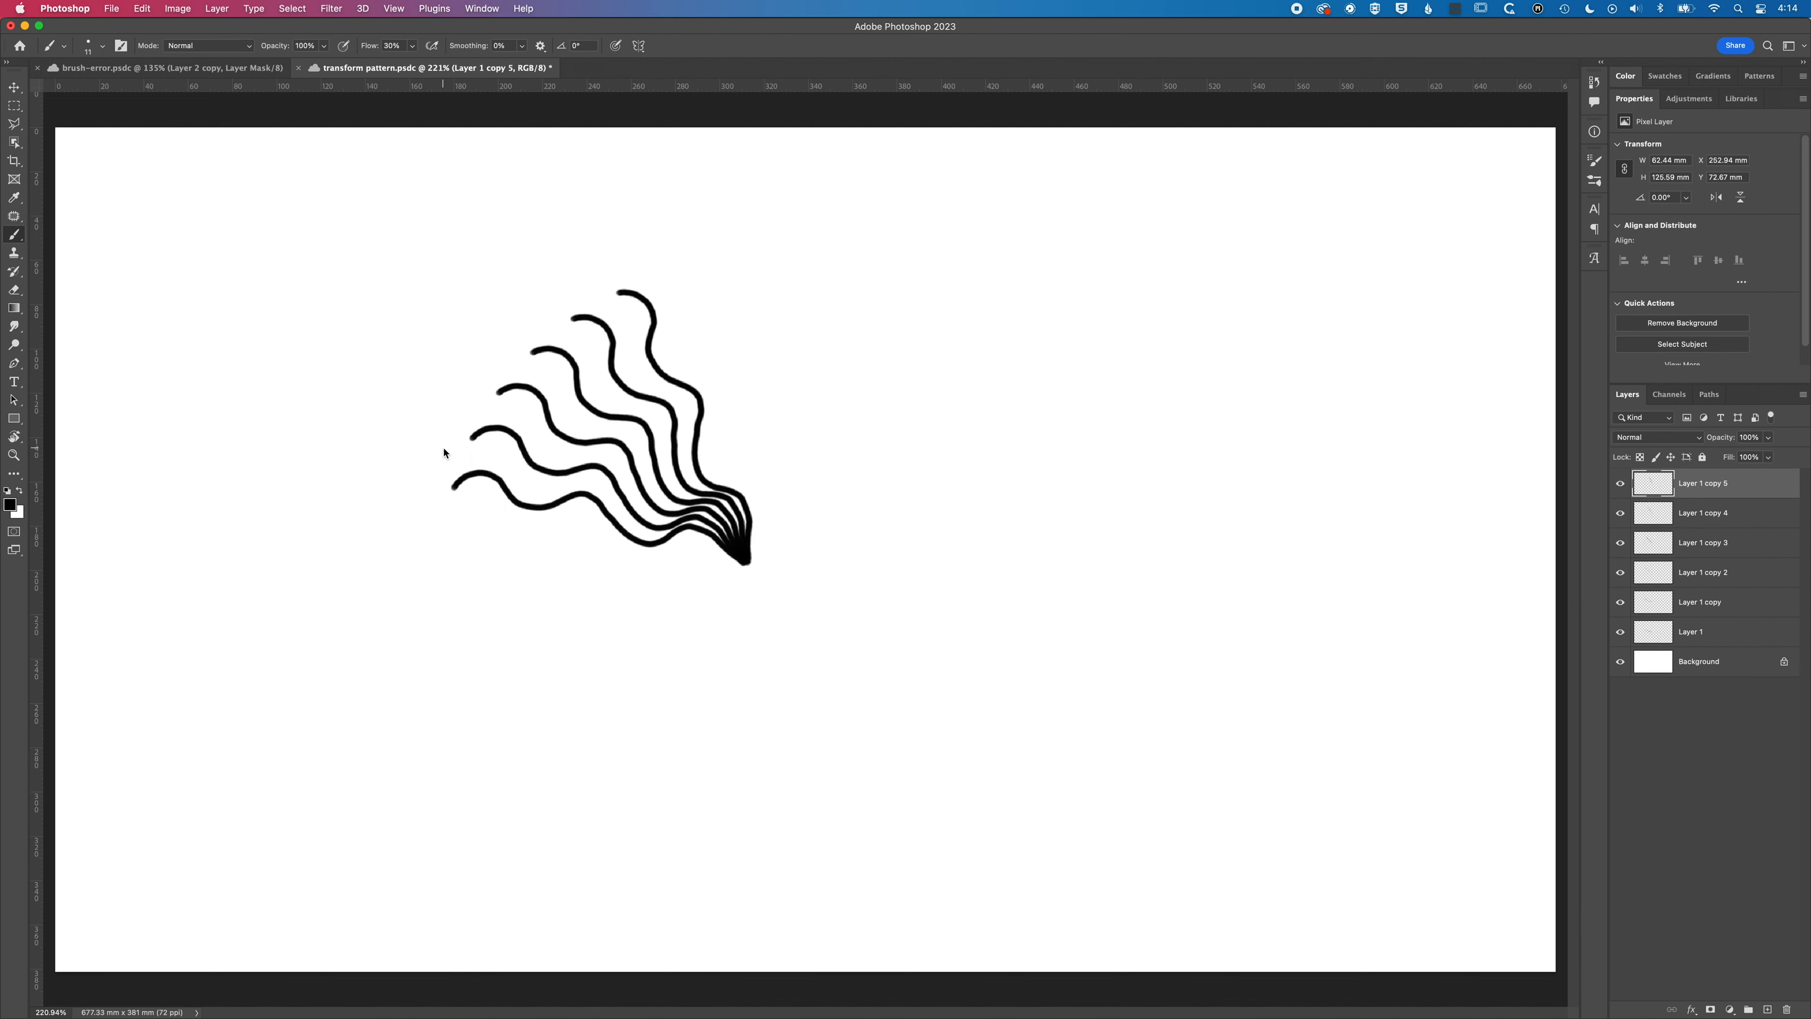
{"action": "key", "text": "super+alt+shift+t"}
{"action": "key", "text": "super+alt+shift+t"}
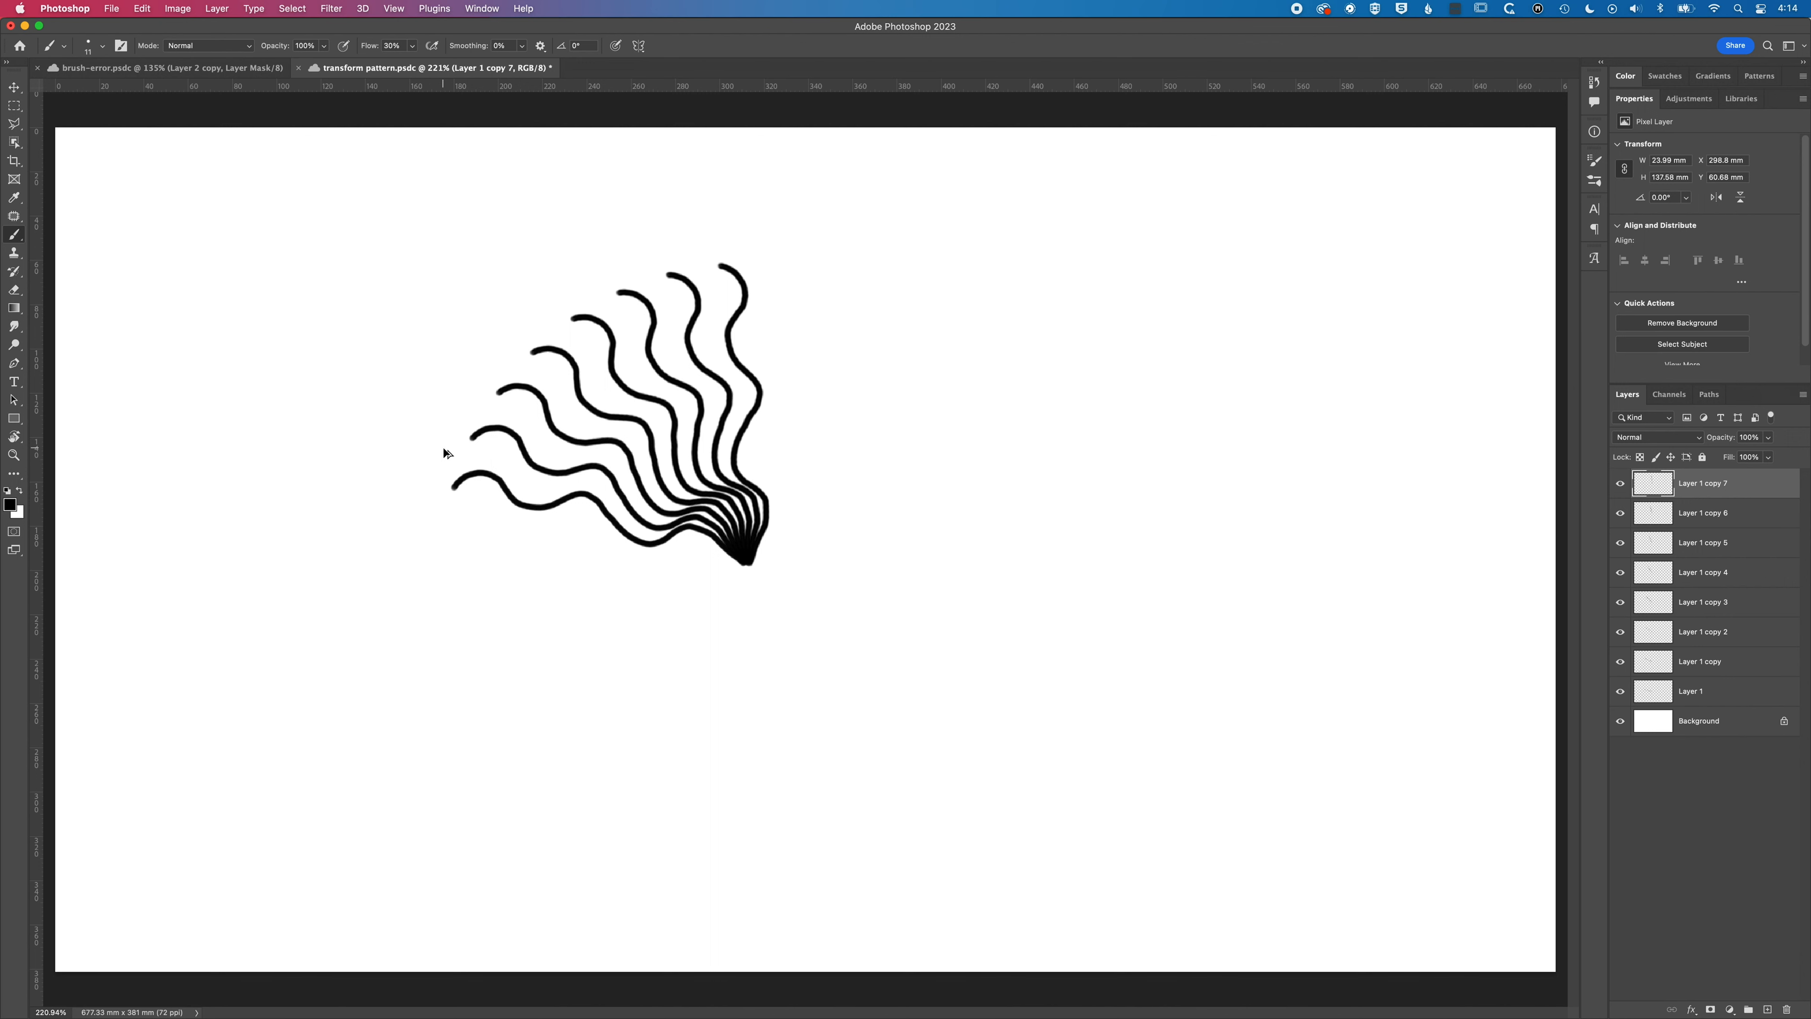
{"action": "key", "text": "super+alt+shift+t"}
{"action": "key", "text": "super+alt+shift+t"}
{"action": "key", "text": "super+alt+shift+t"}
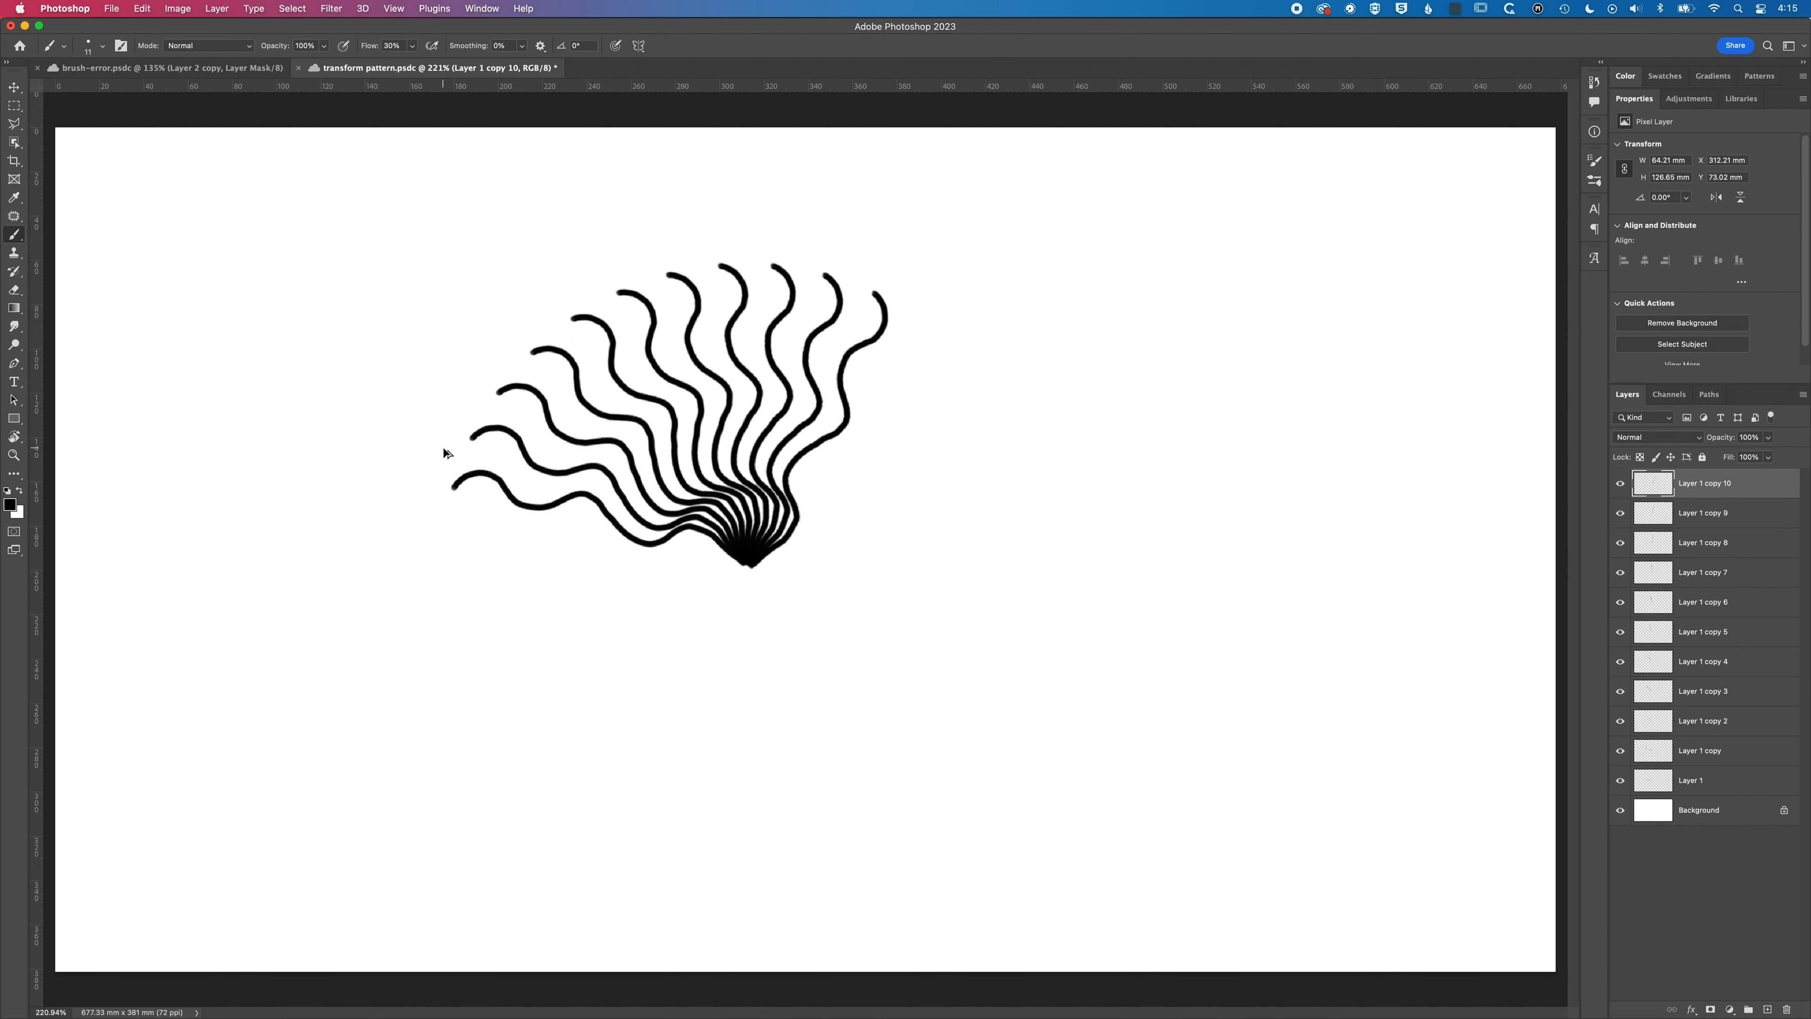
{"action": "key", "text": "super+alt+shift+t"}
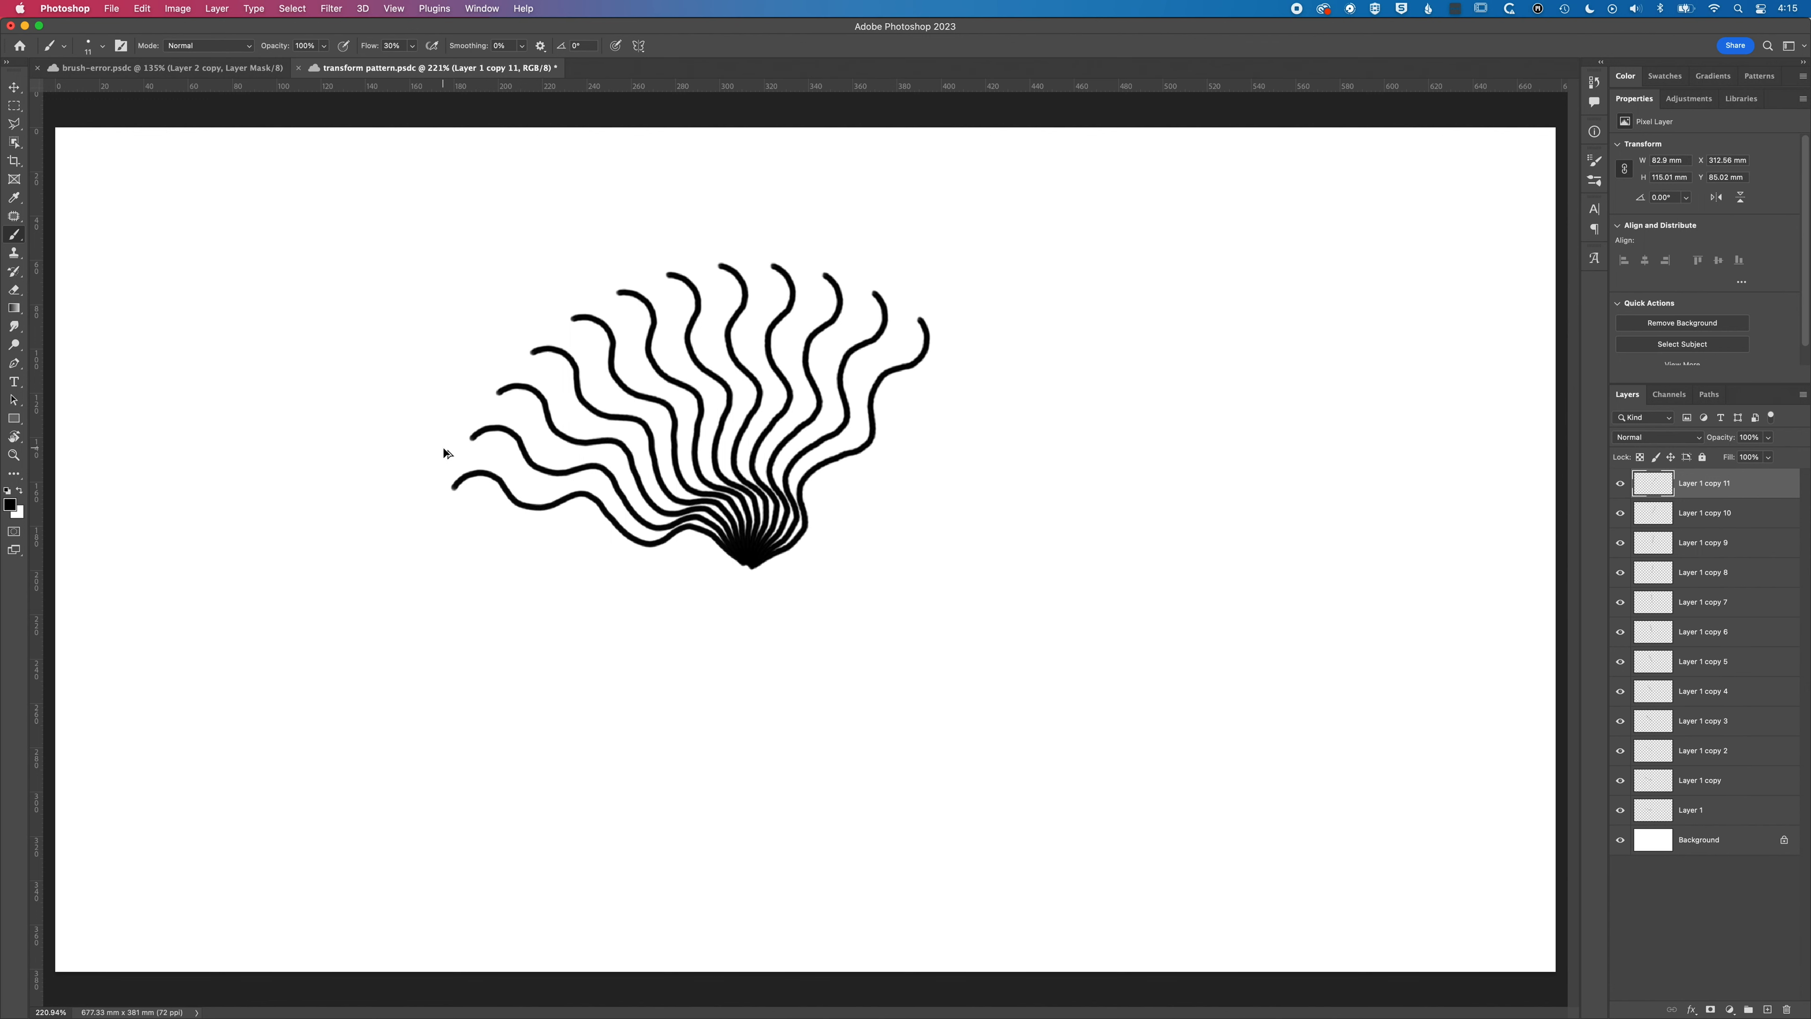
{"action": "key", "text": "super+alt+shift+t"}
{"action": "key", "text": "super+alt+shift+t"}
{"action": "key", "text": "super+alt+shift+t"}
{"action": "key", "text": "super+alt+shift+t"}
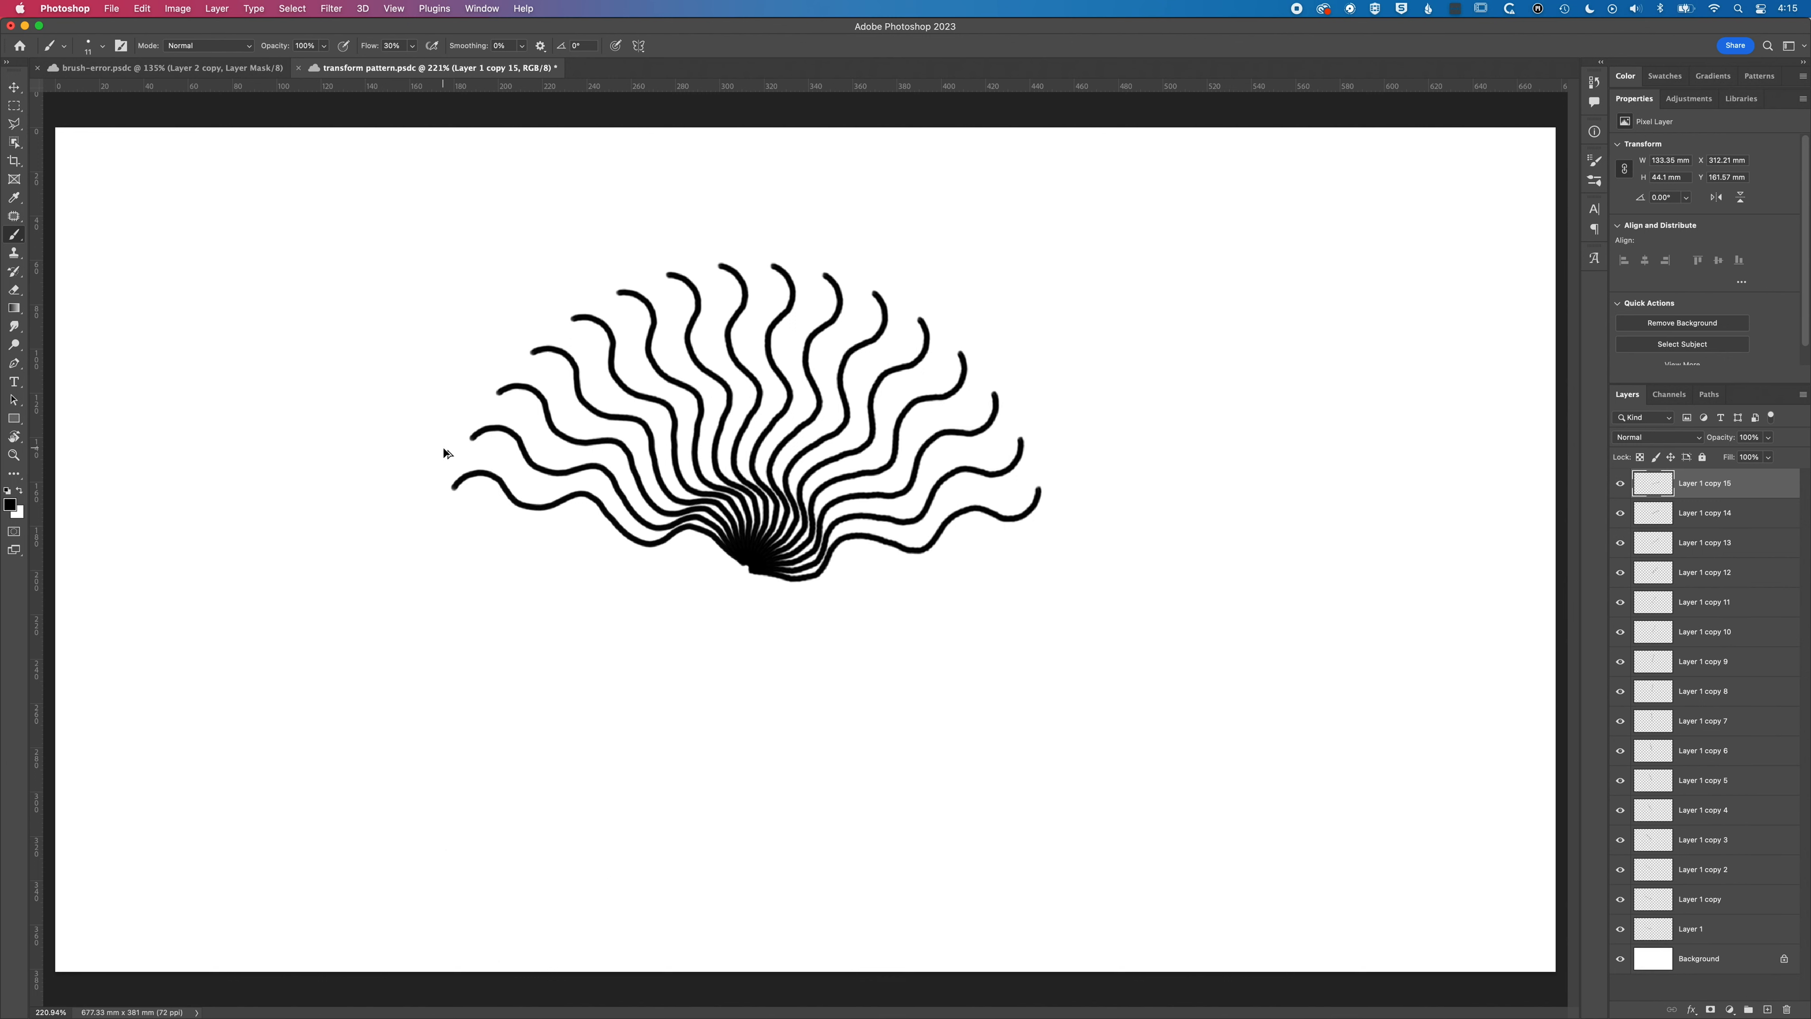
{"action": "key", "text": "super+alt+shift+t"}
{"action": "key", "text": "super+alt+shift+t"}
{"action": "key", "text": "super+alt+shift+t"}
{"action": "key", "text": "super+alt+shift+t"}
{"action": "key", "text": "super+alt+shift+t"}
{"action": "key", "text": "super+alt+shift+t"}
{"action": "key", "text": "super+alt+shift+t"}
{"action": "key", "text": "super+alt+shift+t"}
{"action": "key", "text": "super+alt+shift+t"}
{"action": "key", "text": "super+alt+shift+t"}
{"action": "key", "text": "super+alt+shift+t"}
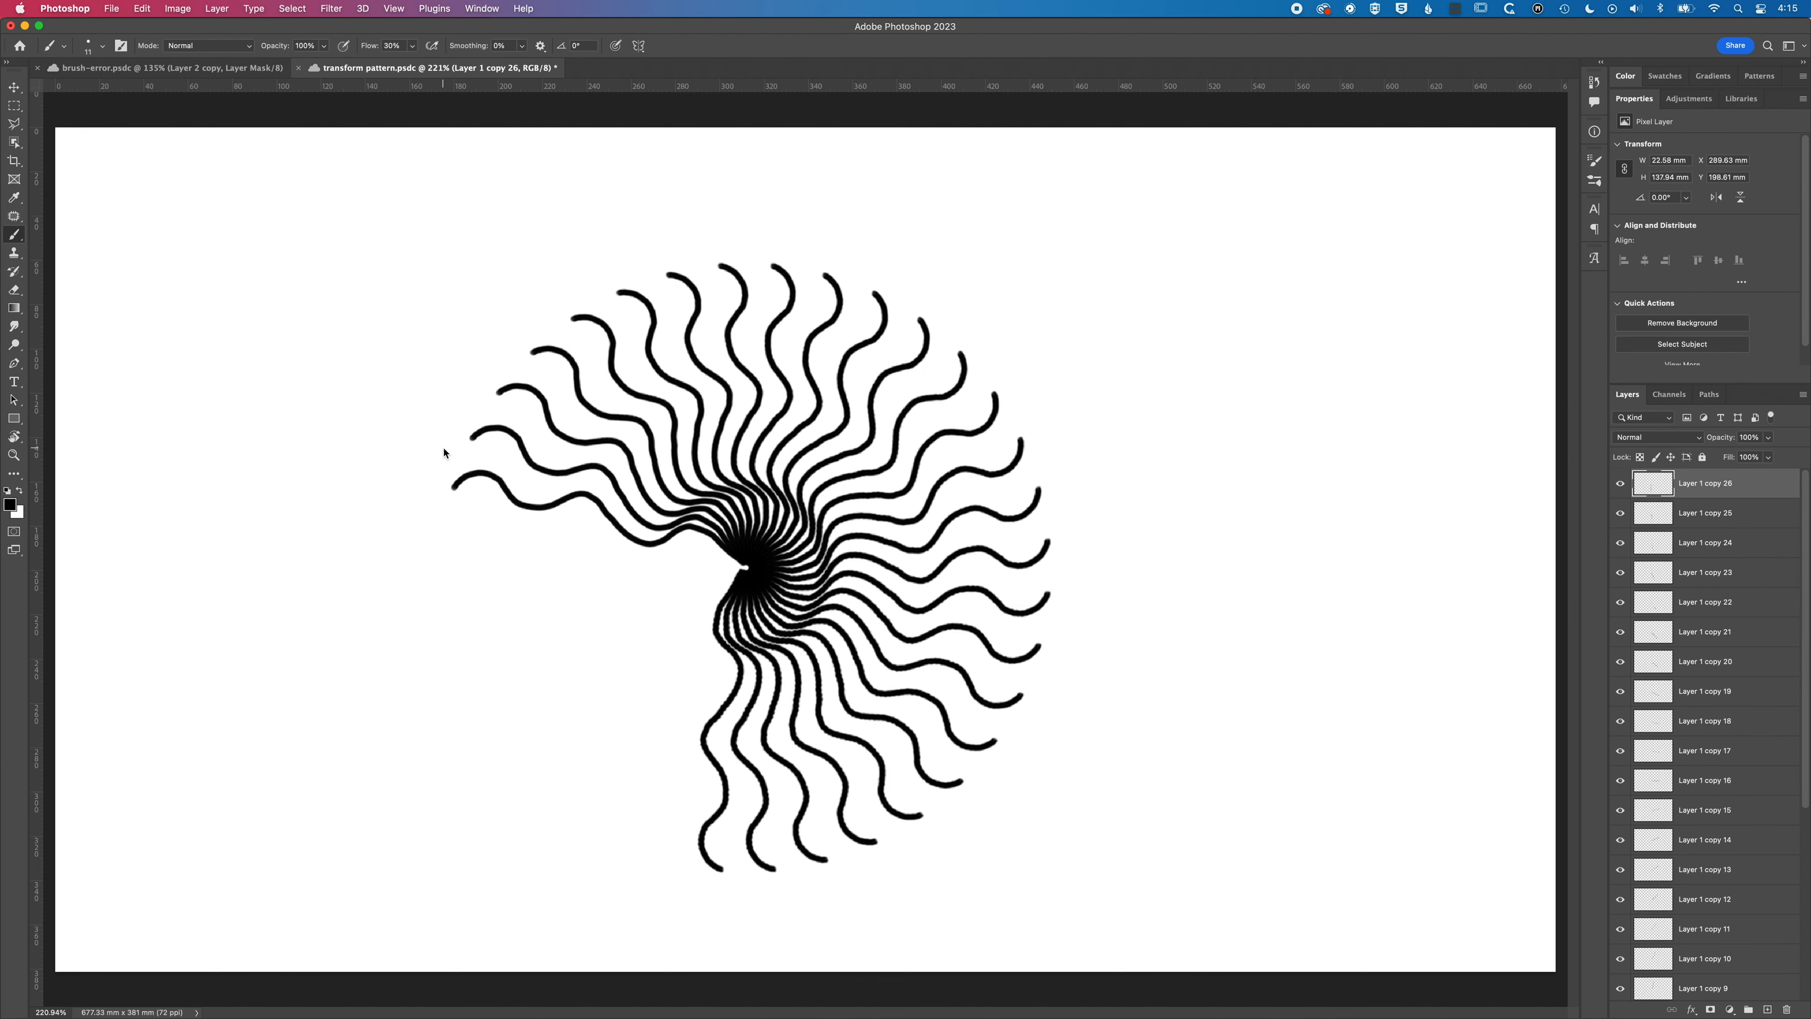
{"action": "key", "text": "super+alt+shift+t"}
{"action": "key", "text": "super+alt+shift+t"}
{"action": "key", "text": "super+alt+shift+t"}
{"action": "key", "text": "super+alt+shift+t"}
{"action": "key", "text": "super+alt+shift+t"}
{"action": "key", "text": "super+alt+shift+t"}
{"action": "key", "text": "super+alt+shift+t"}
{"action": "key", "text": "super+alt+shift+t"}
{"action": "key", "text": "super+alt+shift+t"}
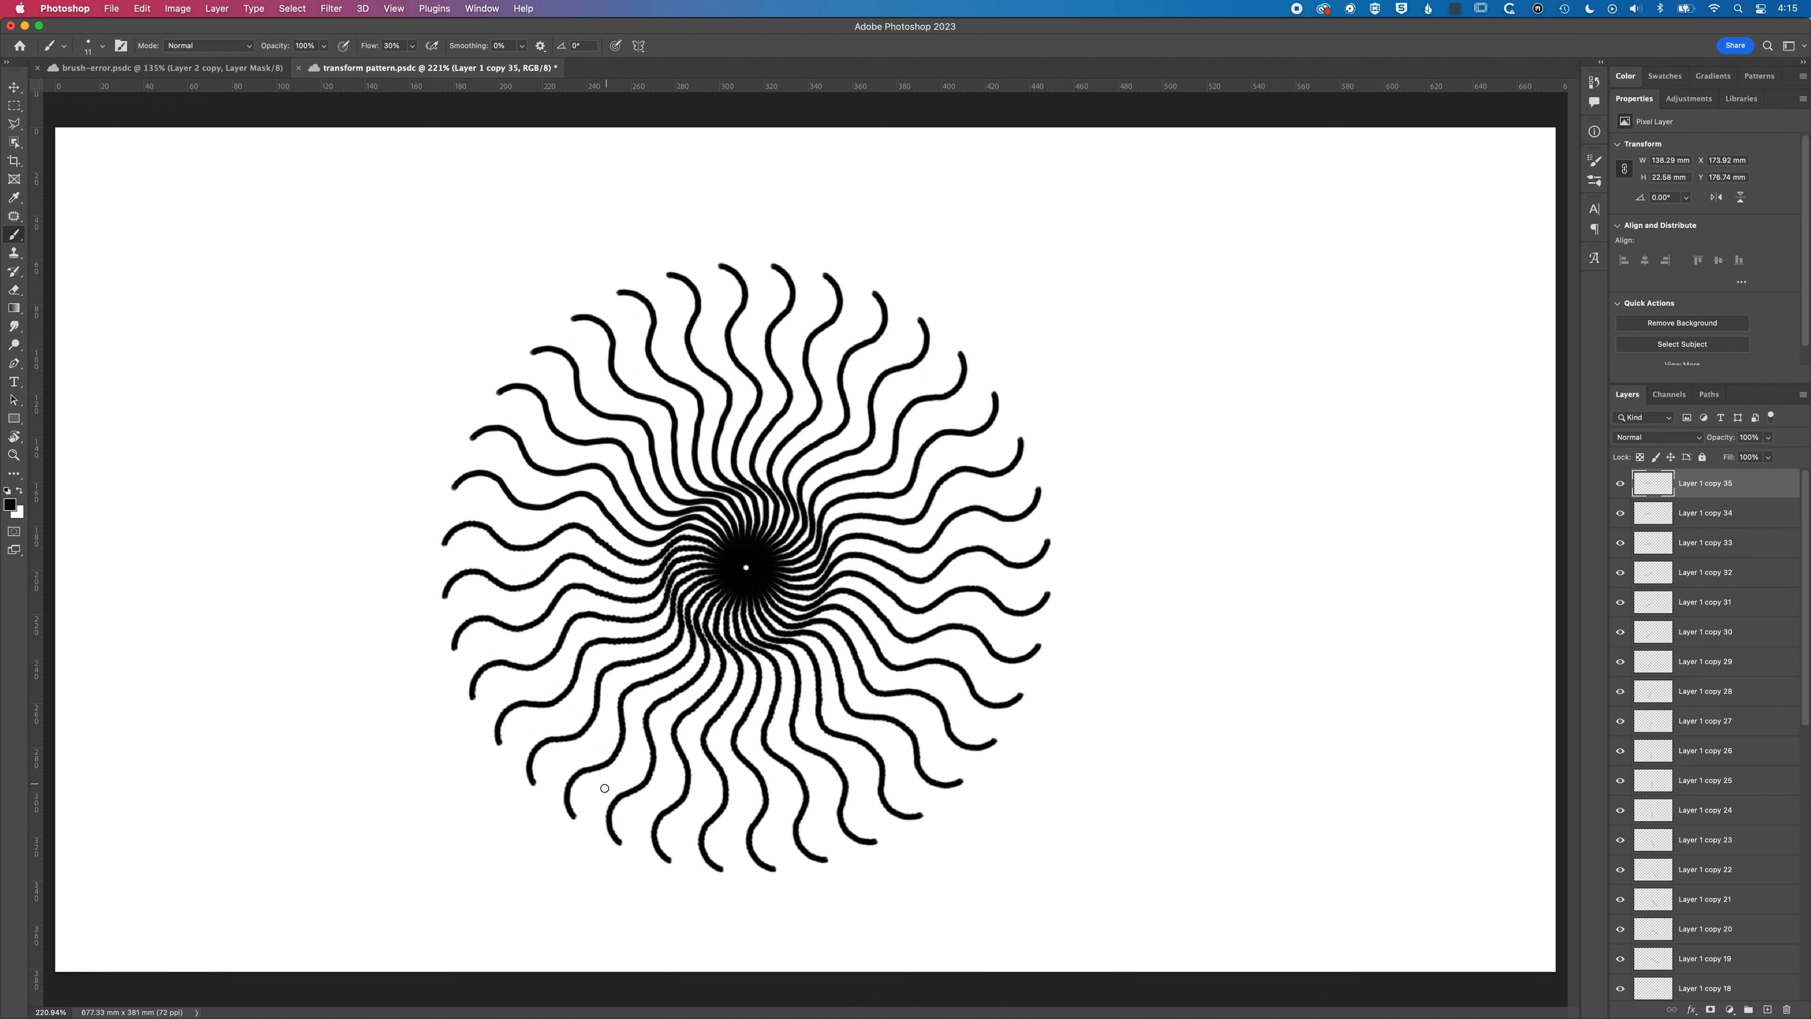
Step: Merge all the wavy-line layers, from Layer 1 copy 35 down to Layer 1, into one layer
{"action": "left_click", "coordinate": [396, 7]}
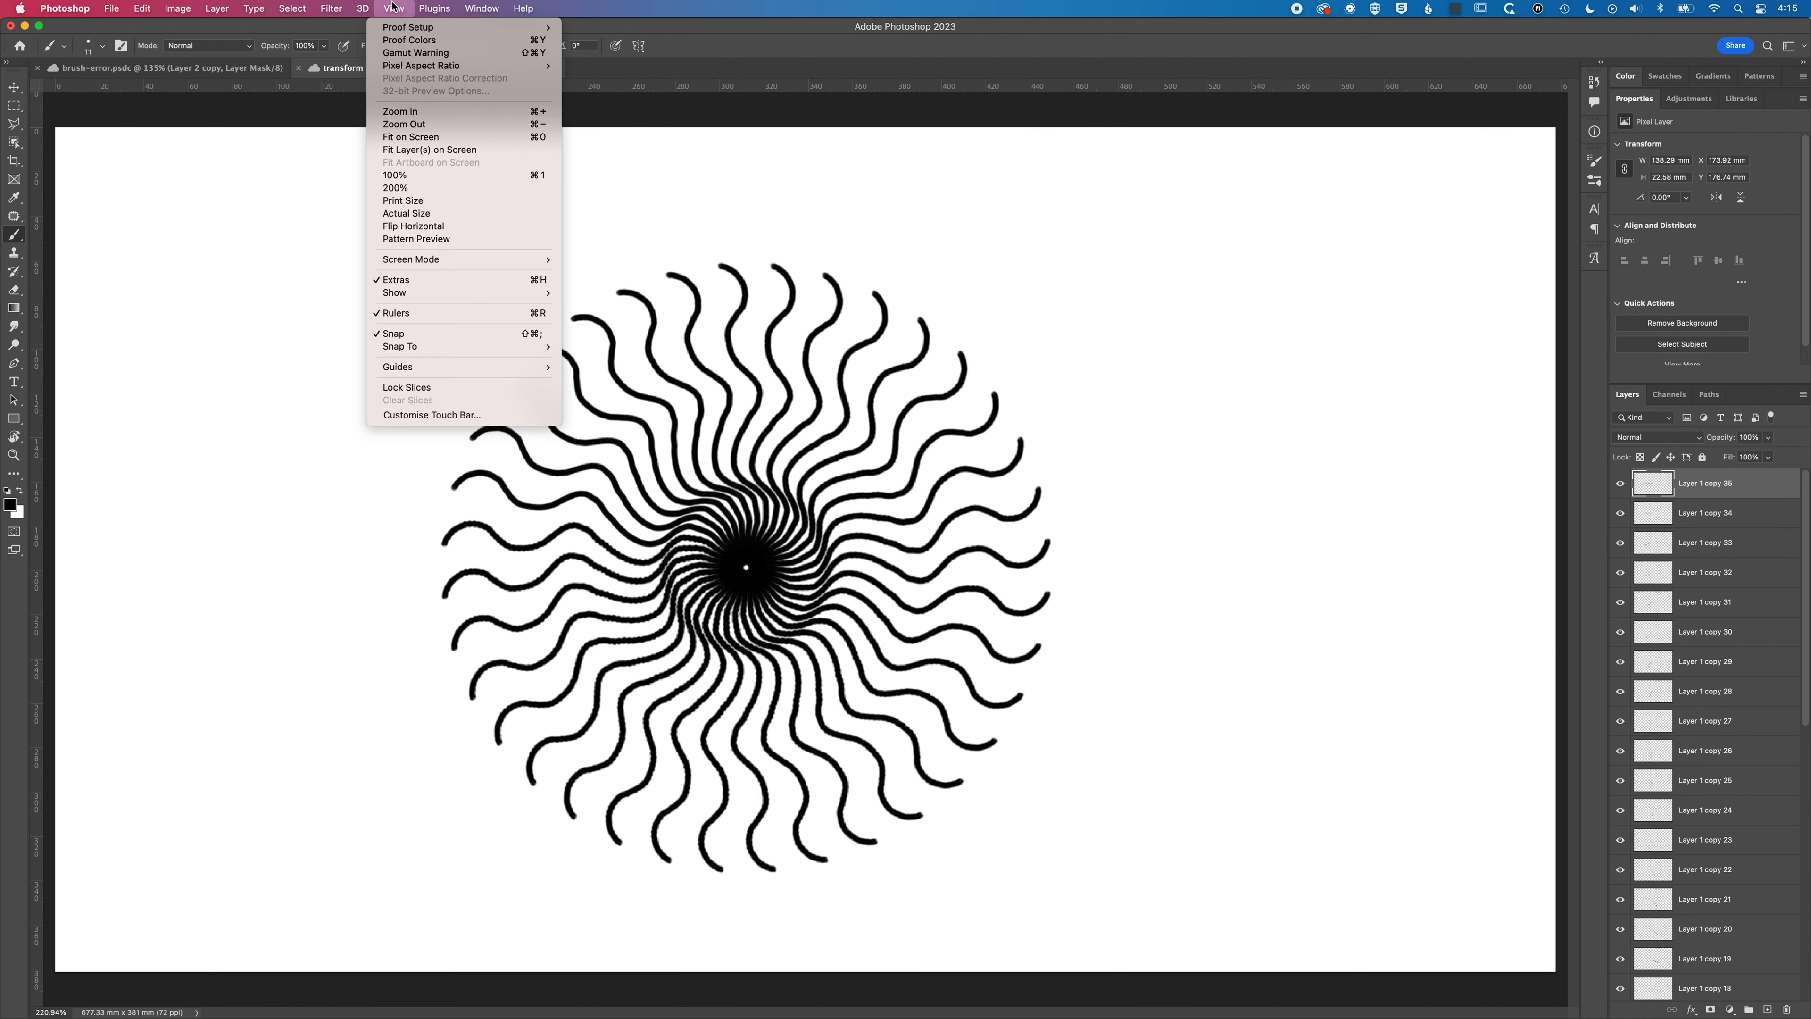
{"action": "left_click", "coordinate": [401, 179]}
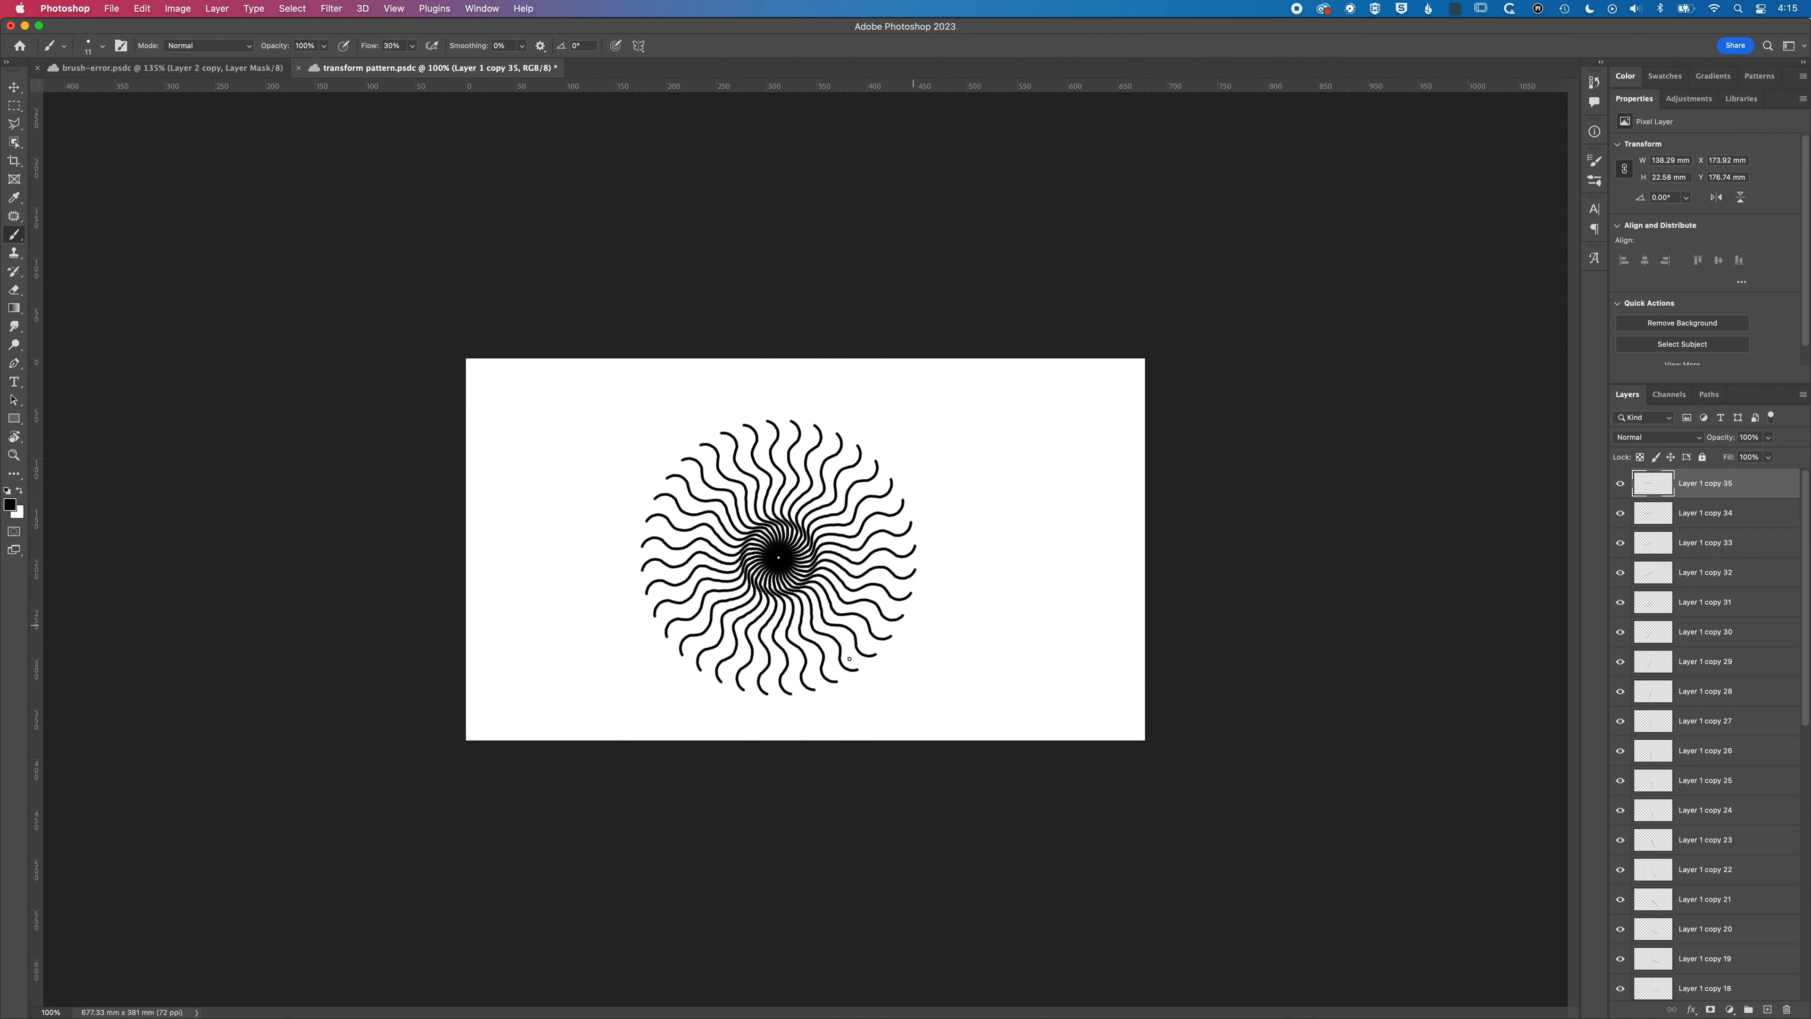
{"action": "key", "text": "super+0"}
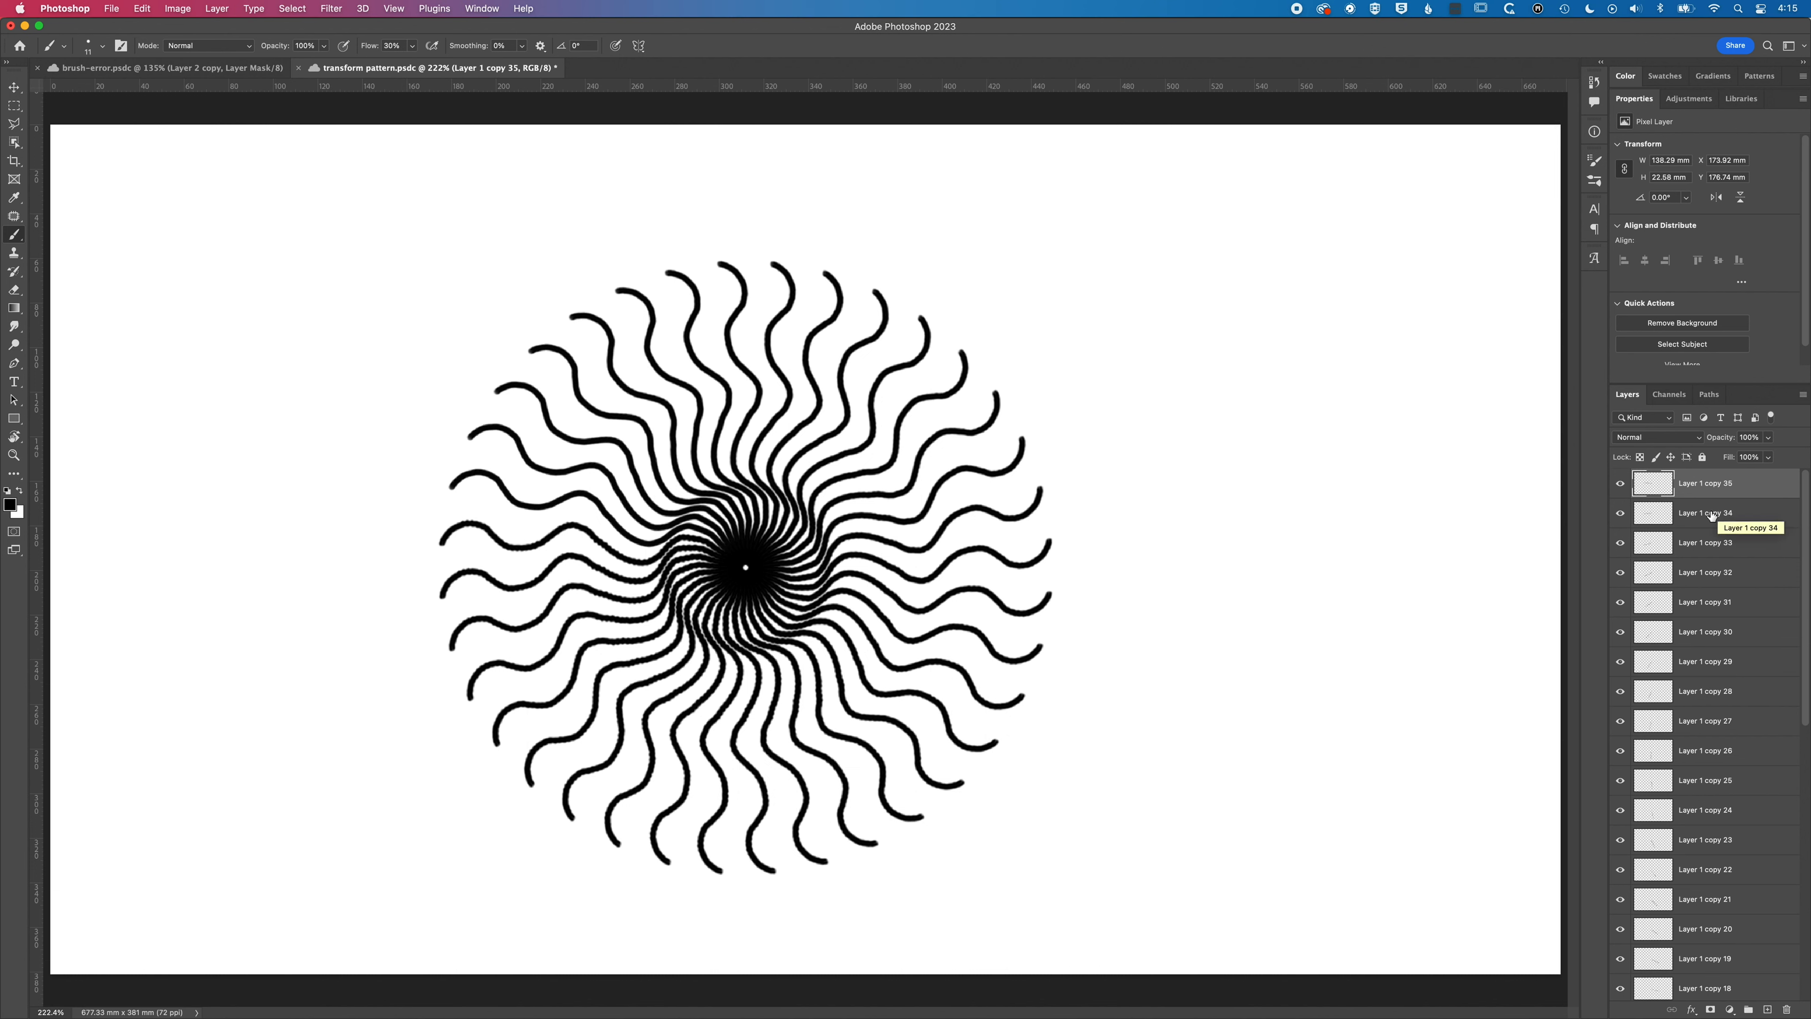
{"action": "scroll", "coordinate": [1712, 521], "scroll_direction": "down", "scroll_amount": 10}
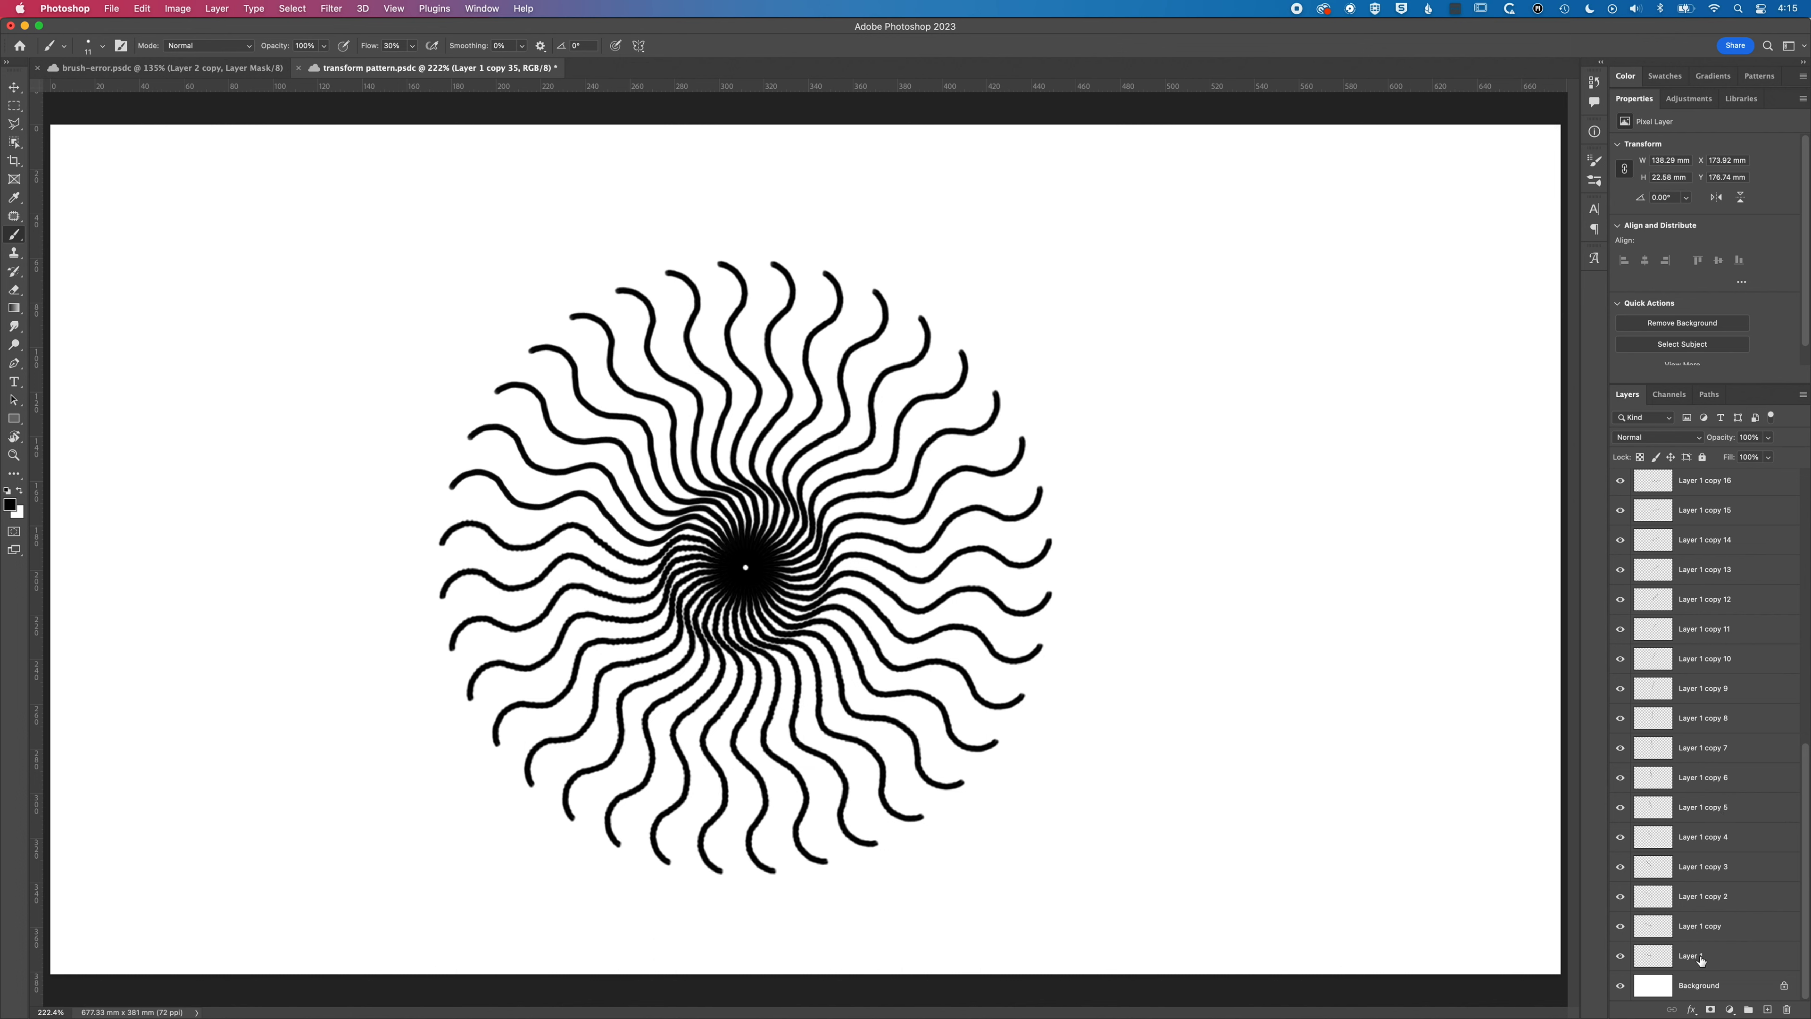
{"action": "left_click", "coordinate": [1700, 958], "text": "shift"}
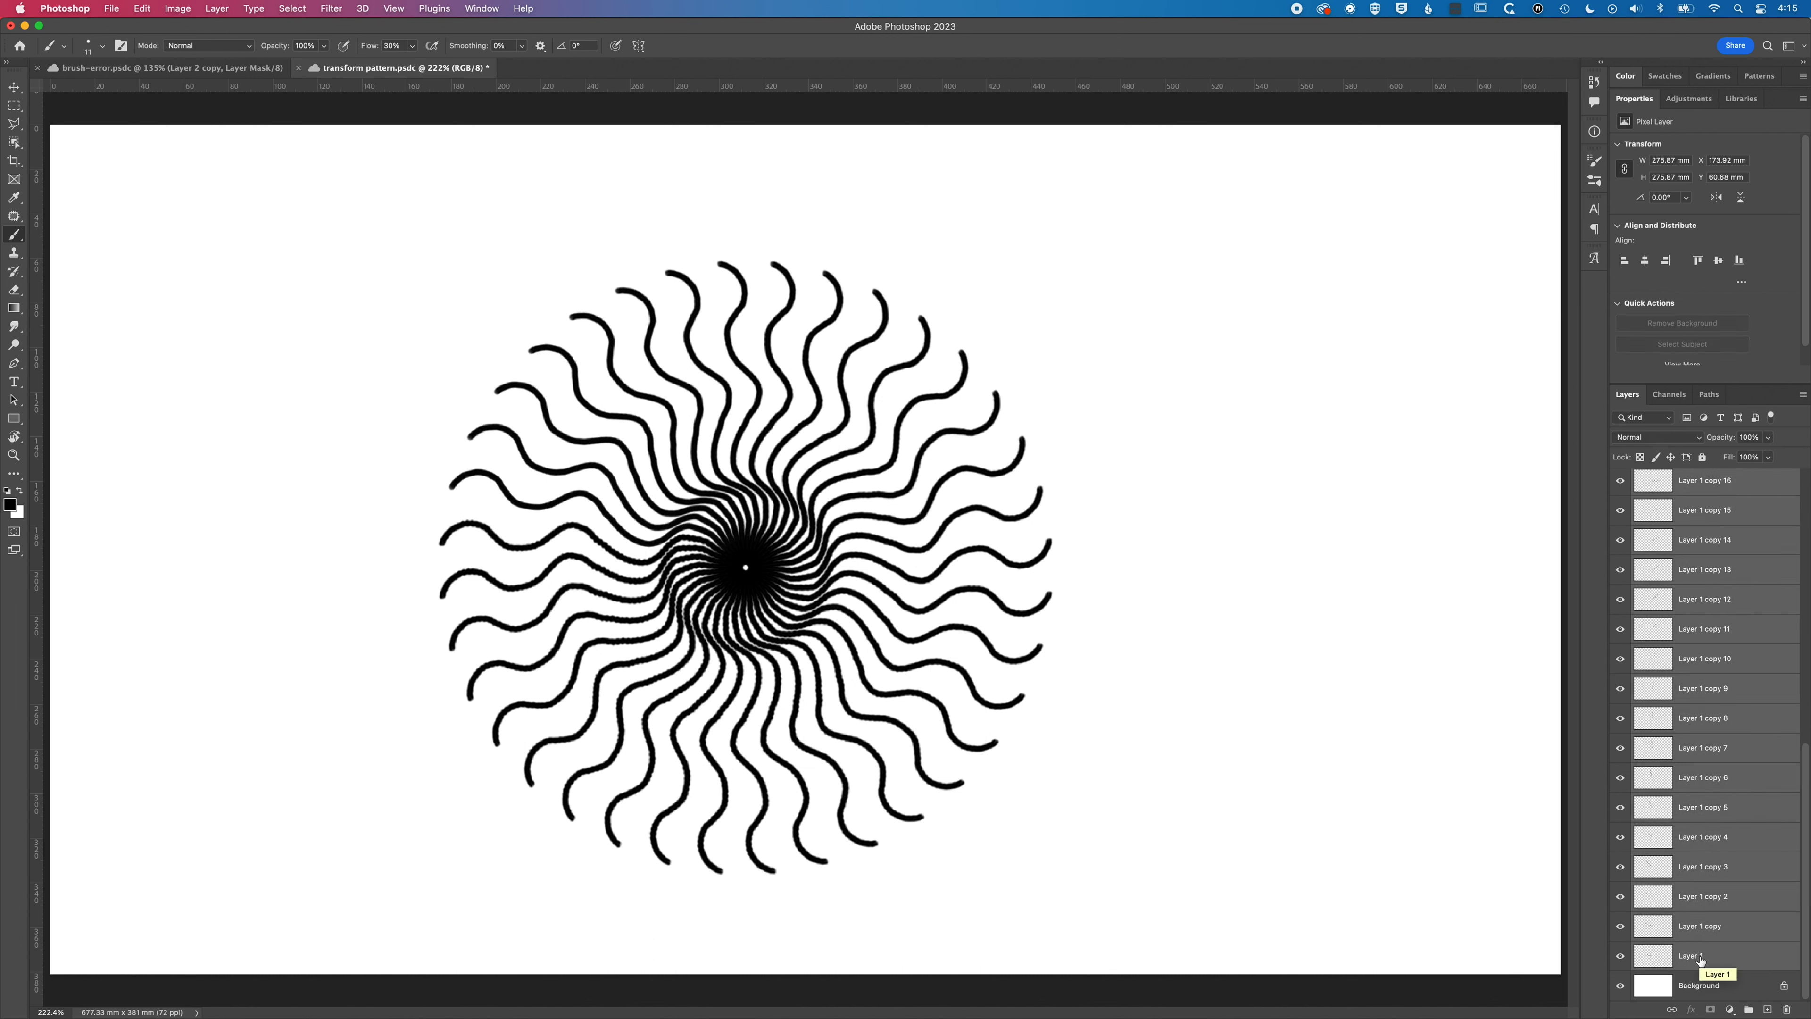
{"action": "key", "text": "super+e"}
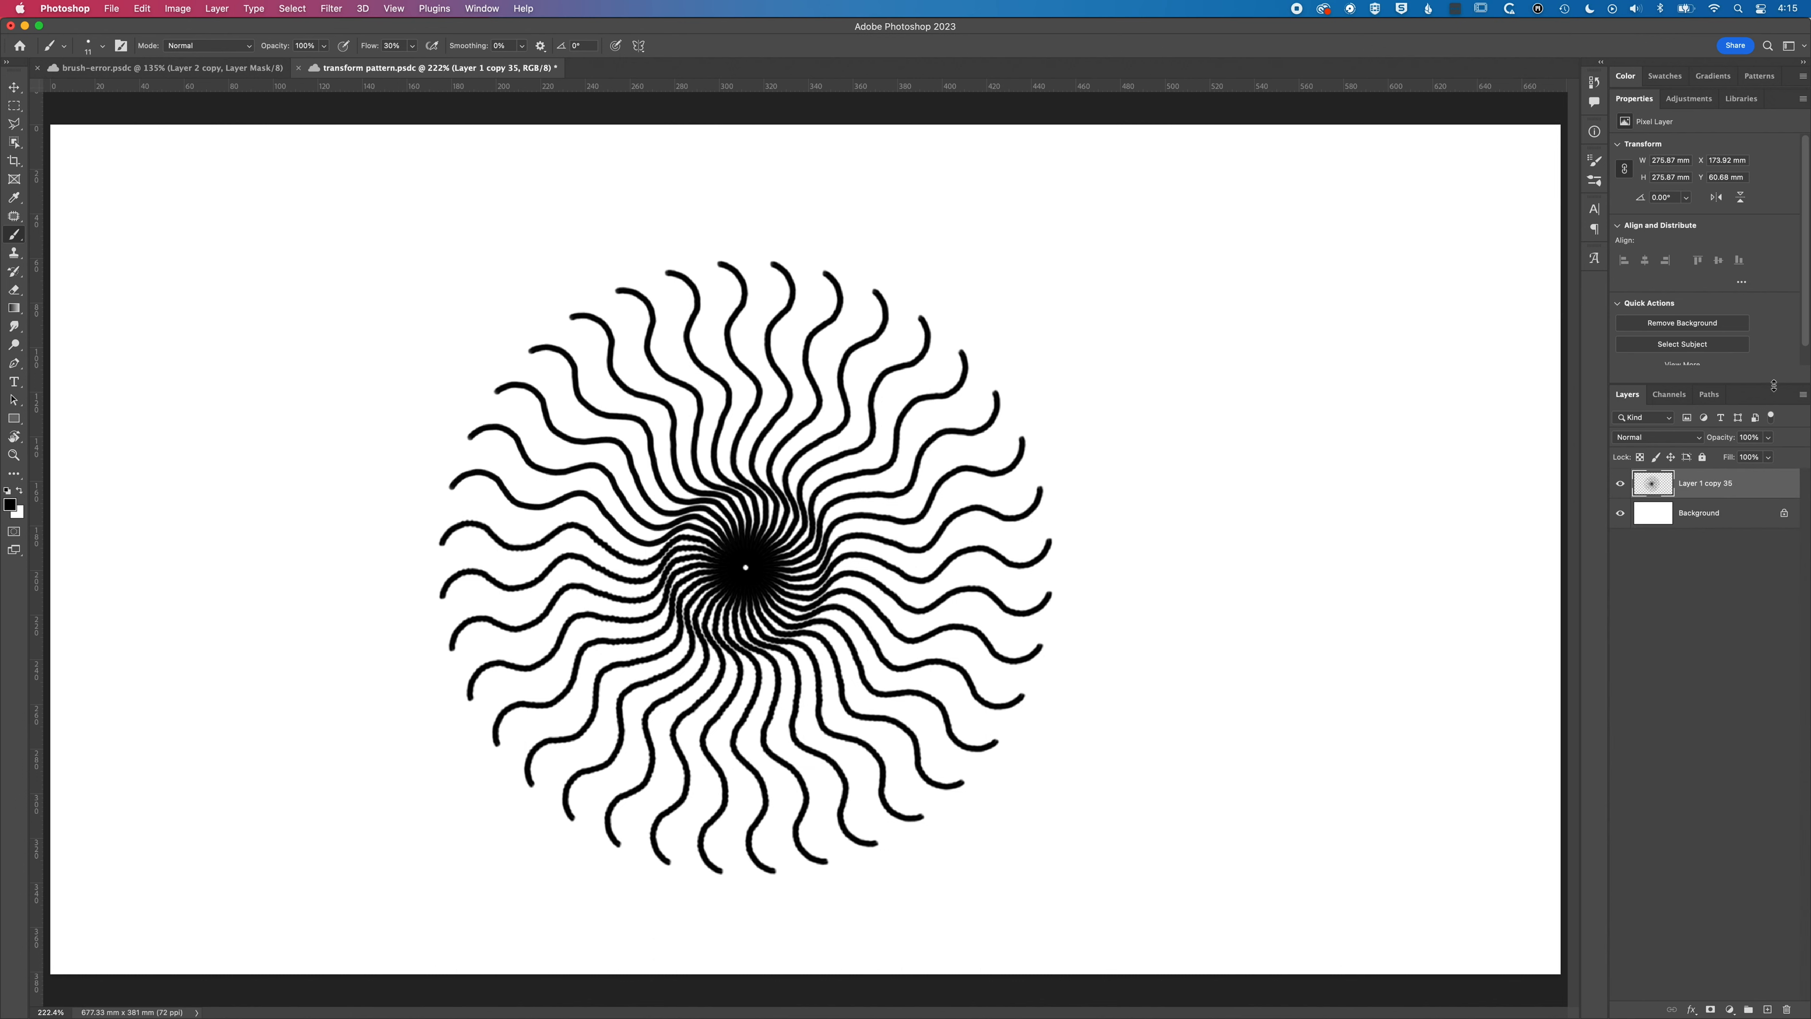
Step: Move the merged sunburst toward the canvas's upper left and scale it proportionally to about 120 mm wide
{"action": "left_click", "coordinate": [14, 87]}
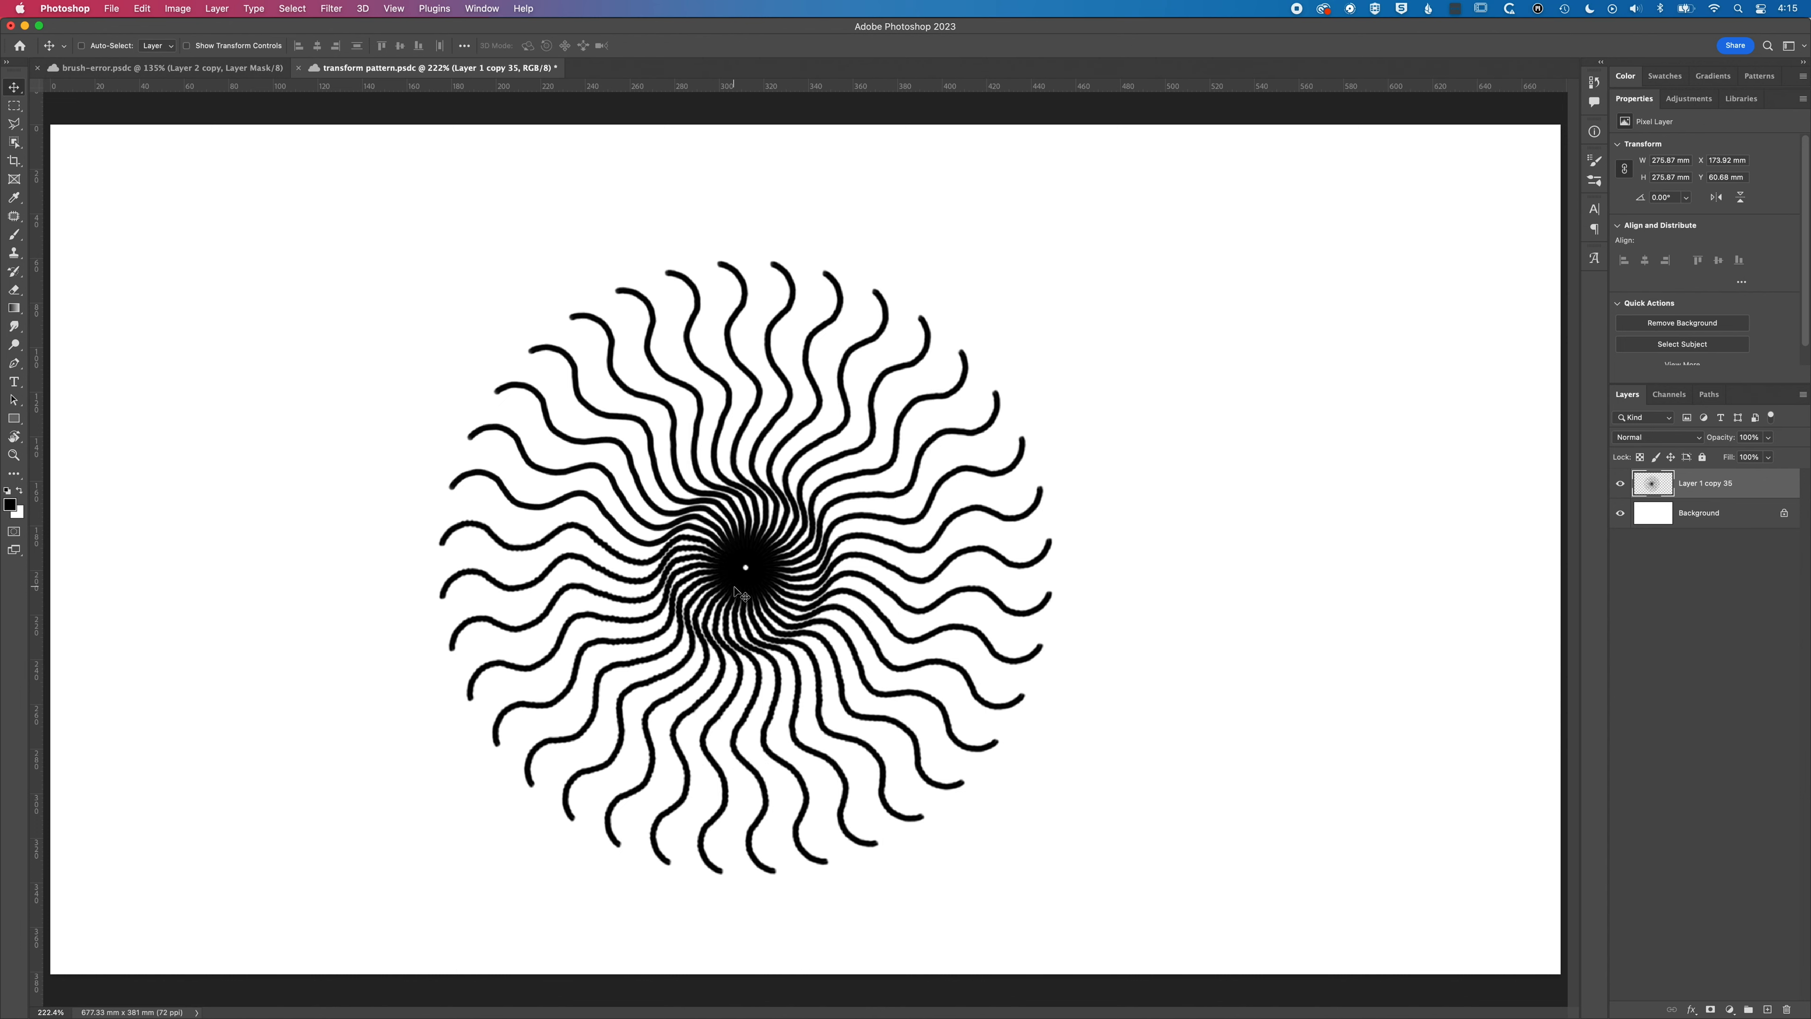
{"action": "mouse_move", "coordinate": [732, 586]}
{"action": "left_mouse_down"}
{"action": "mouse_move", "coordinate": [670, 586]}
{"action": "mouse_move", "coordinate": [730, 529]}
{"action": "mouse_move", "coordinate": [596, 541]}
{"action": "mouse_move", "coordinate": [548, 501]}
{"action": "mouse_move", "coordinate": [588, 529]}
{"action": "mouse_move", "coordinate": [545, 535]}
{"action": "left_mouse_up"}
{"action": "key", "text": "super+t"}
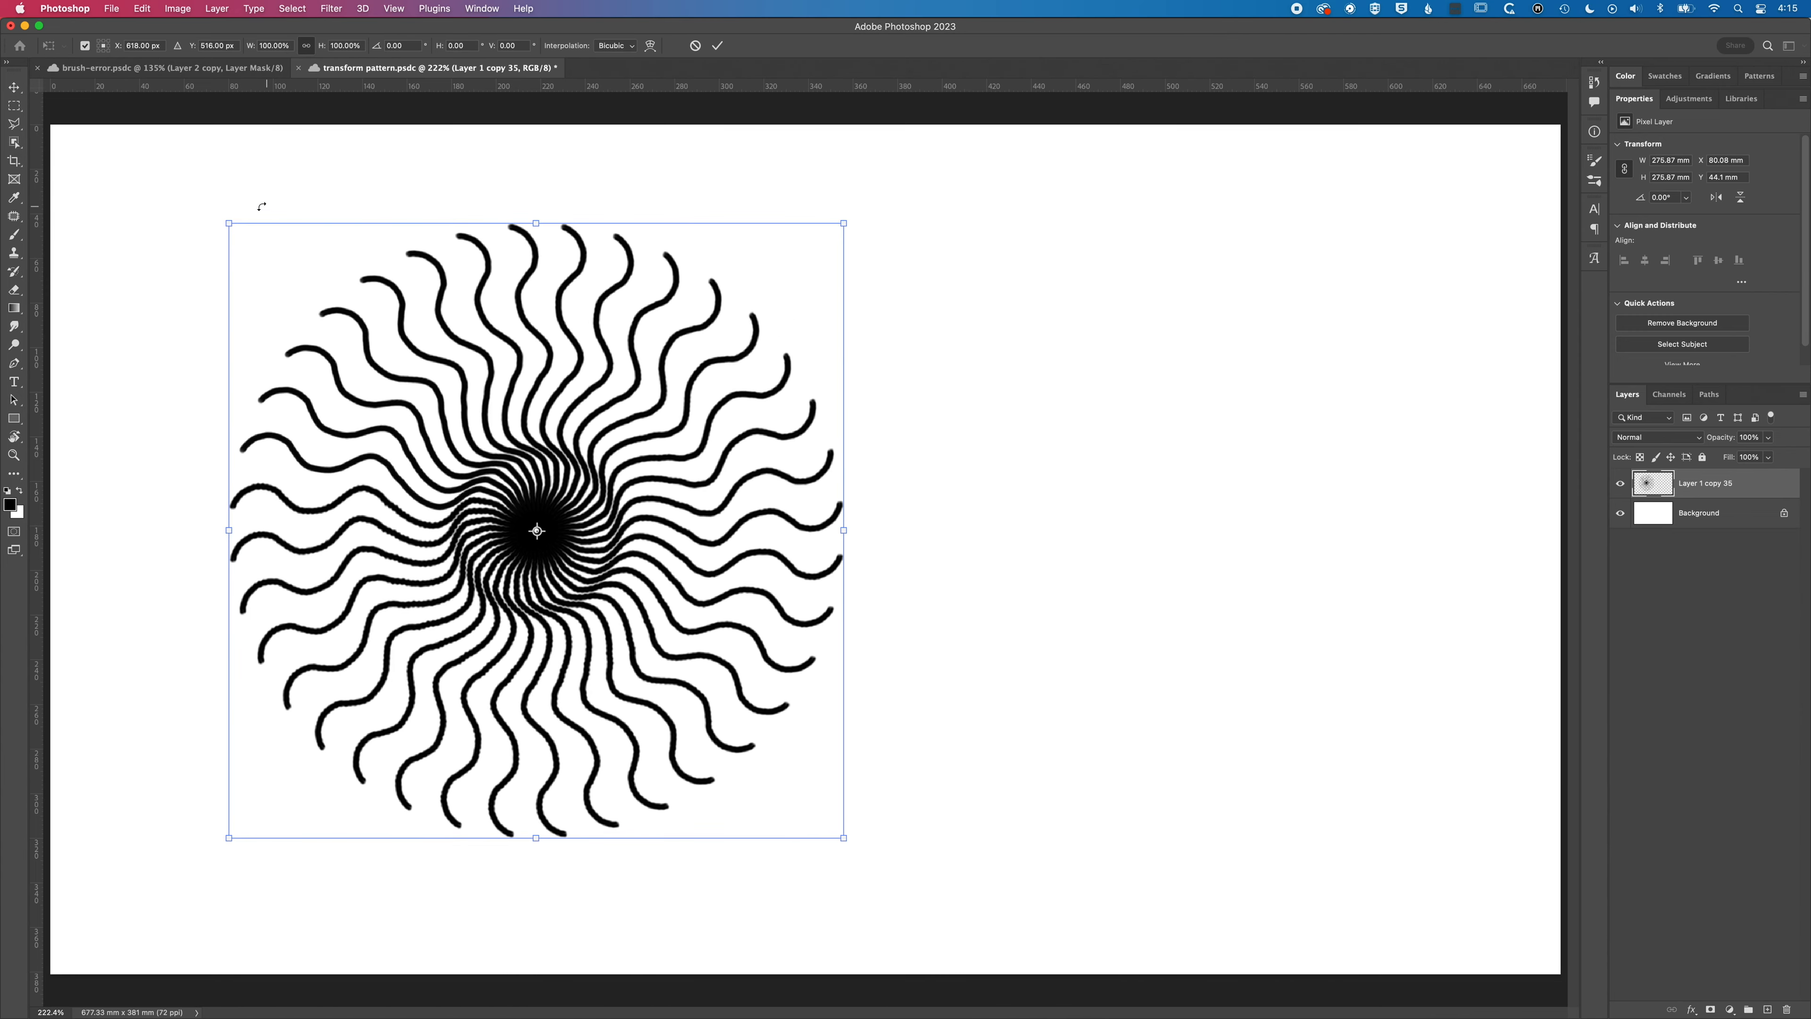
{"action": "left_click_drag", "start_coordinate": [228, 223], "coordinate": [549, 608]}
{"action": "key", "text": "Return"}
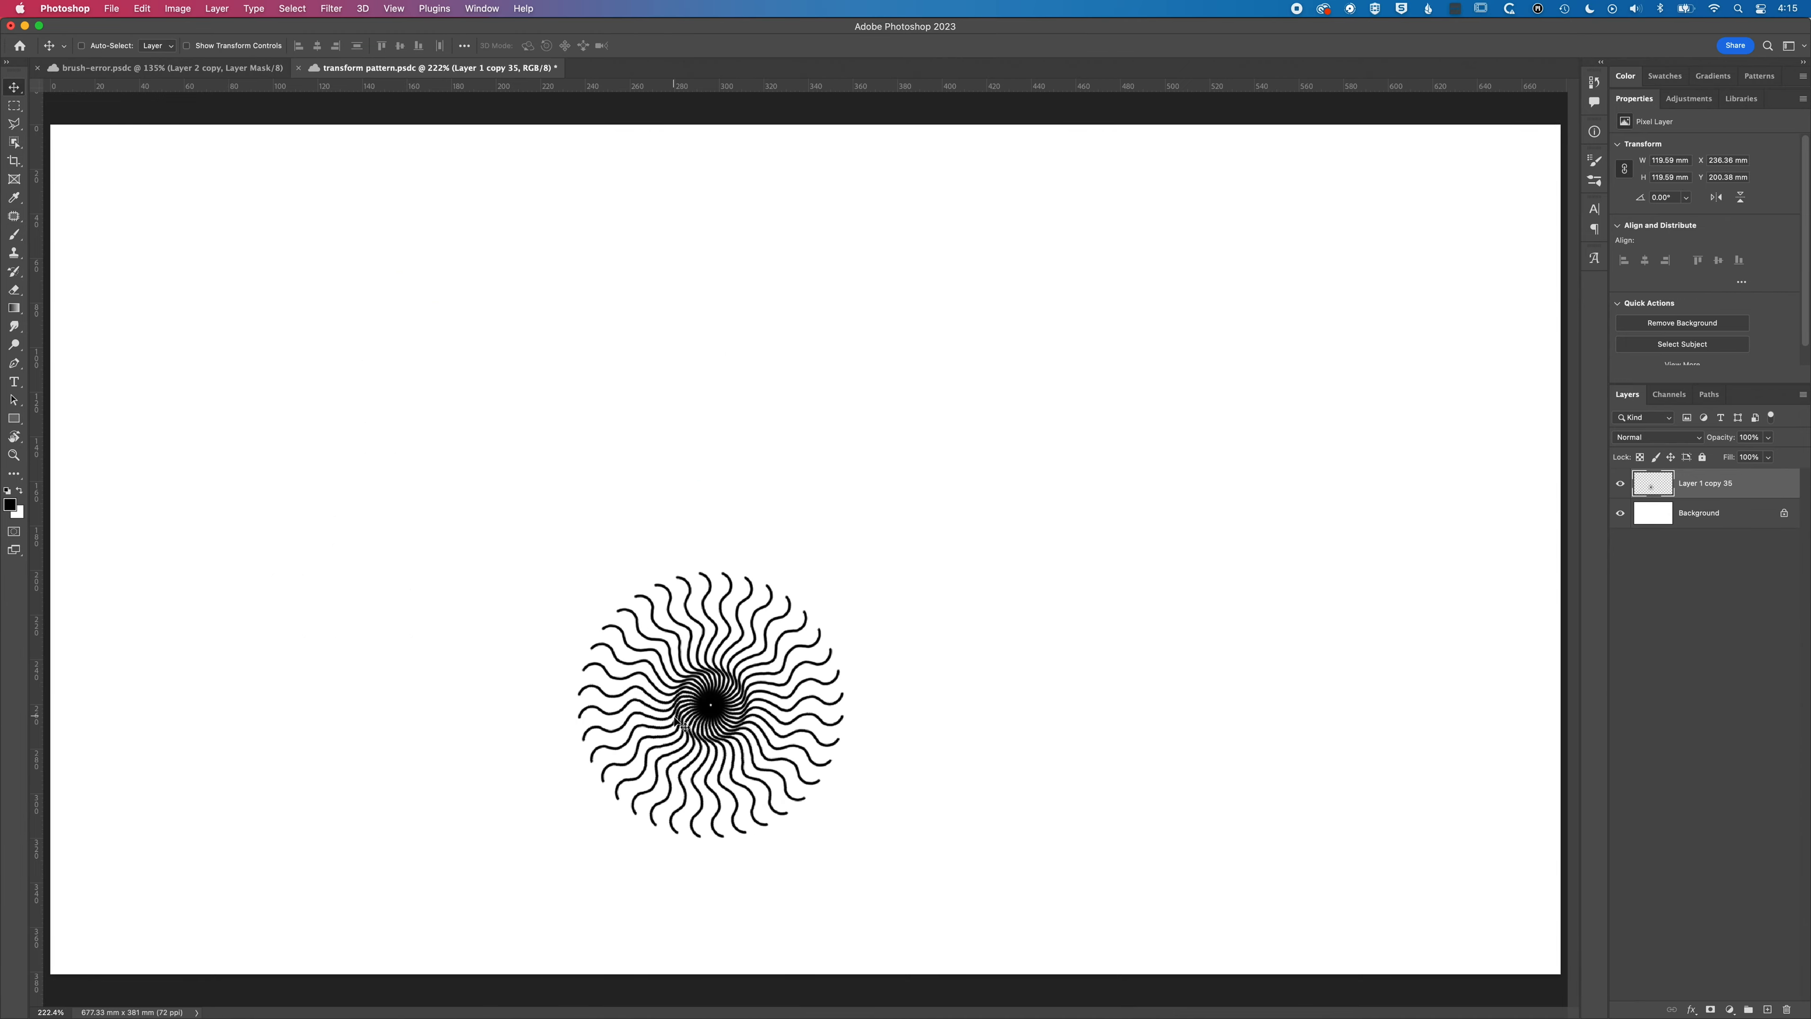
Step: Reposition the sunburst in the left half of the canvas at mid-height and scale it down to about 59 mm wide
{"action": "left_click_drag", "start_coordinate": [686, 721], "coordinate": [431, 587]}
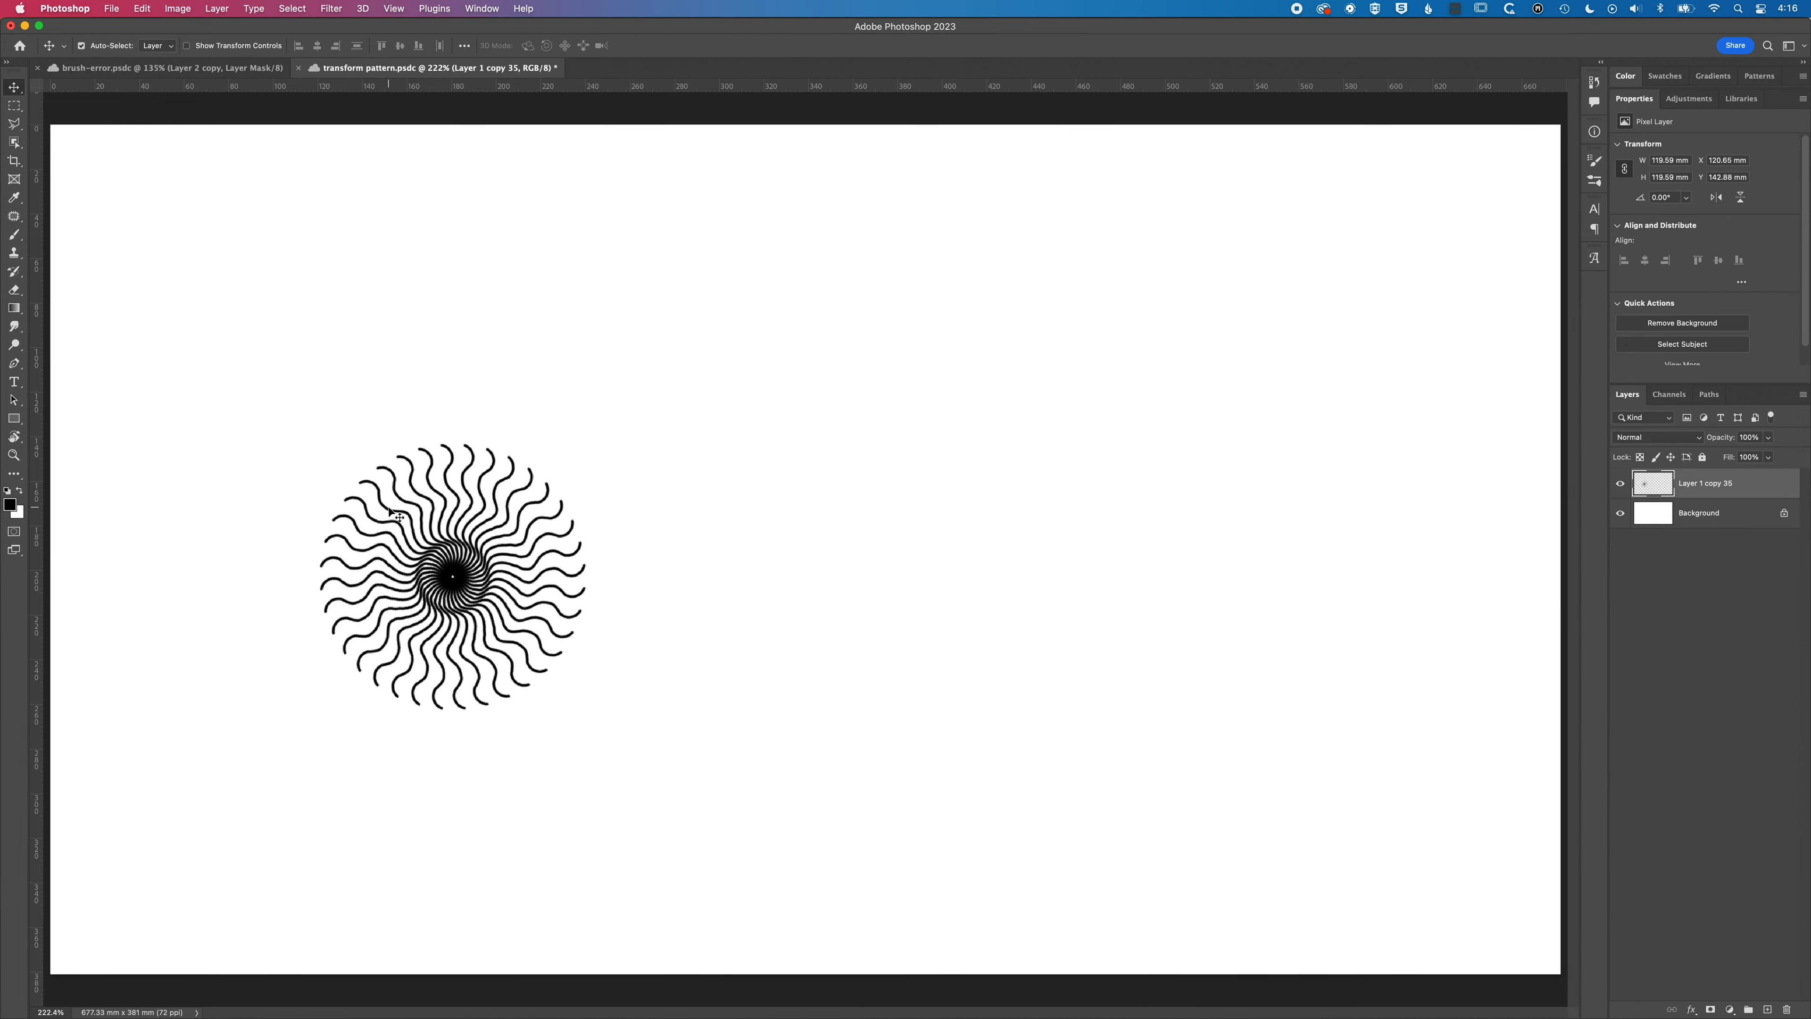
{"action": "key", "text": "super+t"}
{"action": "left_click_drag", "start_coordinate": [314, 438], "coordinate": [451, 575]}
{"action": "left_click_drag", "start_coordinate": [507, 674], "coordinate": [476, 552]}
{"action": "key", "text": "Return"}
Step: Place the sunburst's transform reference point near the canvas centre and rotate the sunburst about 36° clockwise around it
{"action": "key", "text": "super+t"}
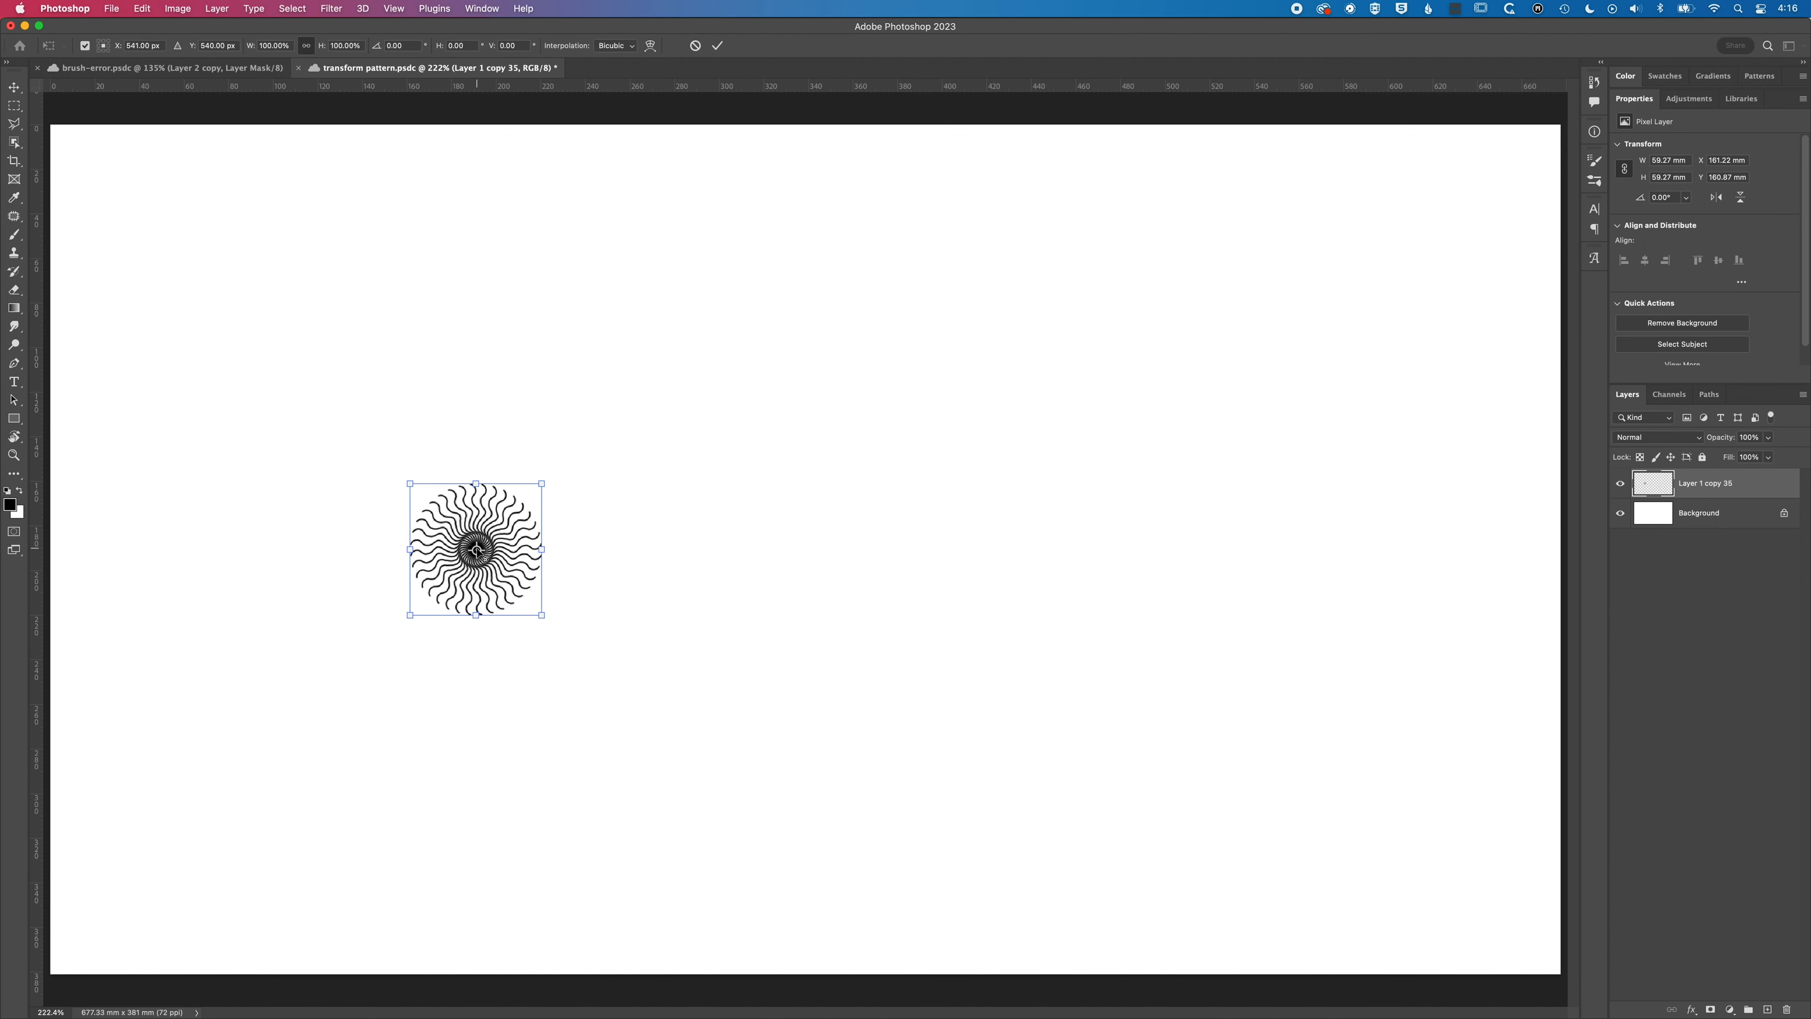
{"action": "left_click_drag", "start_coordinate": [476, 550], "coordinate": [752, 547]}
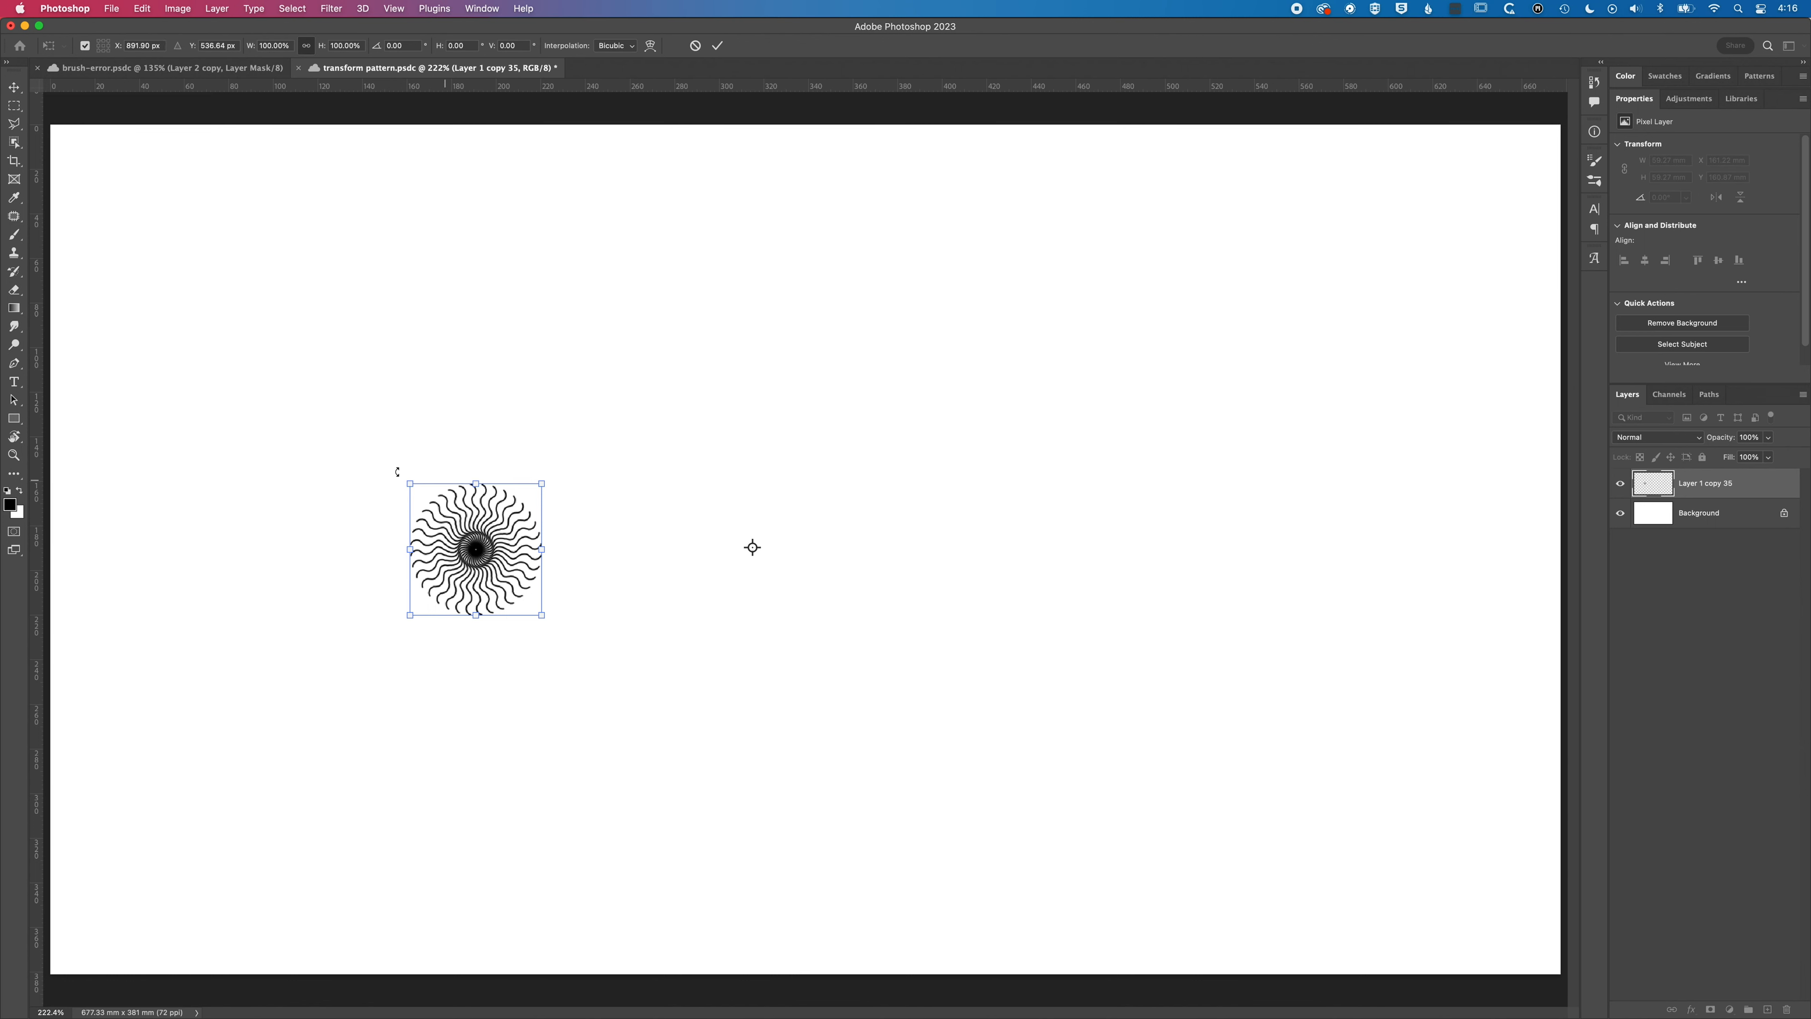
{"action": "left_click_drag", "start_coordinate": [396, 470], "coordinate": [537, 307]}
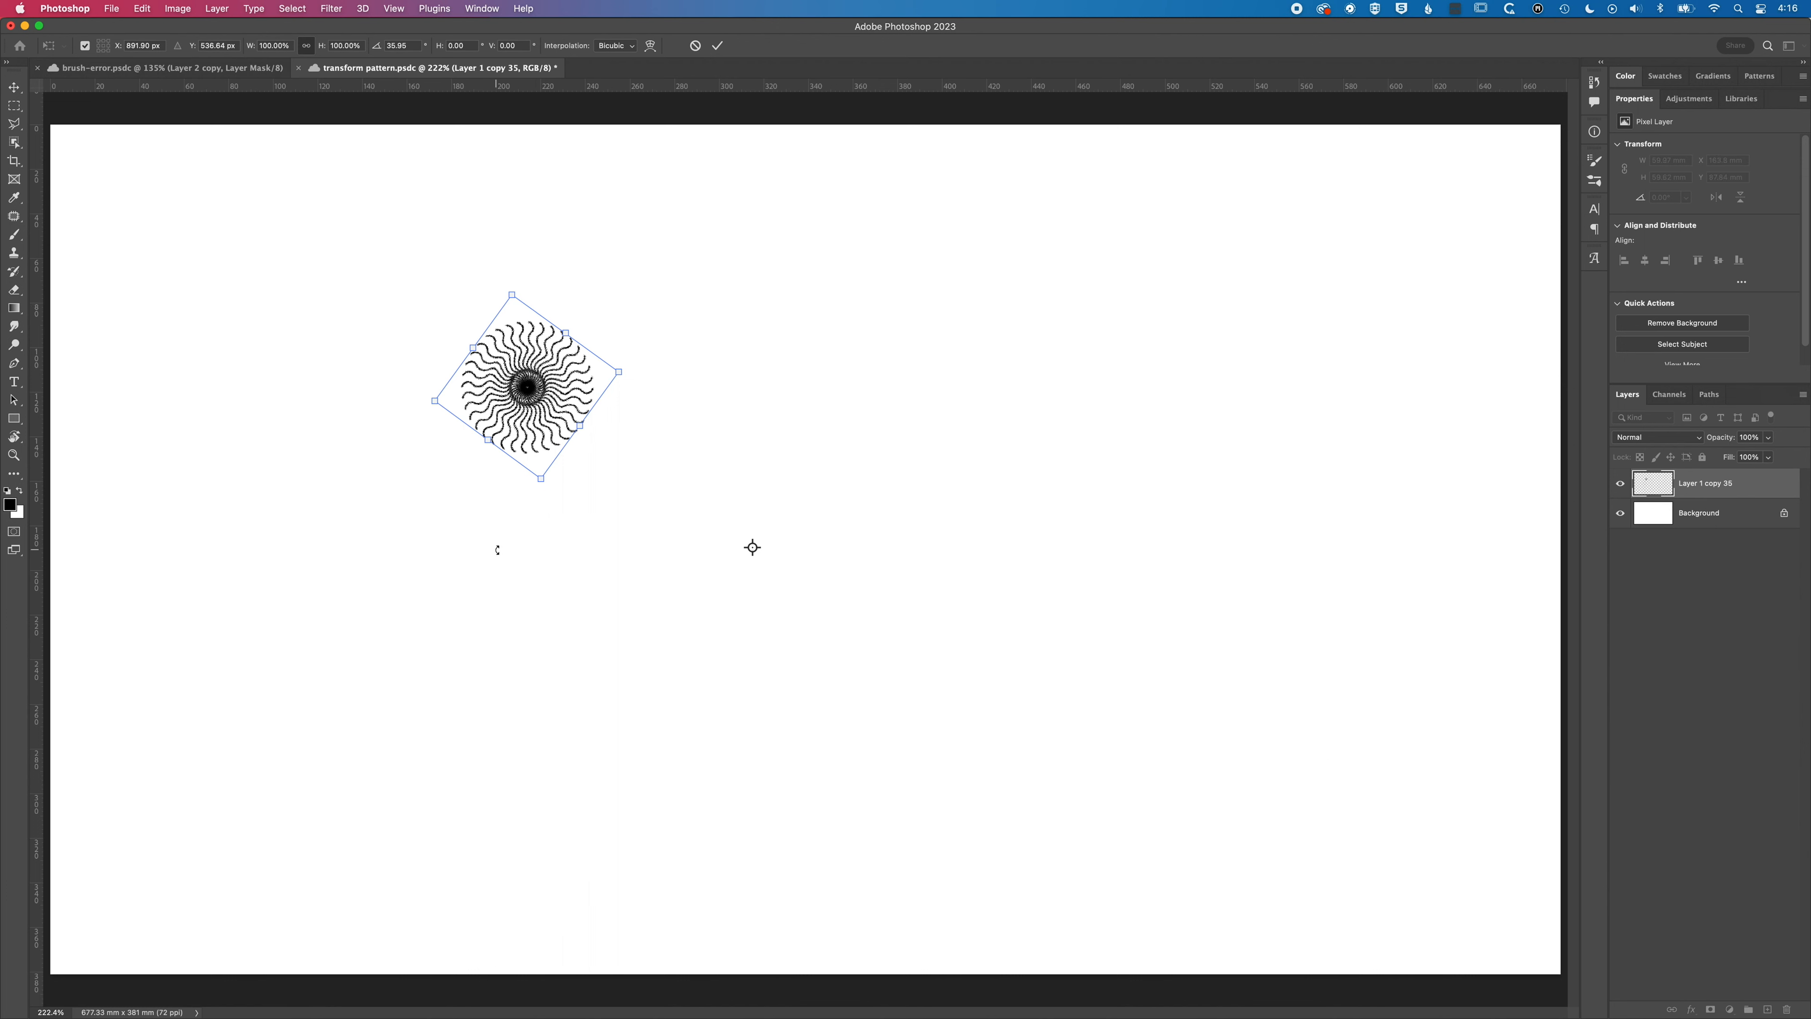
{"action": "key", "text": "Return"}
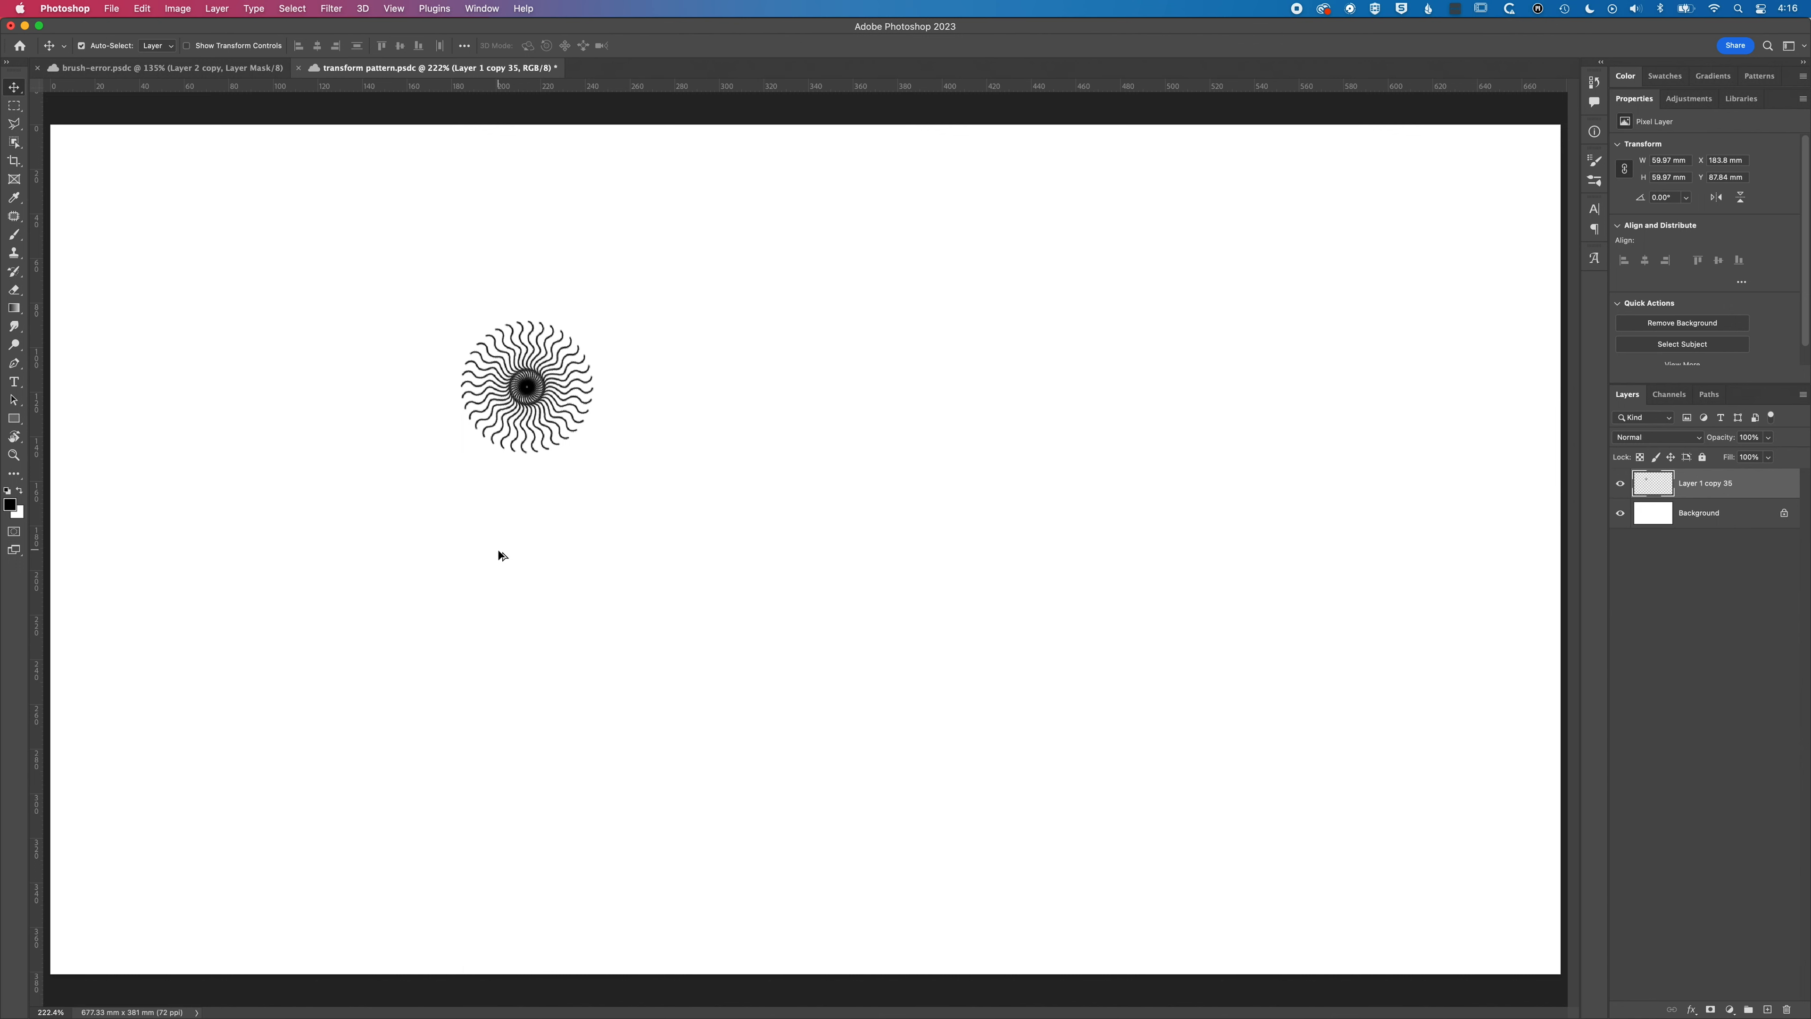
Step: Repeat the rotation on duplicated layers until ten evenly spaced sunbursts form a complete ring
{"action": "key", "text": "super+alt+shift+t"}
{"action": "key", "text": "super+alt+shift+t"}
{"action": "key", "text": "super+alt+shift+t"}
{"action": "key", "text": "super+alt+shift+t"}
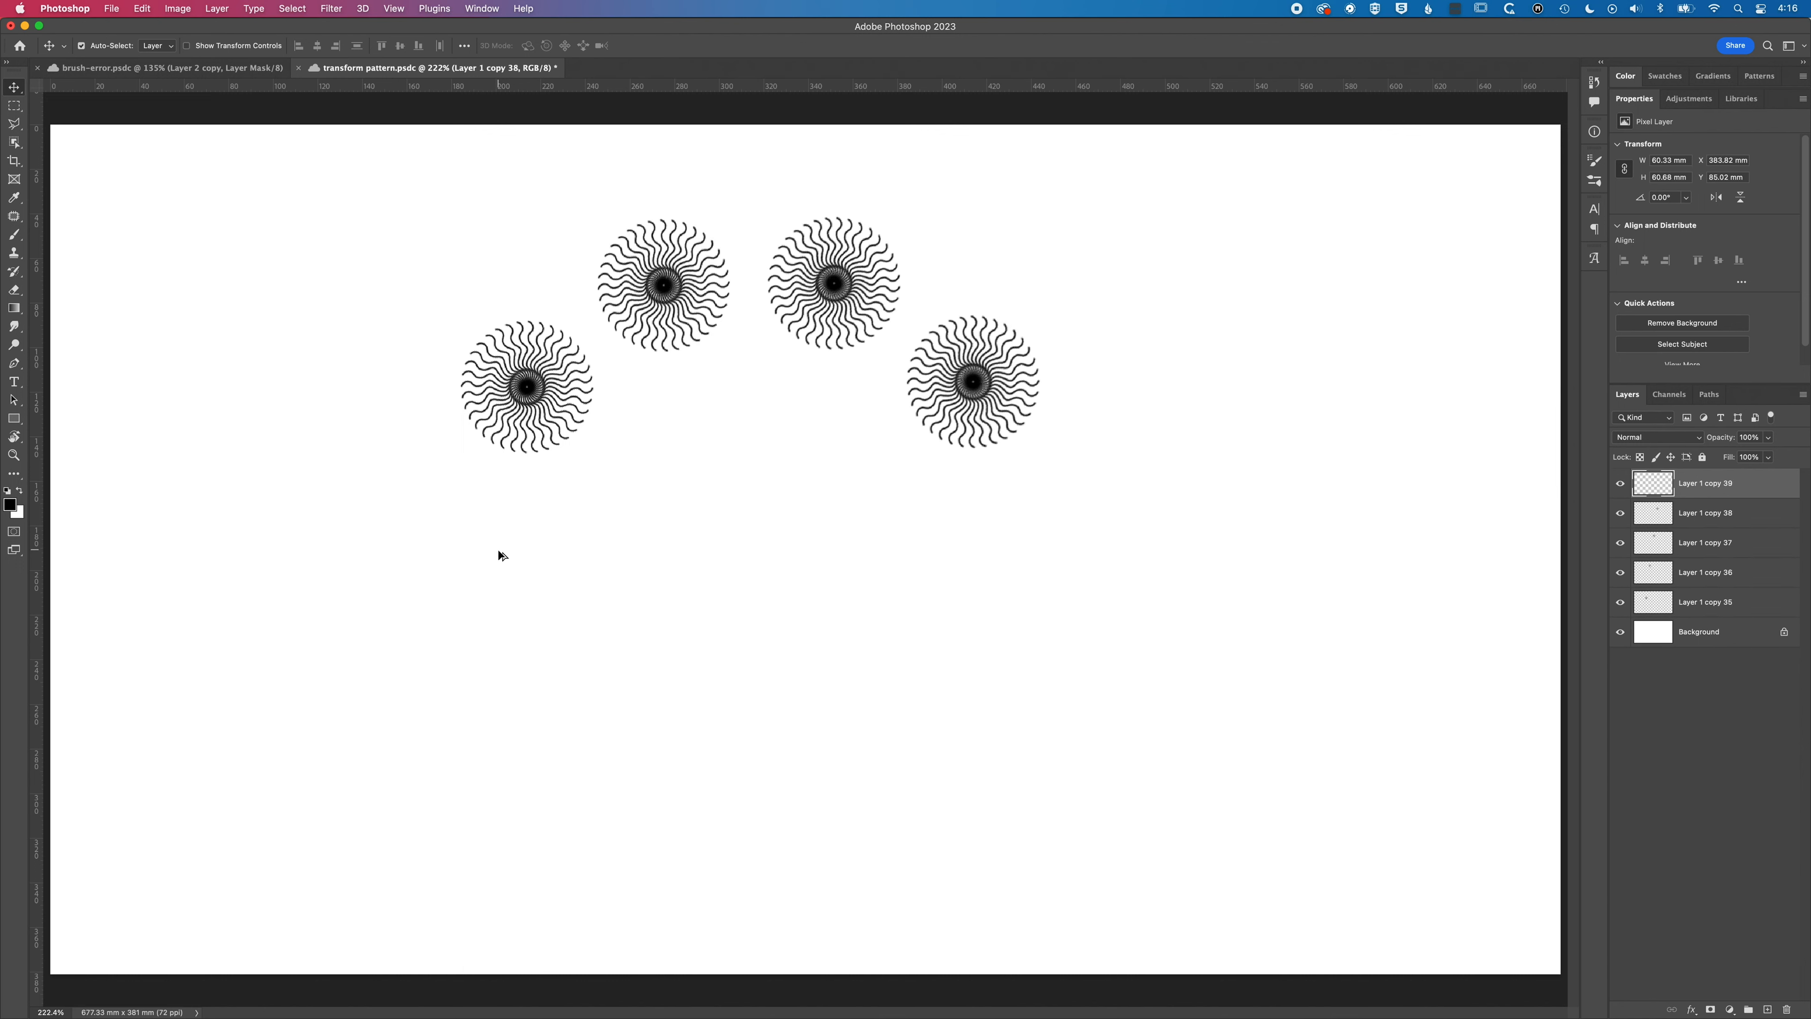
{"action": "key", "text": "super+alt+shift+t"}
{"action": "key", "text": "super+alt+shift+t"}
{"action": "key", "text": "super+alt+shift+t"}
{"action": "key", "text": "super+alt+shift+t"}
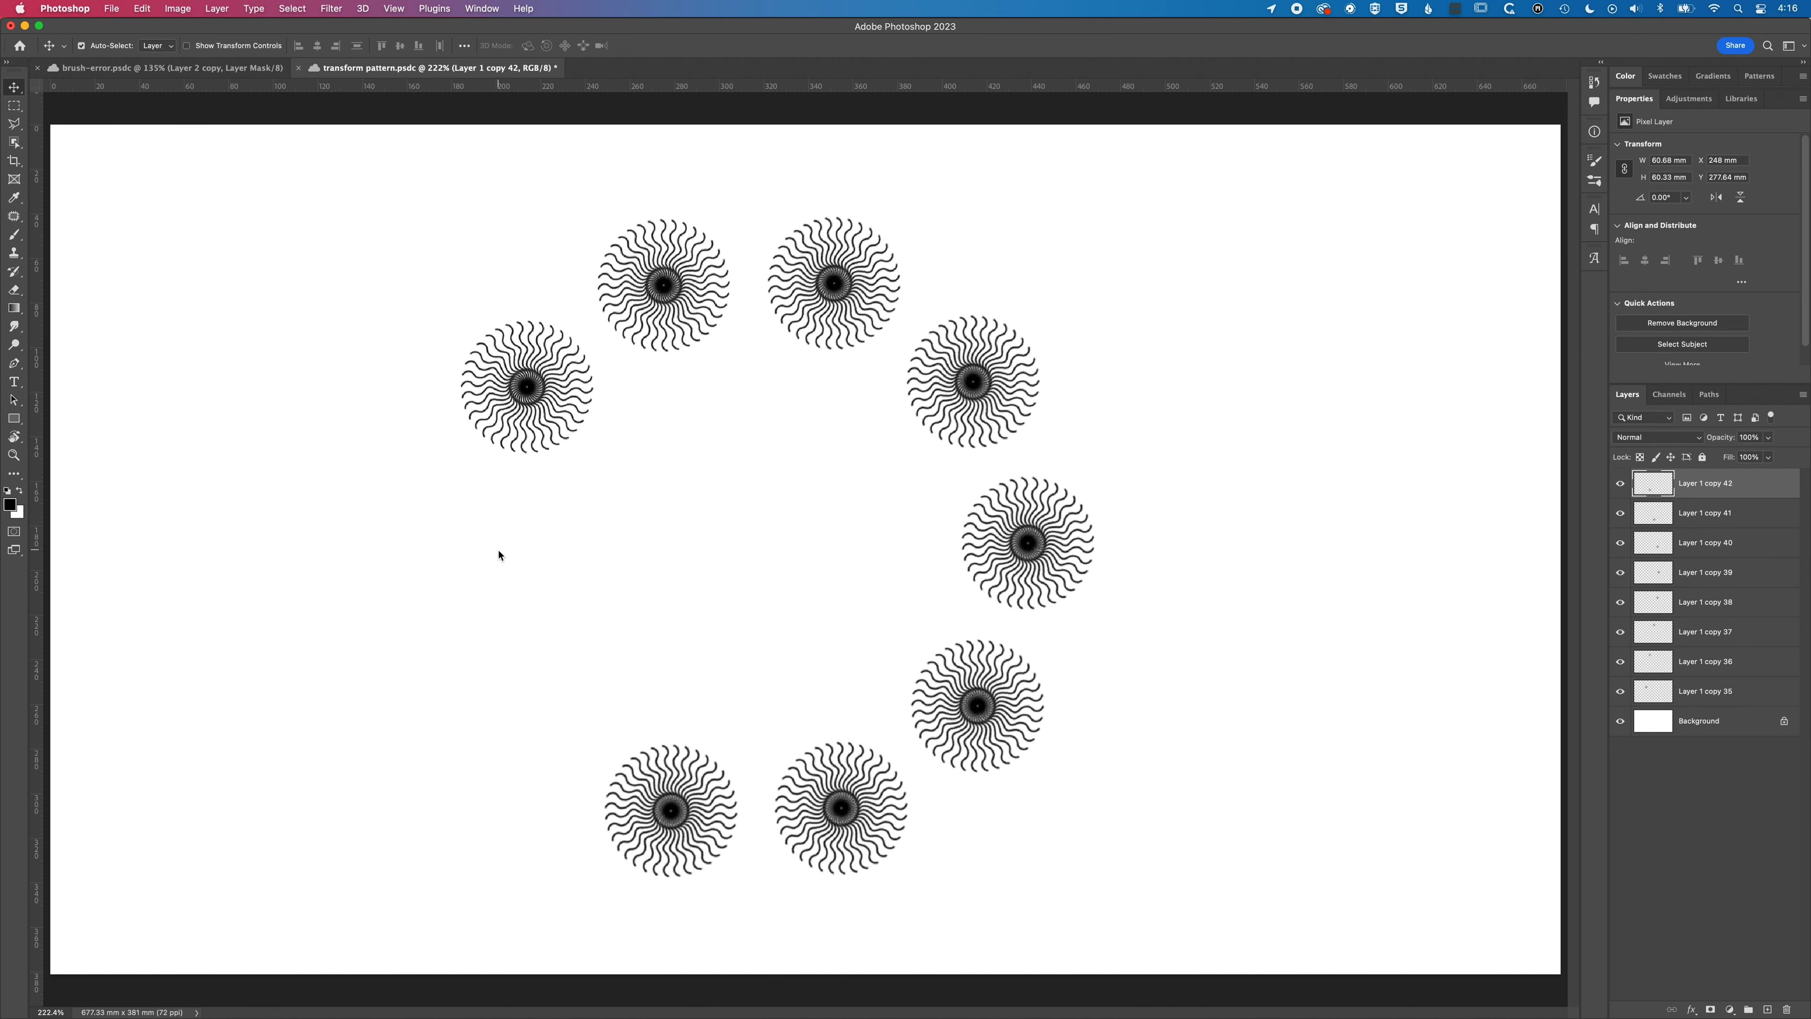
{"action": "key", "text": "super+alt+shift+t"}
{"action": "key", "text": "super+alt+shift+t"}
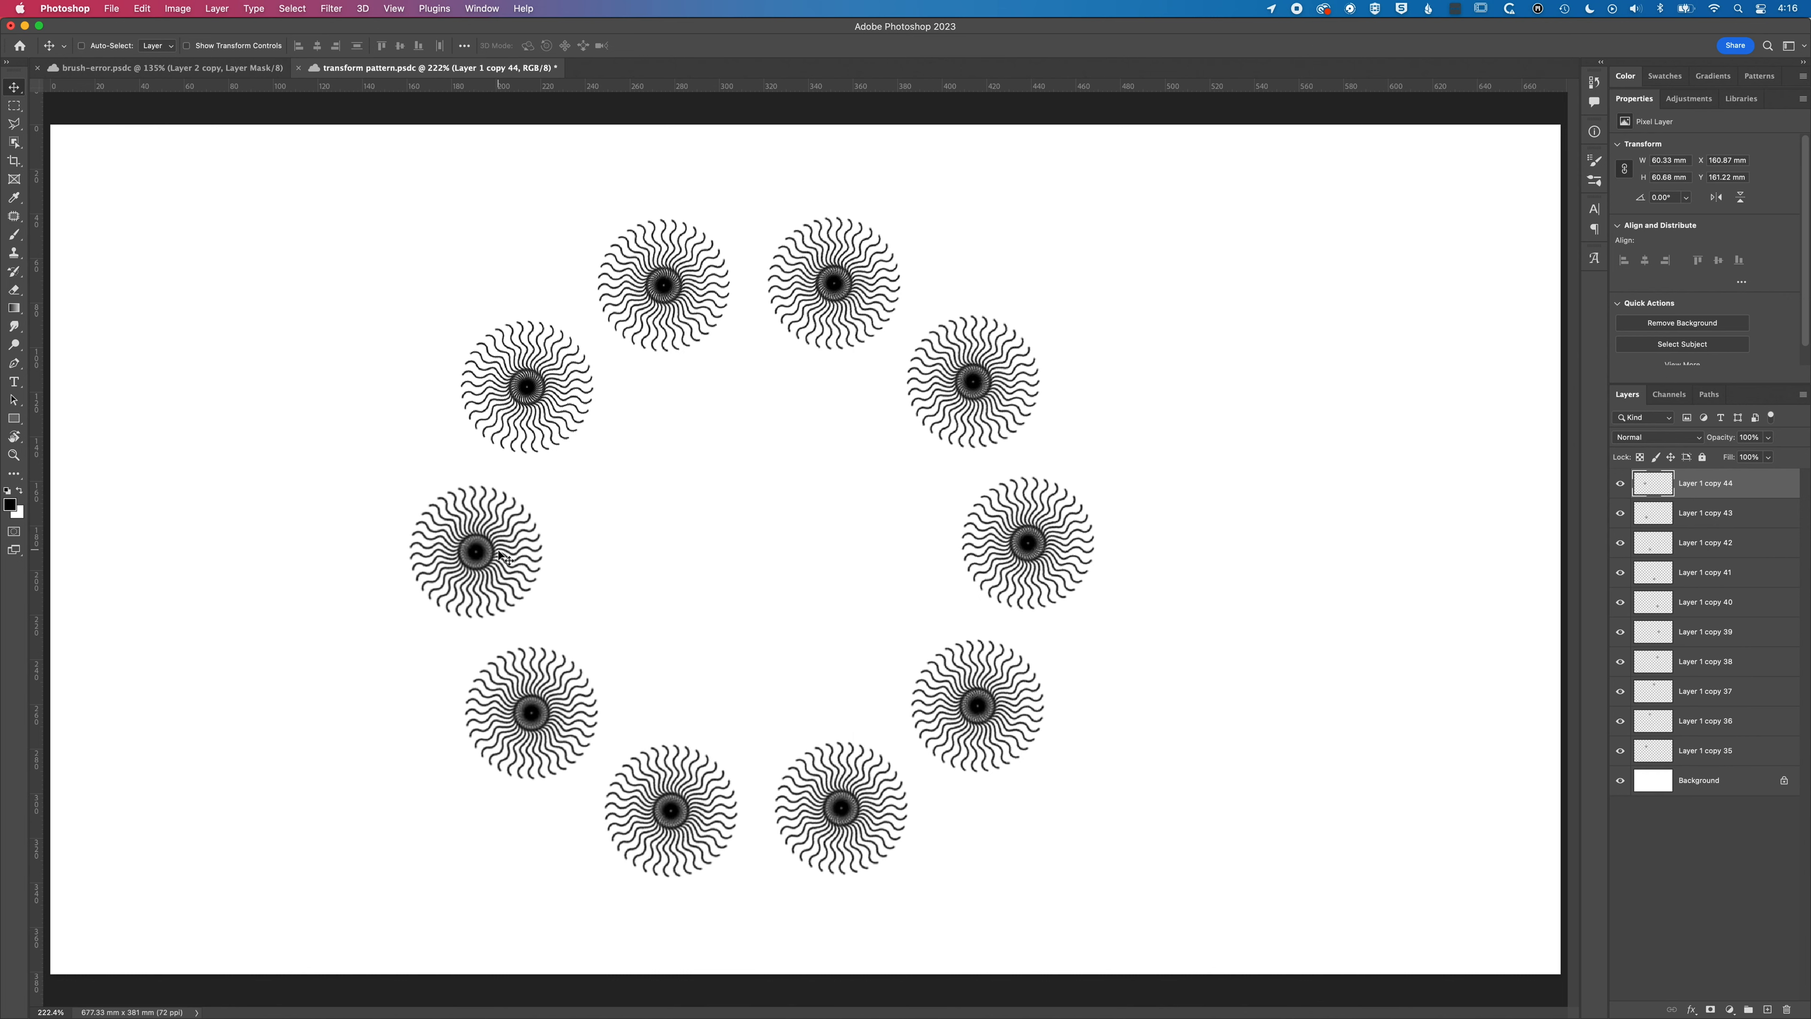
Step: Undo the ring duplicates and the rotation, back to the single unrotated sunburst in the left half of the canvas at mid-height
{"action": "key", "text": "super+z"}
{"action": "key", "text": "super+z"}
{"action": "key", "text": "super+z"}
{"action": "key", "text": "super+z"}
{"action": "key", "text": "super+z"}
{"action": "key", "text": "super+z"}
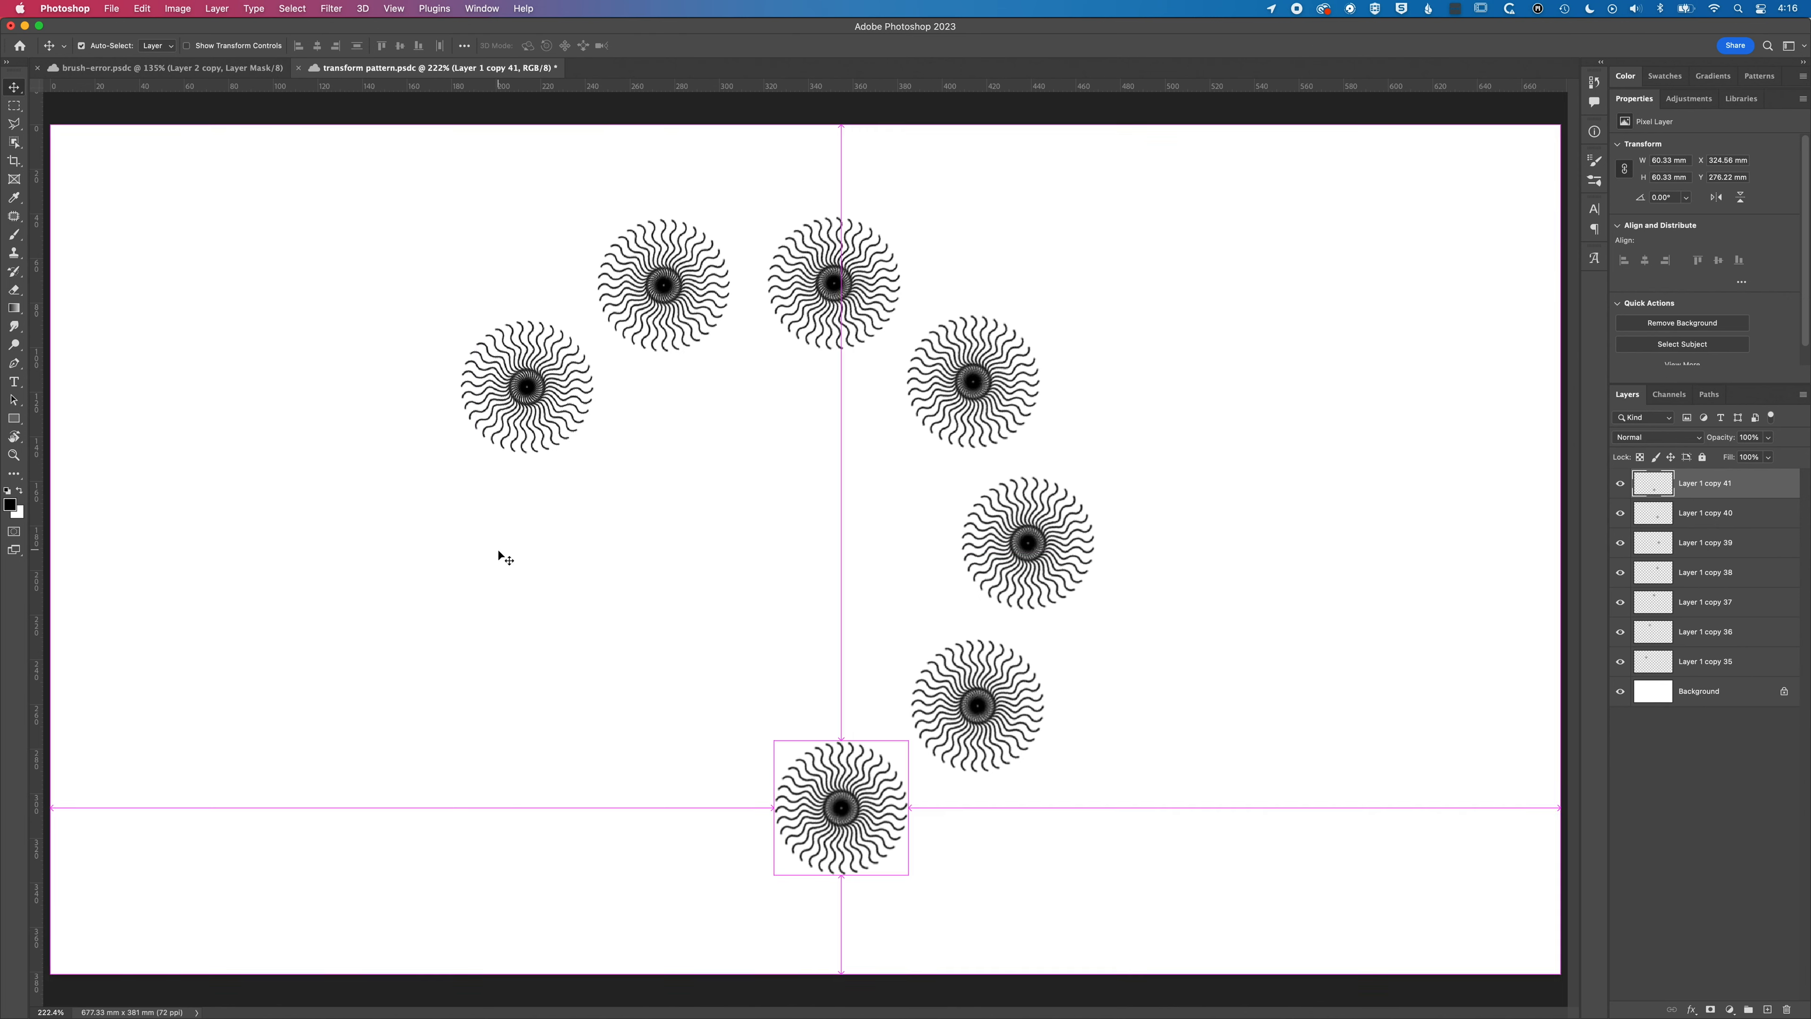
{"action": "key", "text": "super+z"}
{"action": "key", "text": "super+z"}
{"action": "key", "text": "super+z"}
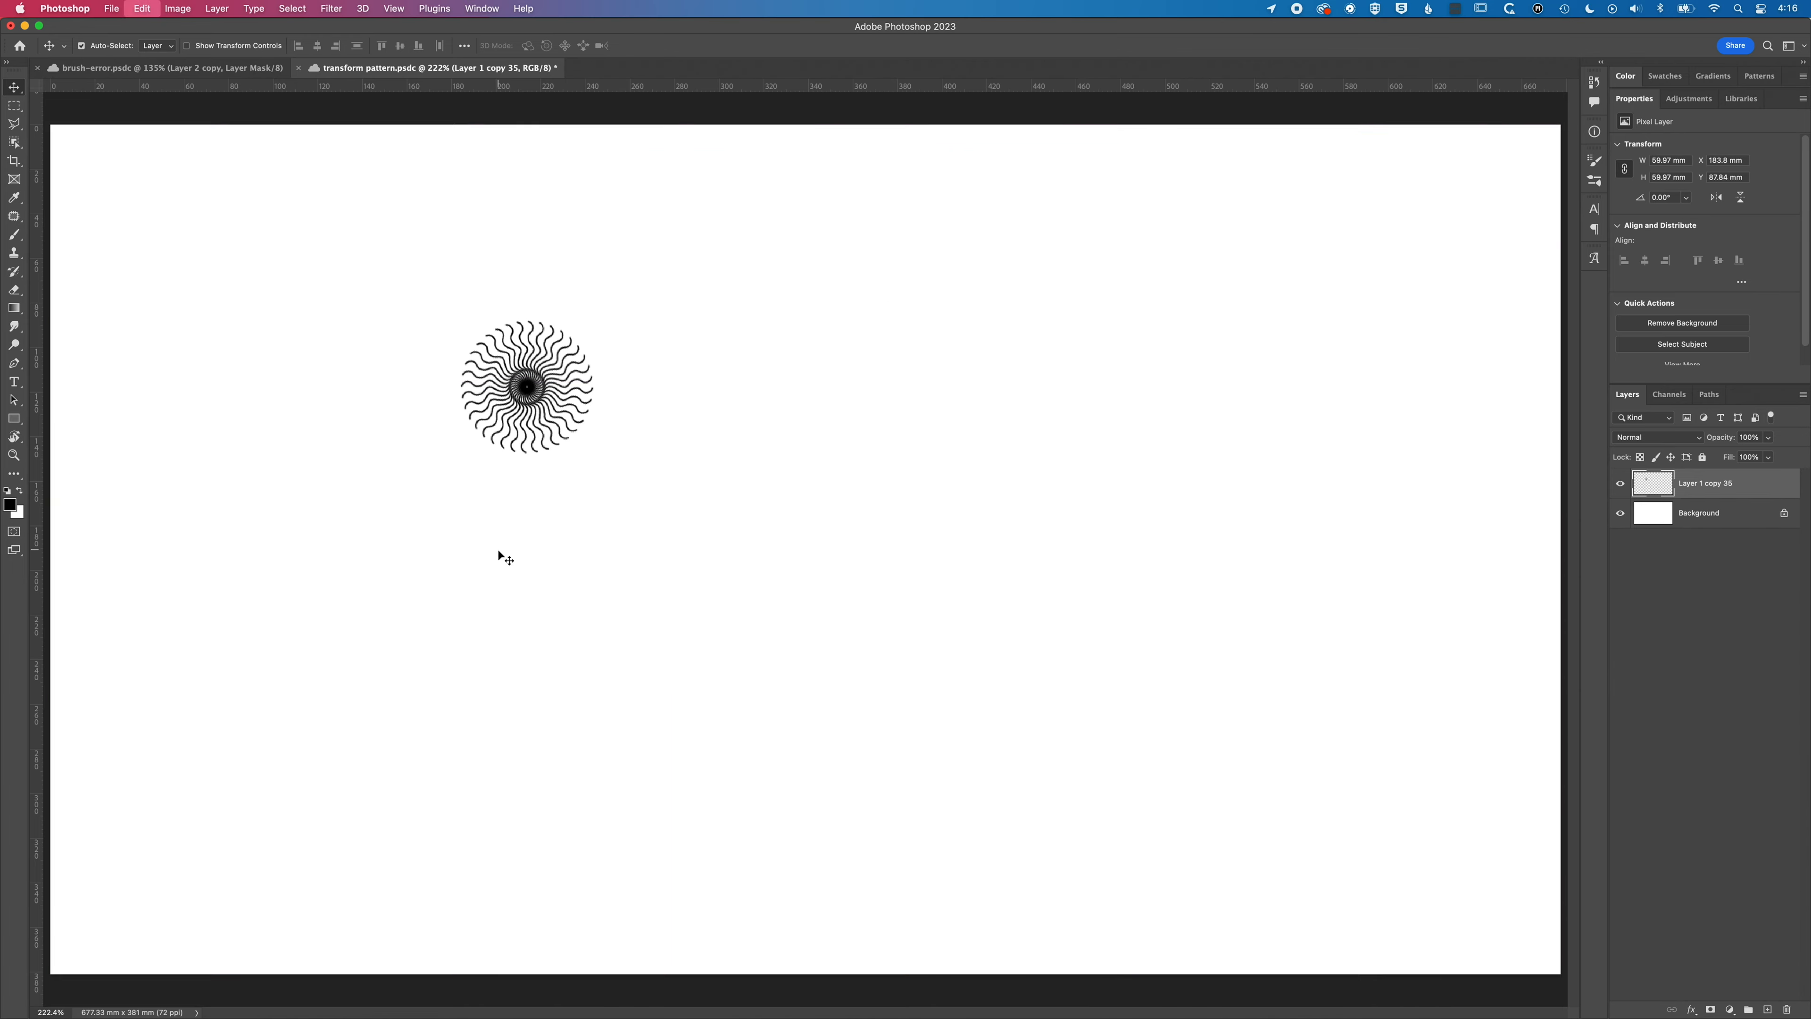
{"action": "key", "text": "super"}
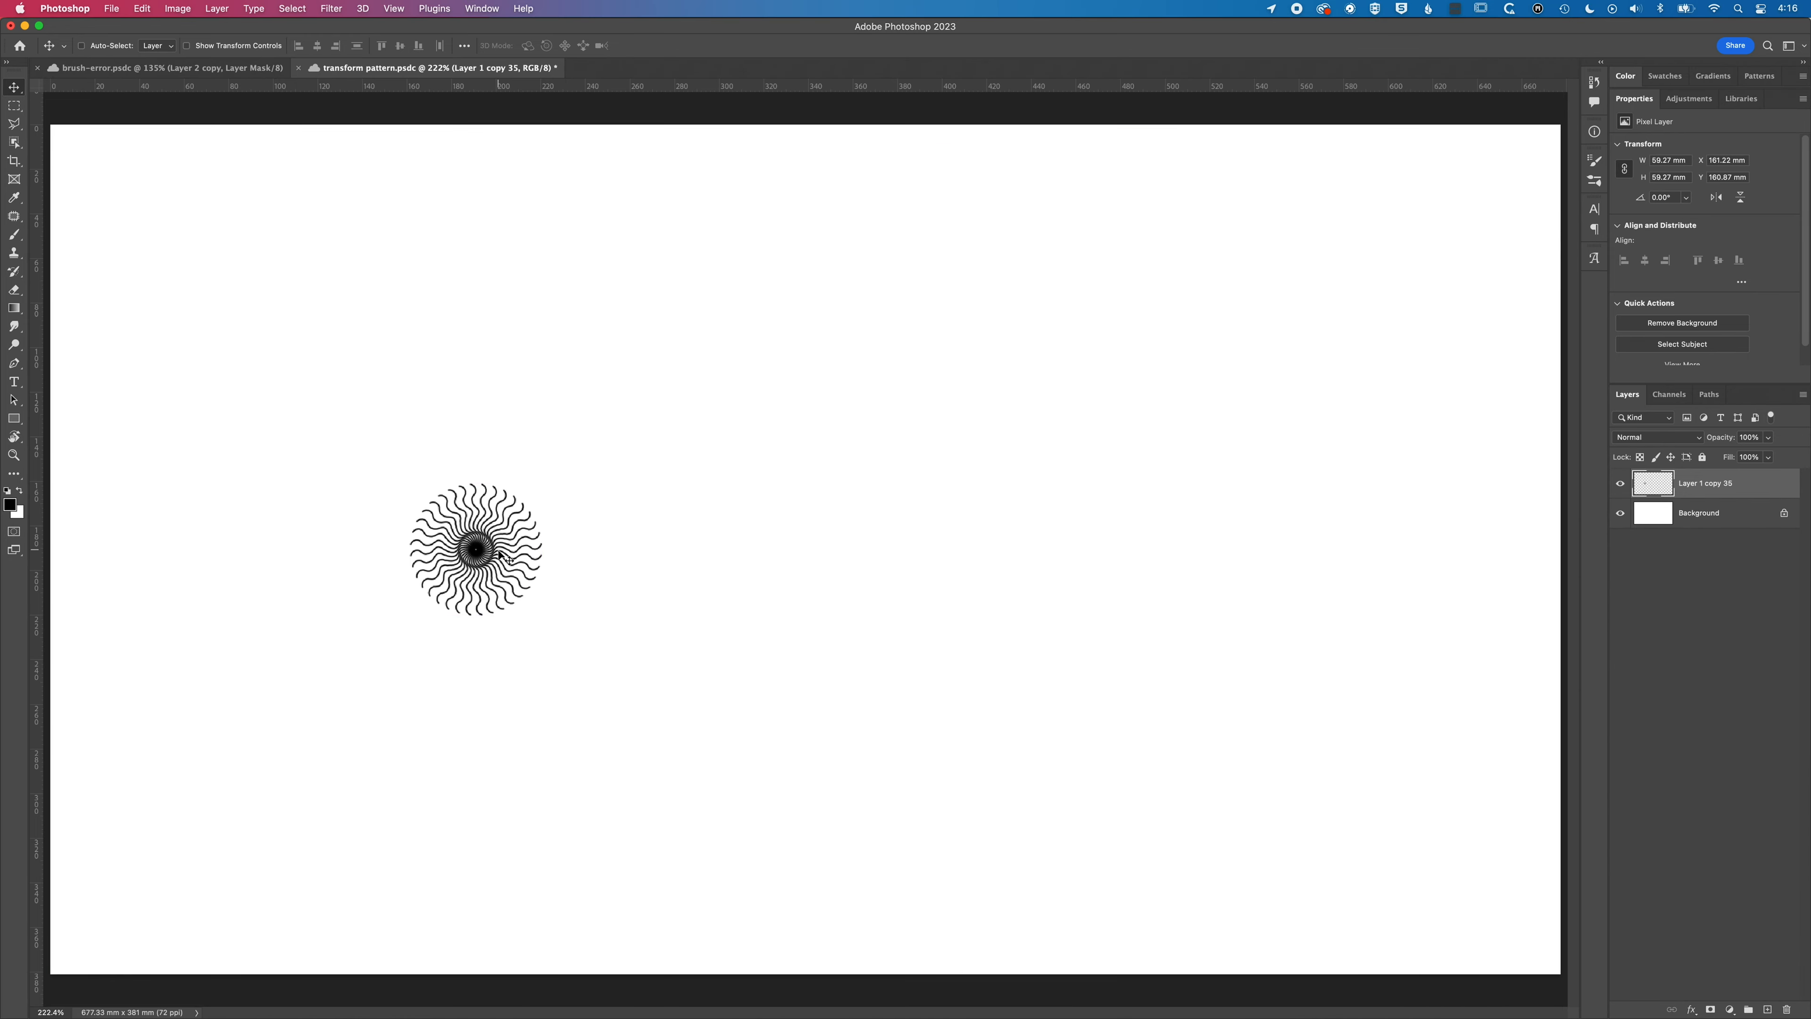
Step: Place the sunburst's transform reference point near the canvas centre, rotate the sunburst about 36° clockwise and scale it down to about 40 mm wide
{"action": "key", "text": "super+t"}
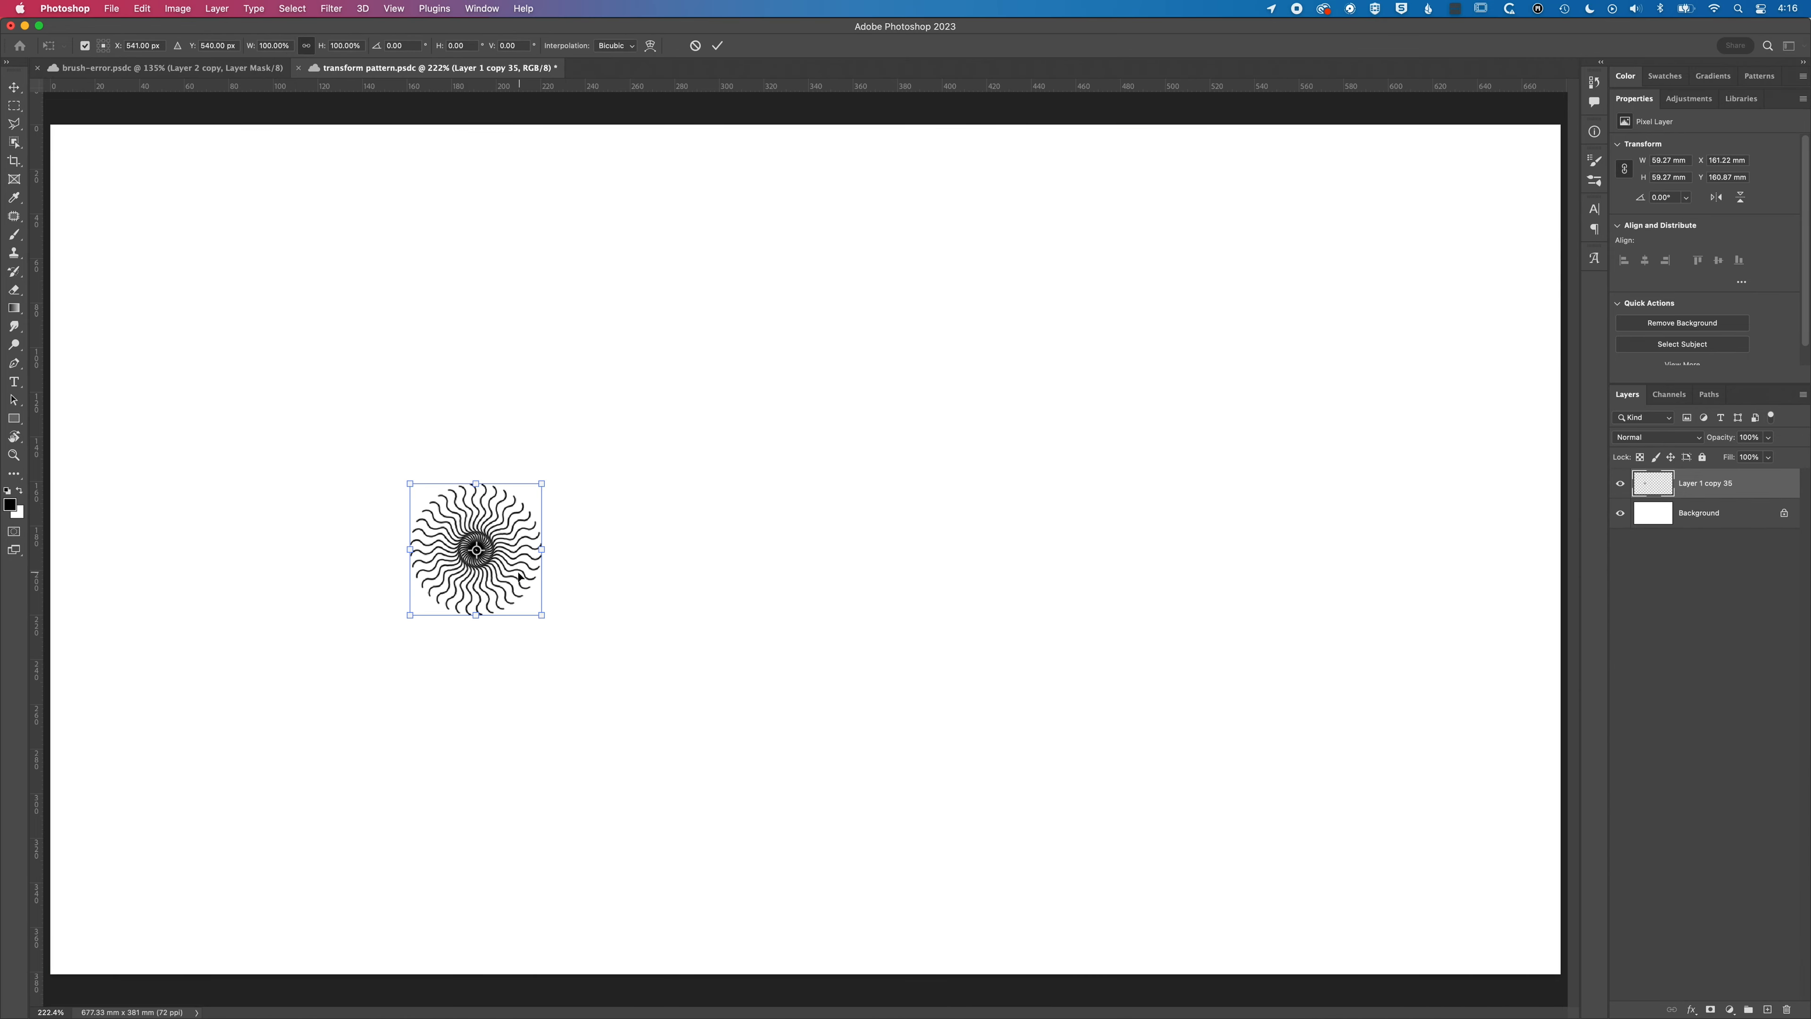
{"action": "left_click_drag", "start_coordinate": [476, 550], "coordinate": [794, 555]}
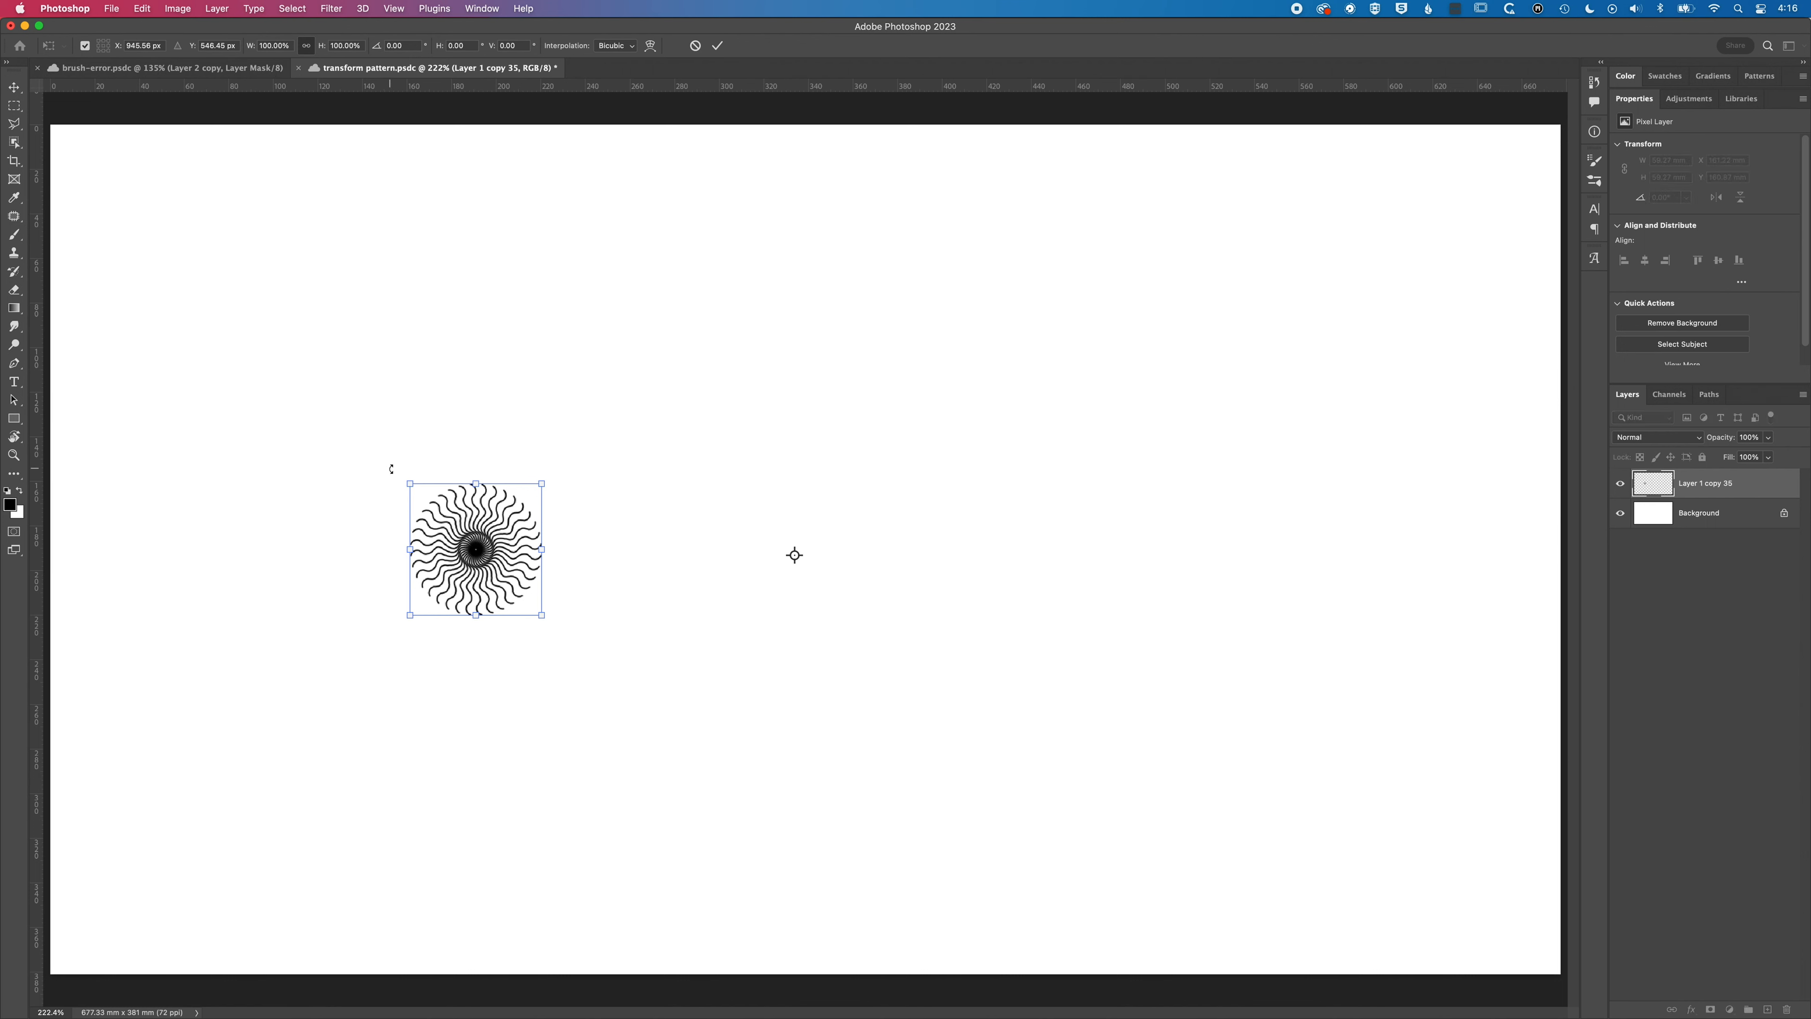
{"action": "left_click_drag", "start_coordinate": [391, 468], "coordinate": [547, 327]}
{"action": "key", "text": "Return"}
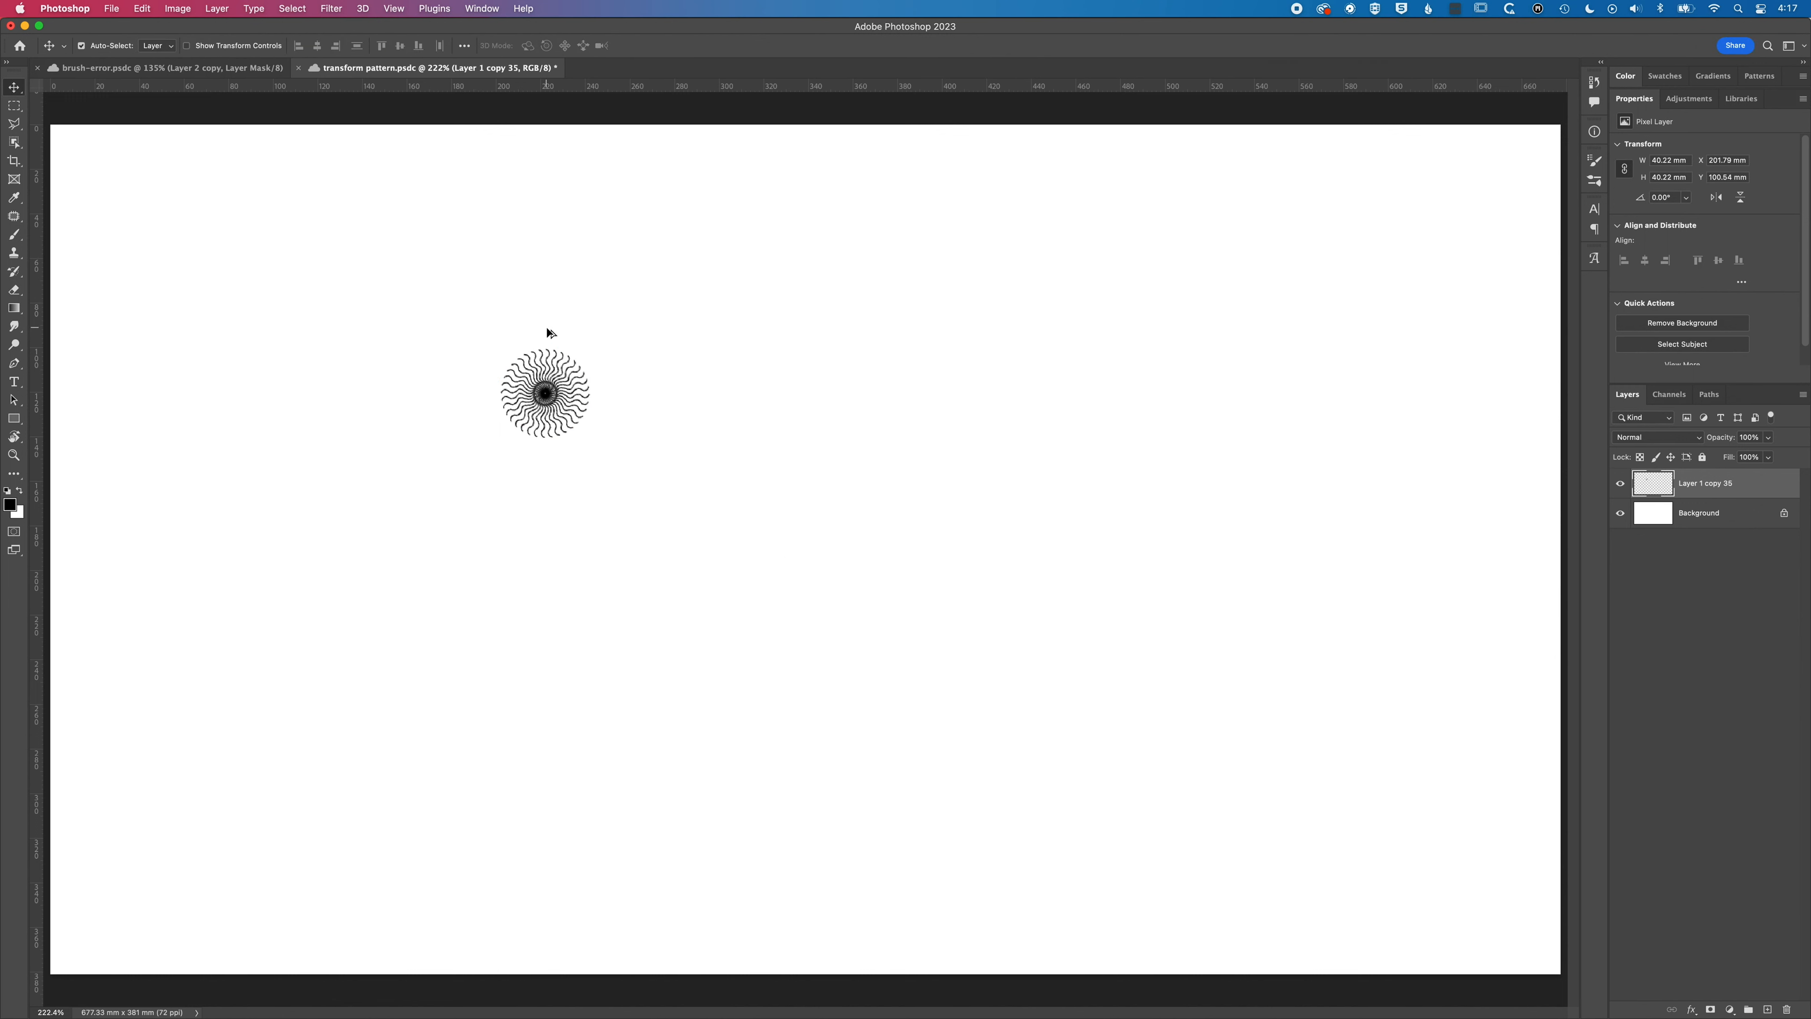
Step: Repeat the rotation and scaling on duplicated layers until fifteen progressively smaller sunbursts curl into a spiral
{"action": "key", "text": "super+alt+shift+t"}
{"action": "key", "text": "super+alt+shift+t"}
{"action": "key", "text": "super+alt+shift+t"}
{"action": "key", "text": "super+alt+shift+t"}
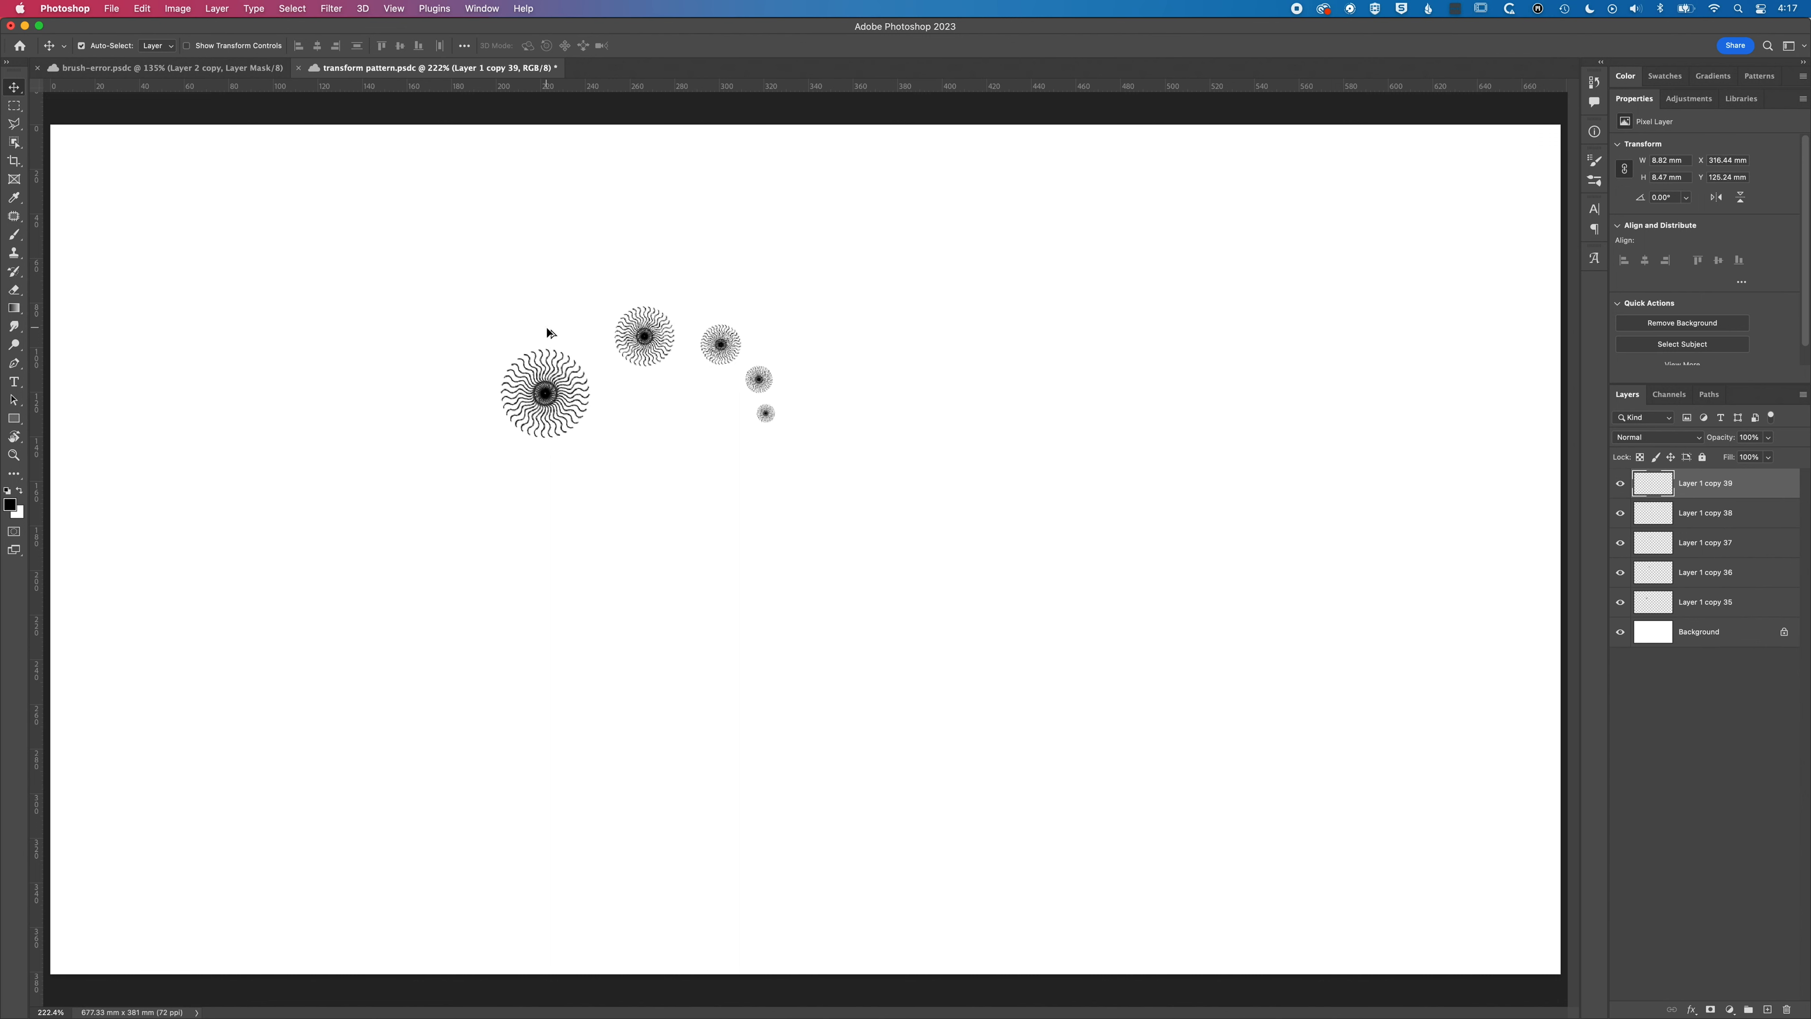
{"action": "key", "text": "super+alt+shift+t"}
{"action": "key", "text": "super+alt+shift+t"}
{"action": "key", "text": "super+alt+shift+t"}
{"action": "key", "text": "super+alt+shift+t"}
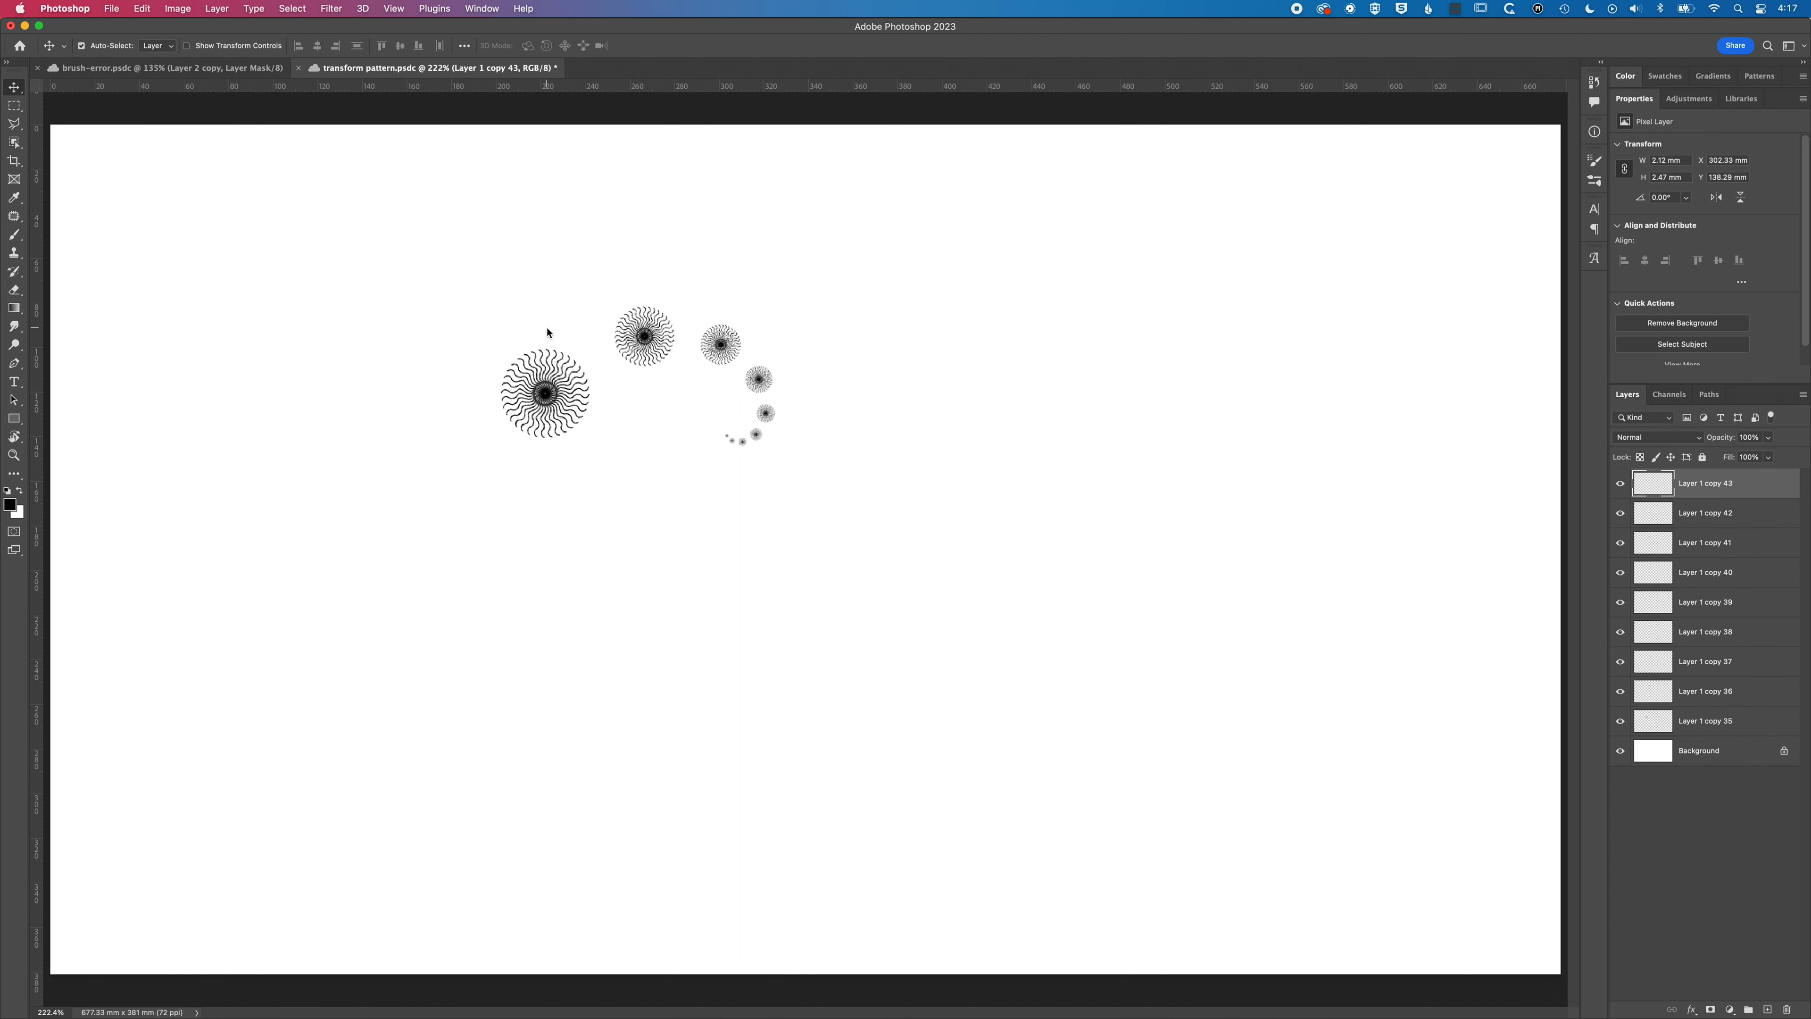
{"action": "key", "text": "super+alt+shift+t"}
{"action": "key", "text": "super+alt+shift+t"}
{"action": "key", "text": "super+alt+shift+t"}
{"action": "key", "text": "super+alt+shift+t"}
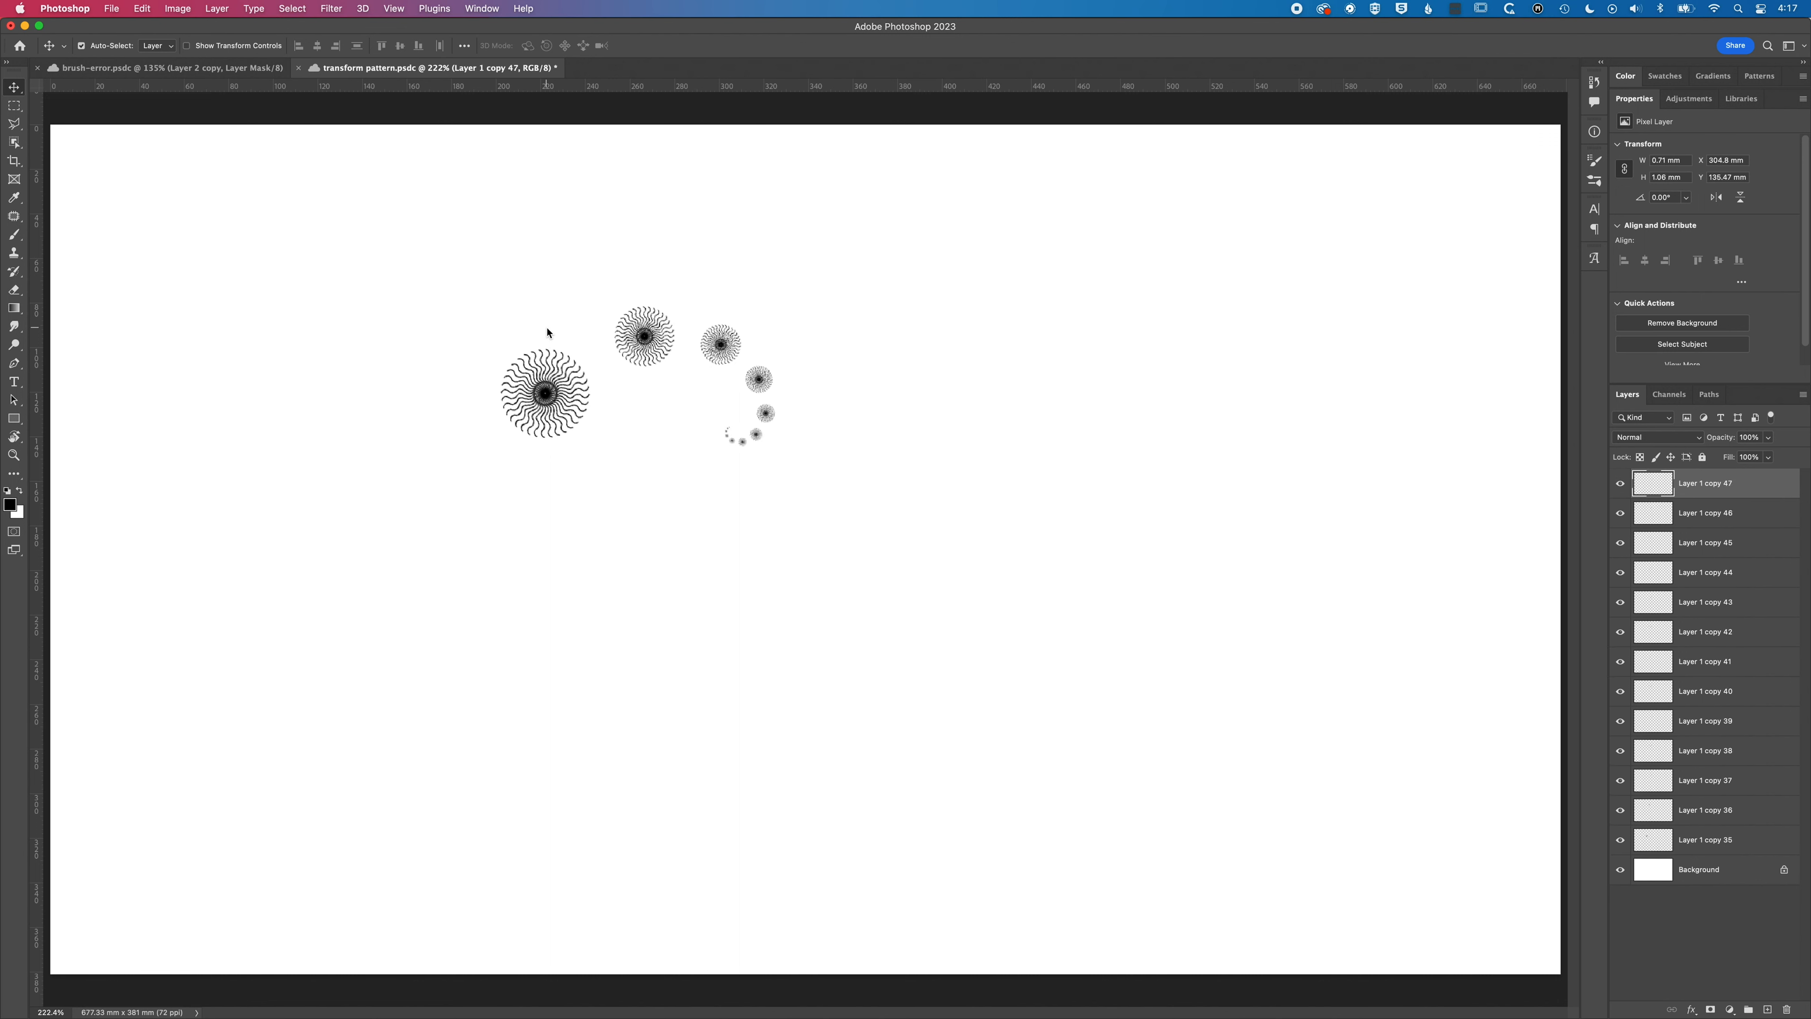
{"action": "key", "text": "super+alt+shift+t"}
{"action": "key", "text": "super+alt+shift+t"}
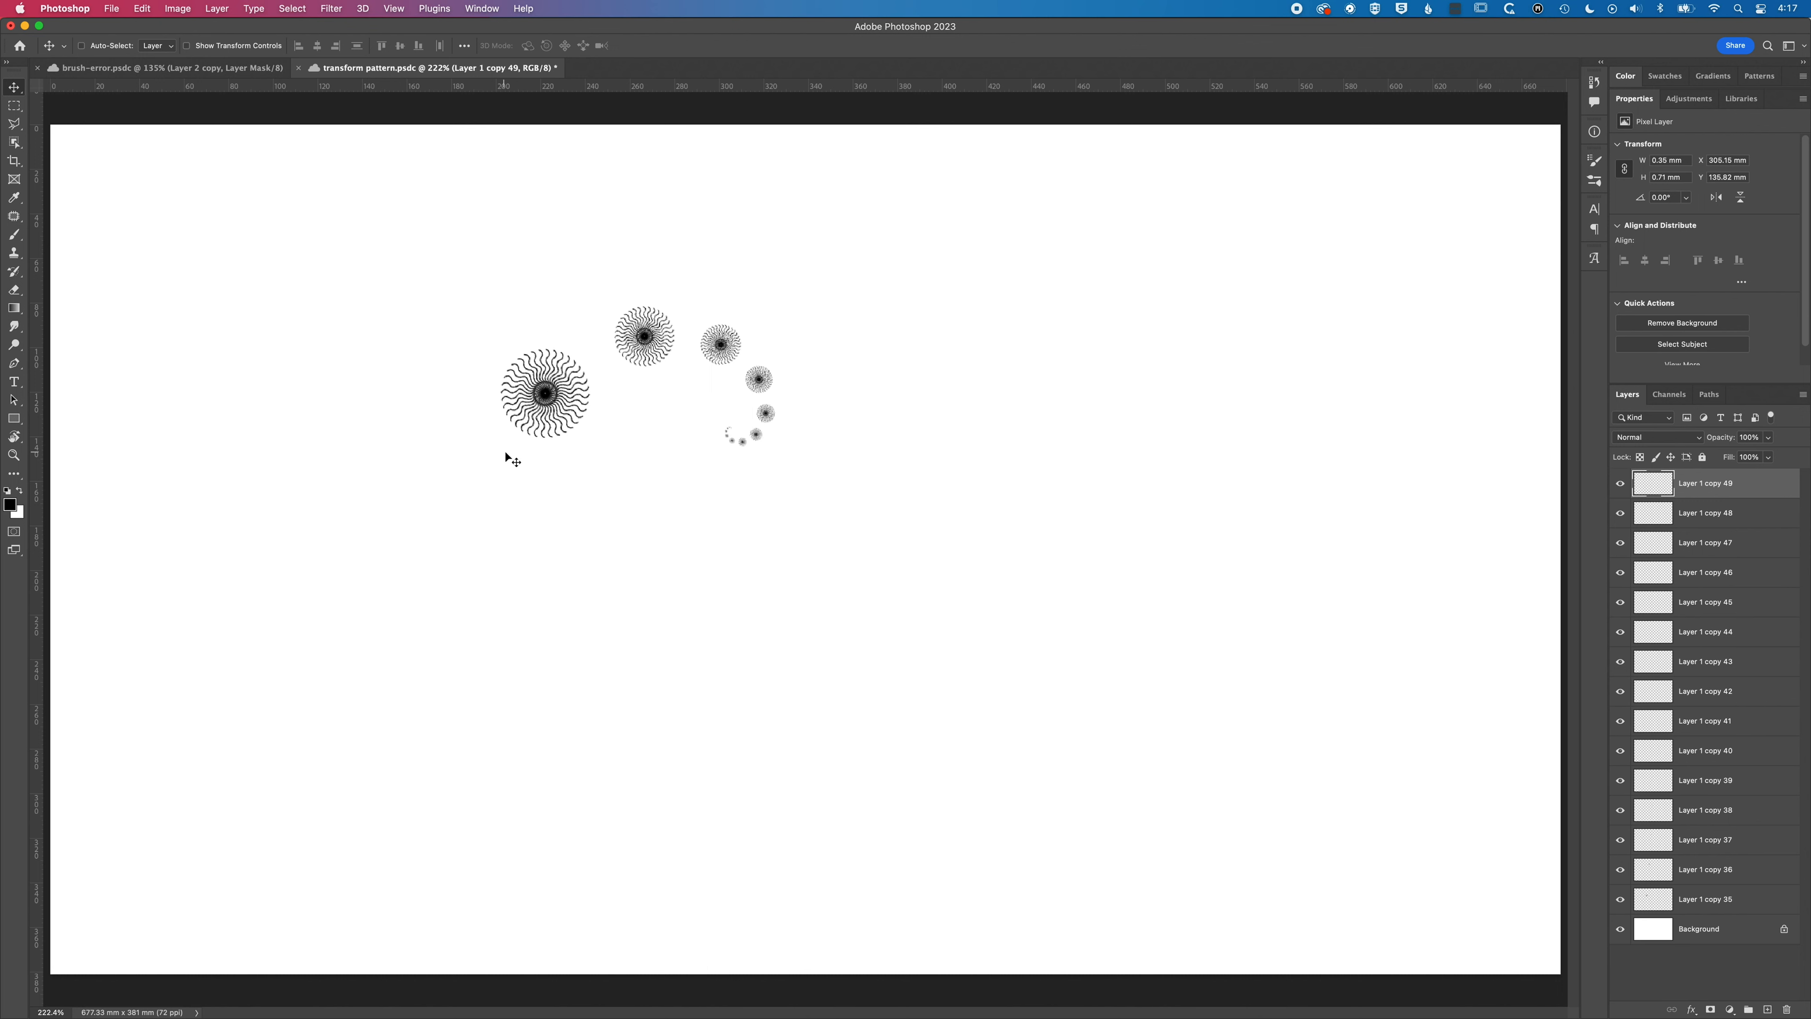
Step: Merge all the spiral's sunburst layers into one layer and move the spiral down and slightly left on the canvas
{"action": "left_click", "coordinate": [1719, 900], "text": "shift"}
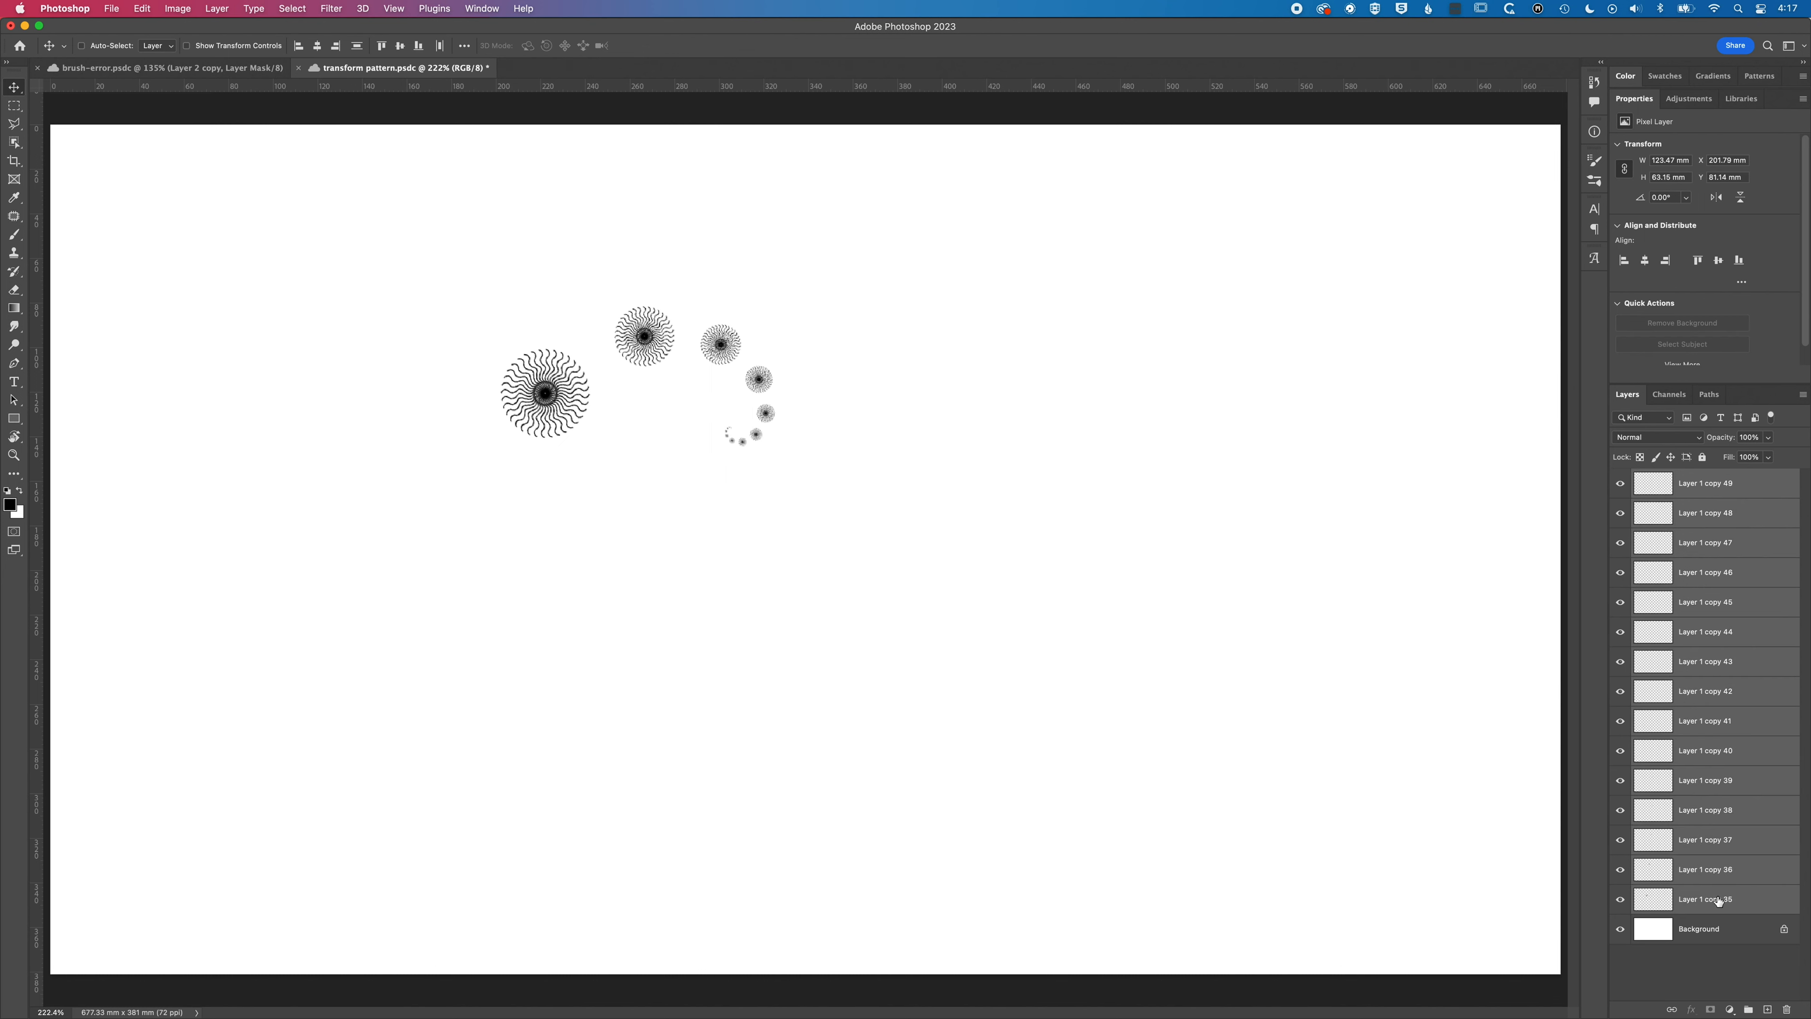
{"action": "key", "text": "super+e"}
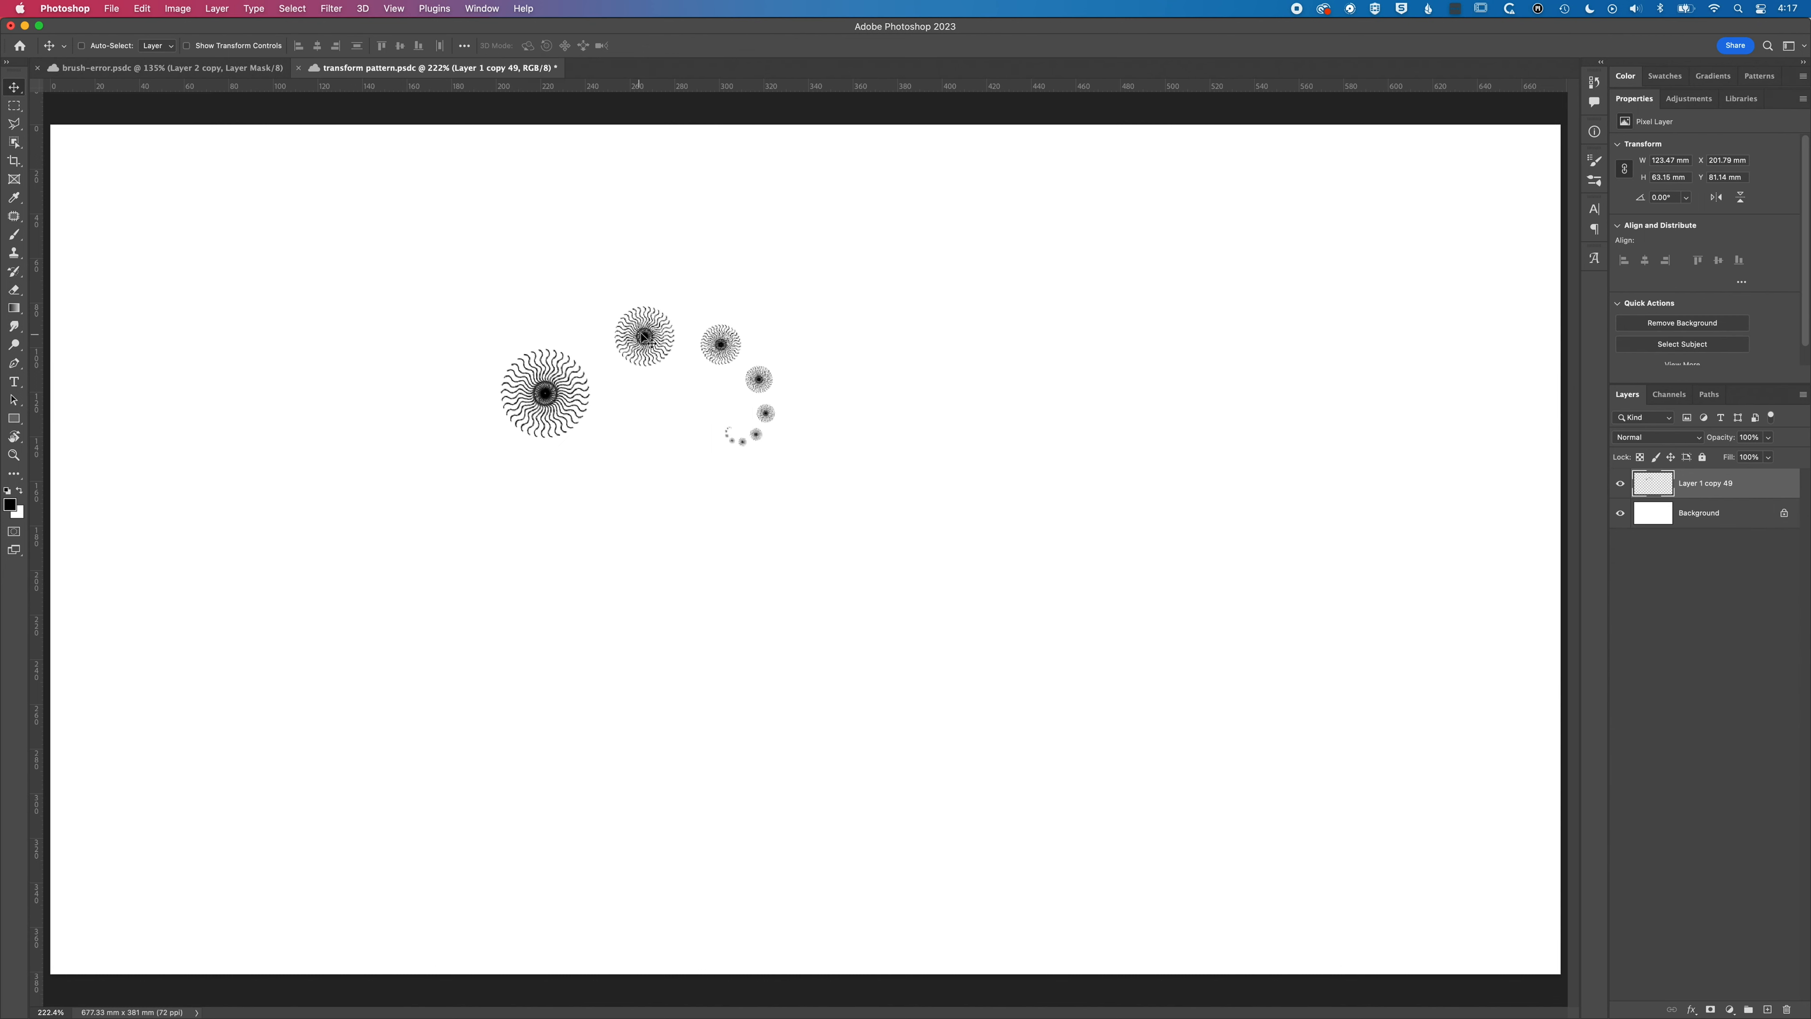
{"action": "left_click_drag", "start_coordinate": [671, 294], "coordinate": [662, 580]}
Step: Rotate the merged spiral about 60° anticlockwise around a reference point near its small inner end
{"action": "key", "text": "super+t"}
{"action": "left_click_drag", "start_coordinate": [413, 473], "coordinate": [475, 711]}
{"action": "key", "text": "Return"}
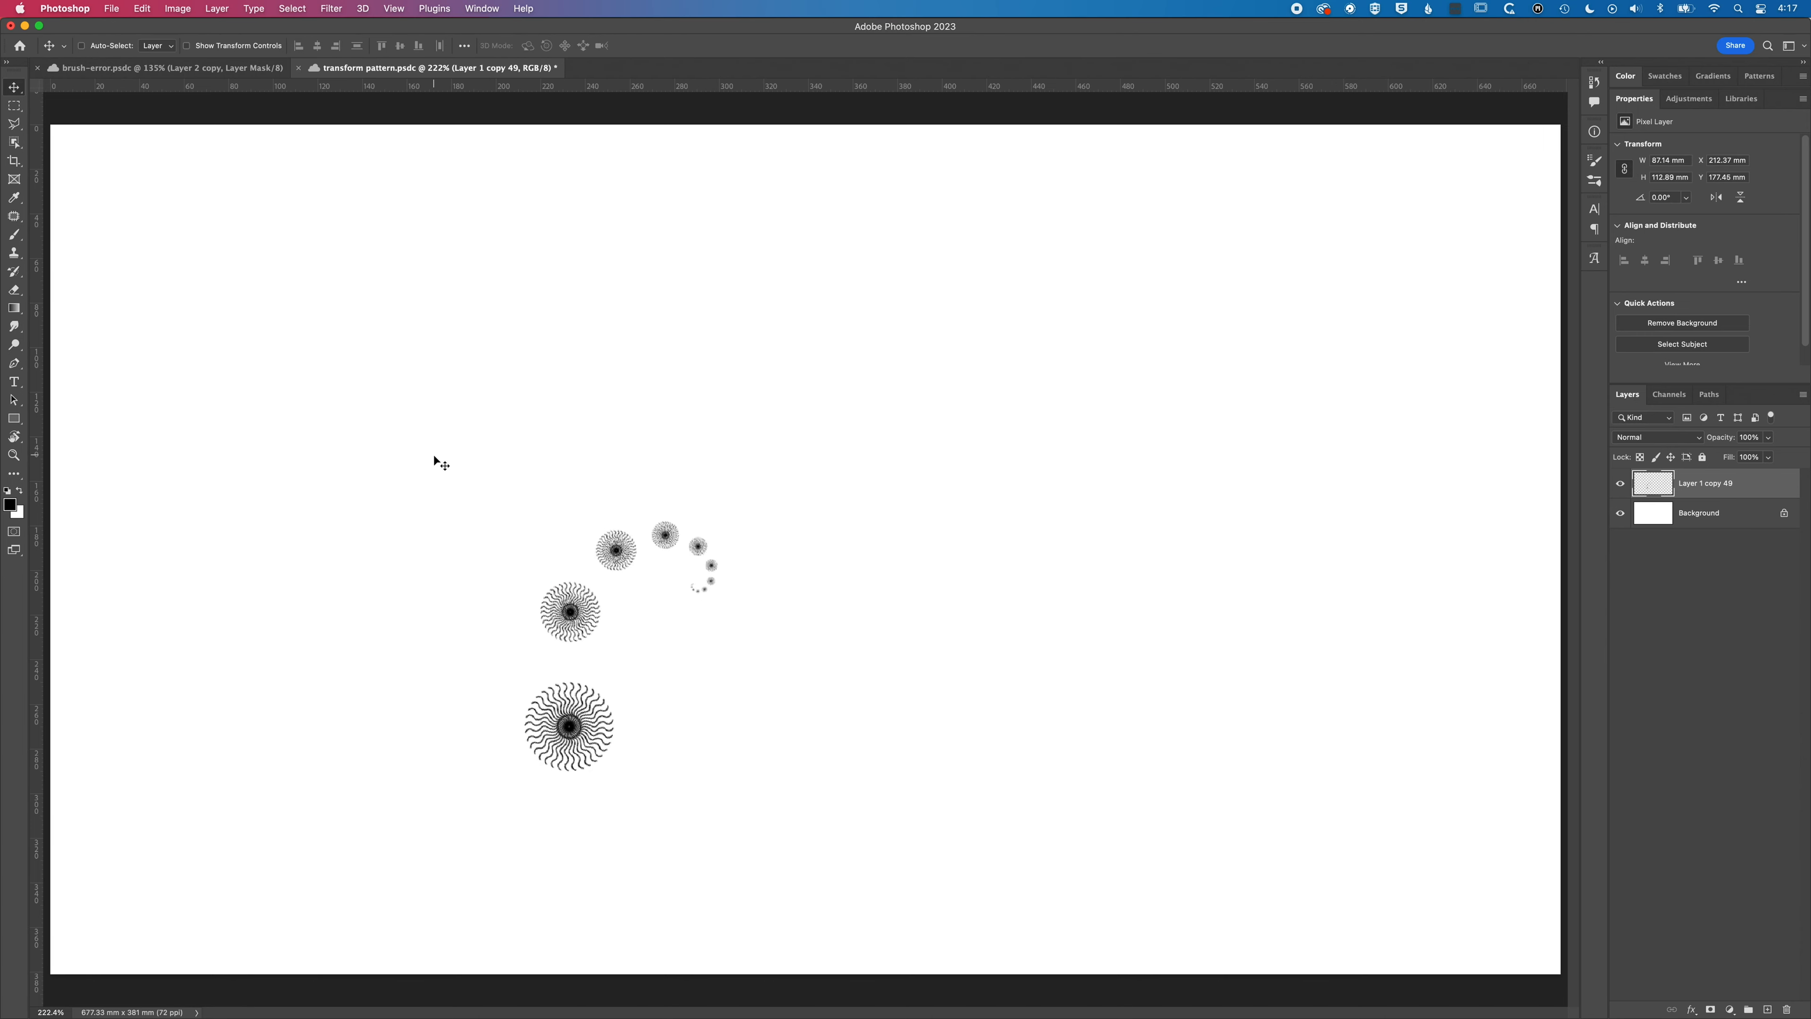
Step: Repeat the rotation on duplicated layers until six spirals complete the circle, and undo the extra overlapping copy
{"action": "key", "text": "super+alt+shift+t"}
{"action": "key", "text": "super+alt+shift+t"}
{"action": "key", "text": "super+alt+shift+t"}
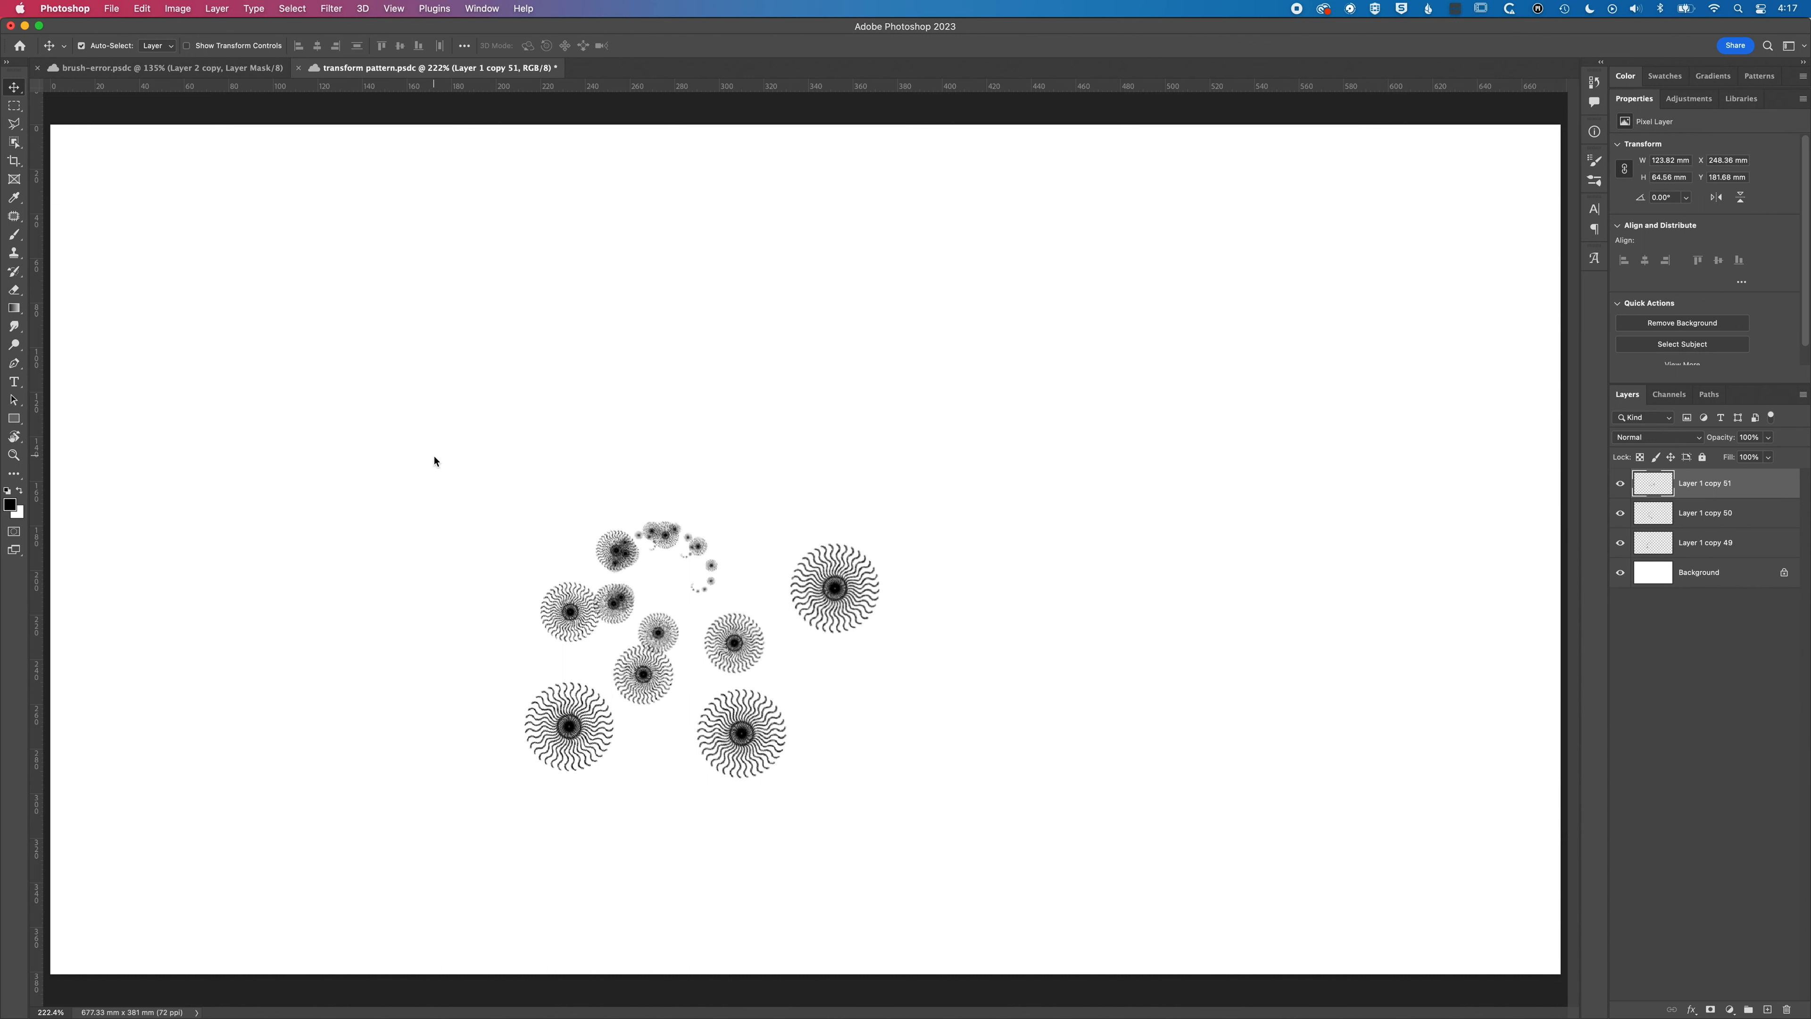
{"action": "key", "text": "super+alt+shift+t"}
{"action": "key", "text": "super+alt+shift+t"}
{"action": "key", "text": "super+alt+shift+t"}
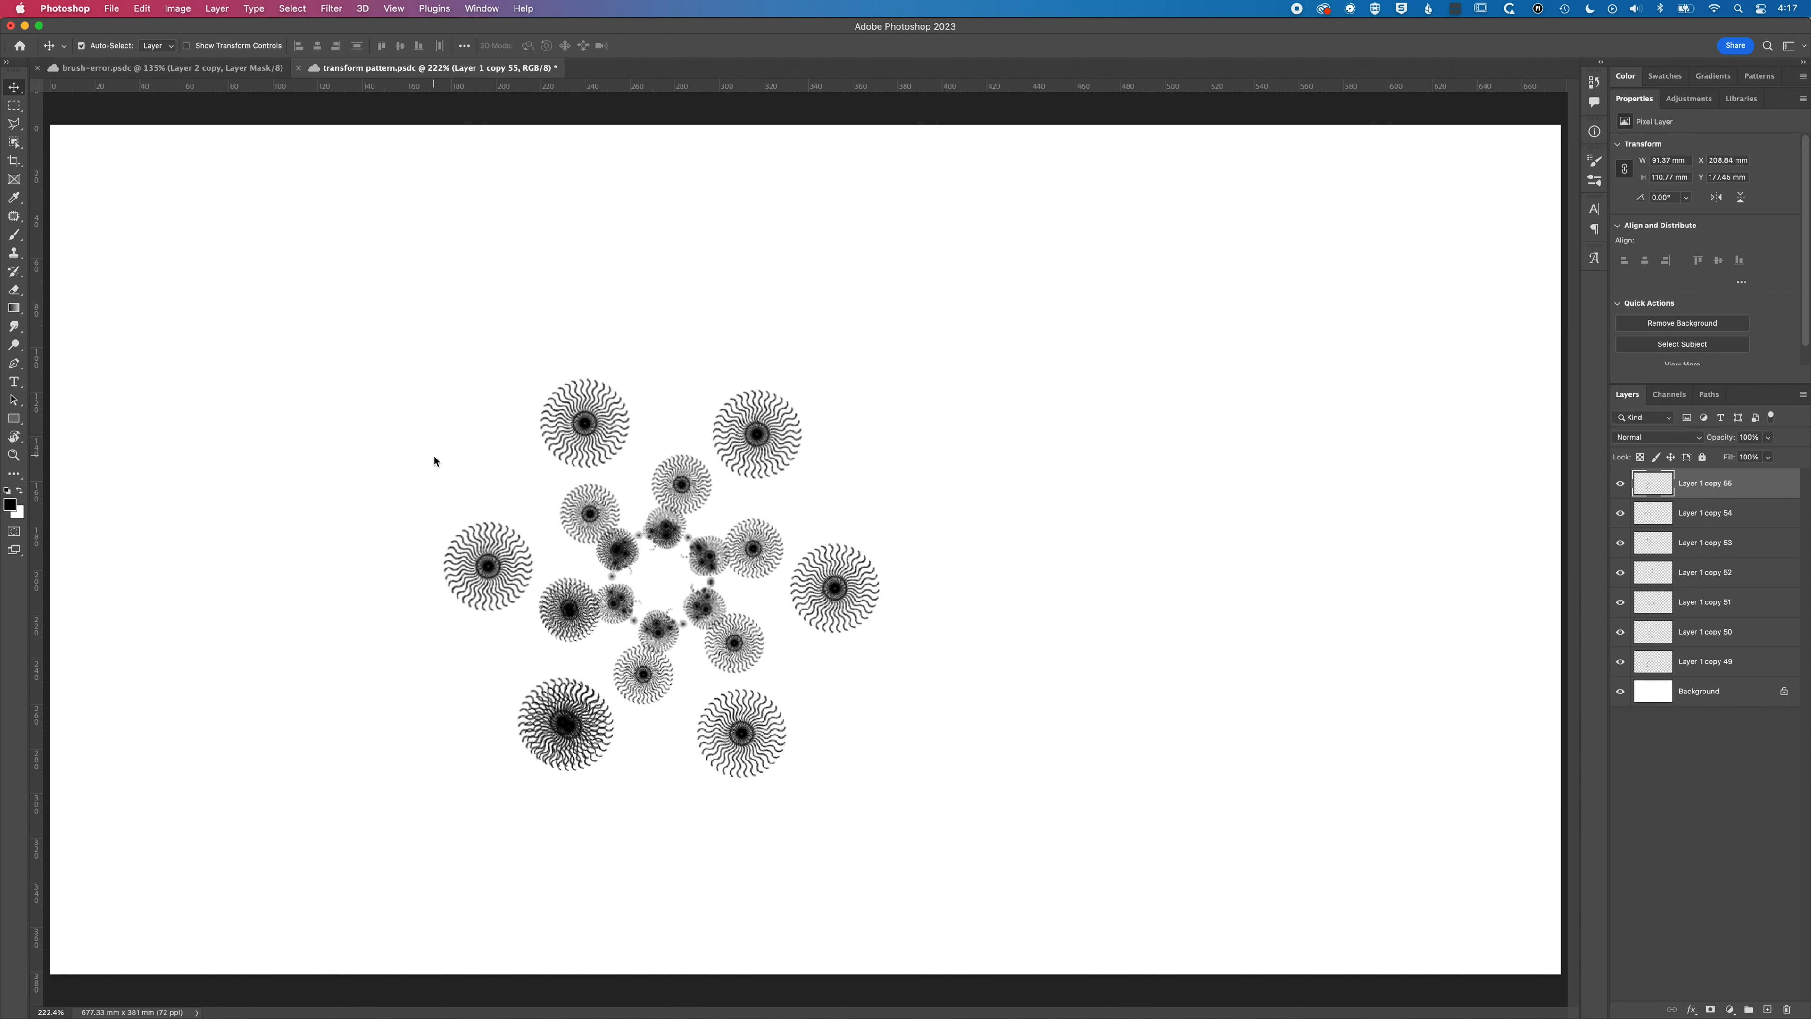
{"action": "key", "text": "super+z"}
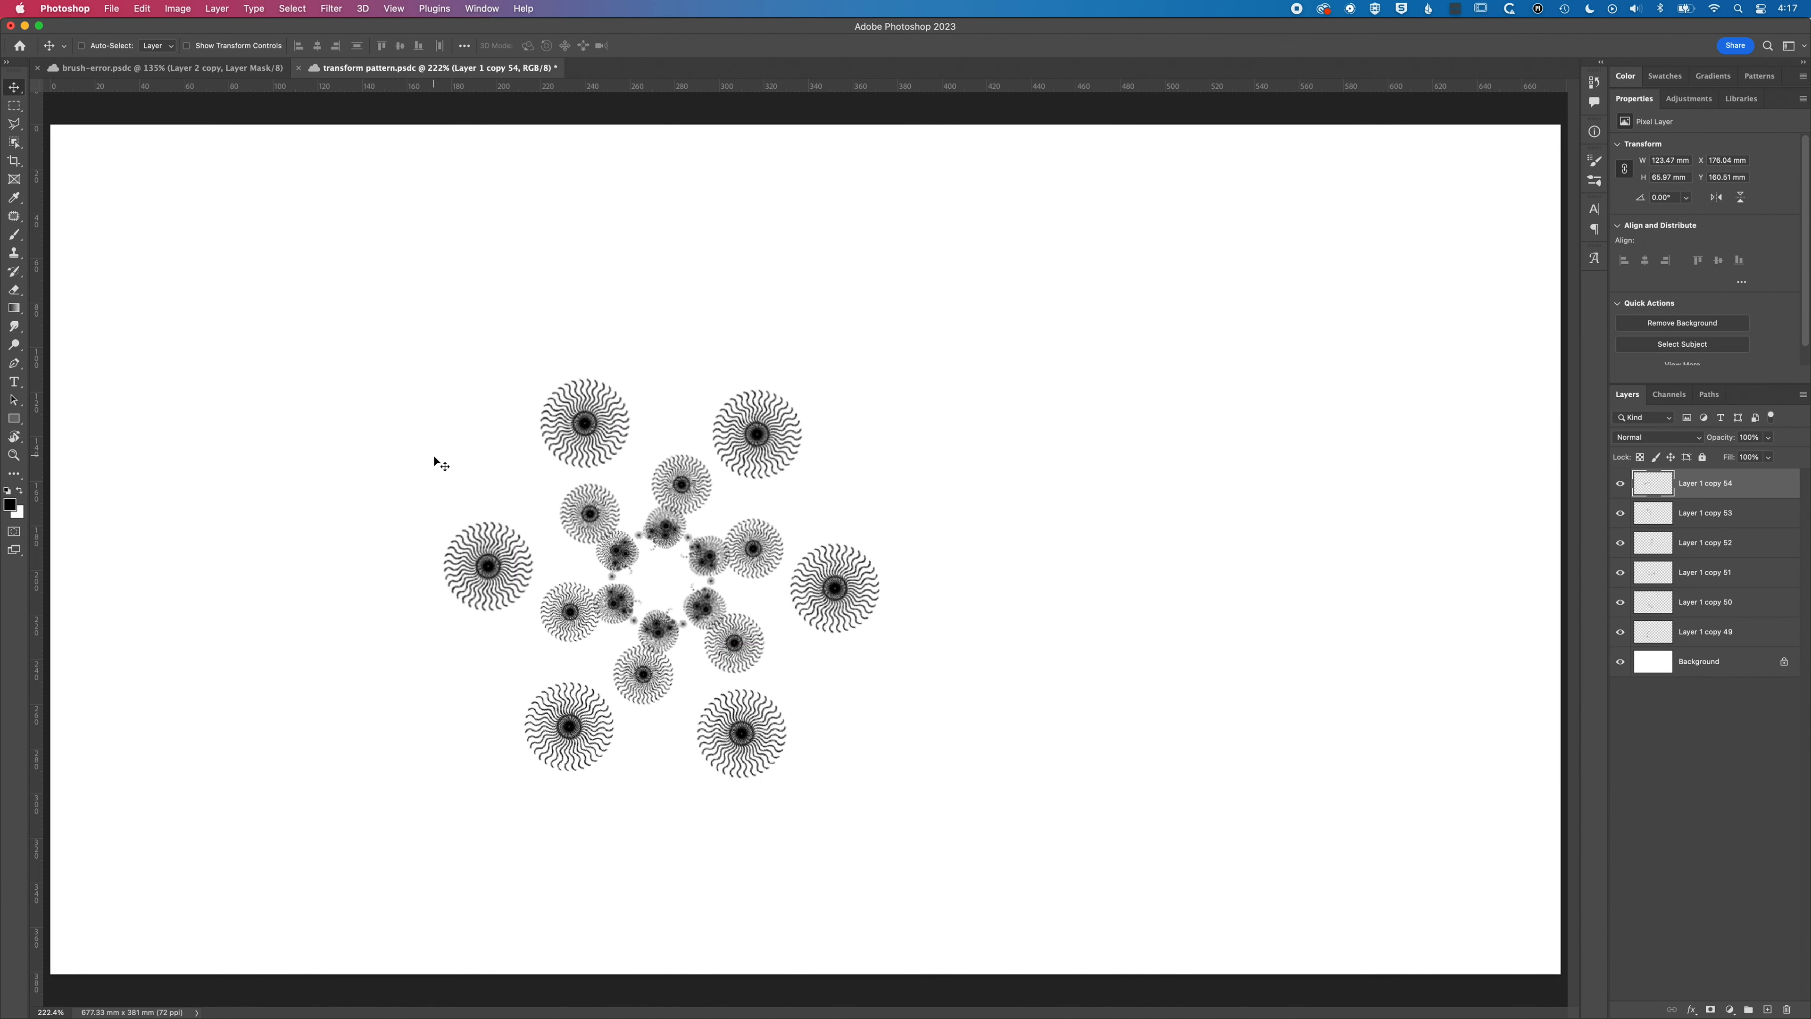